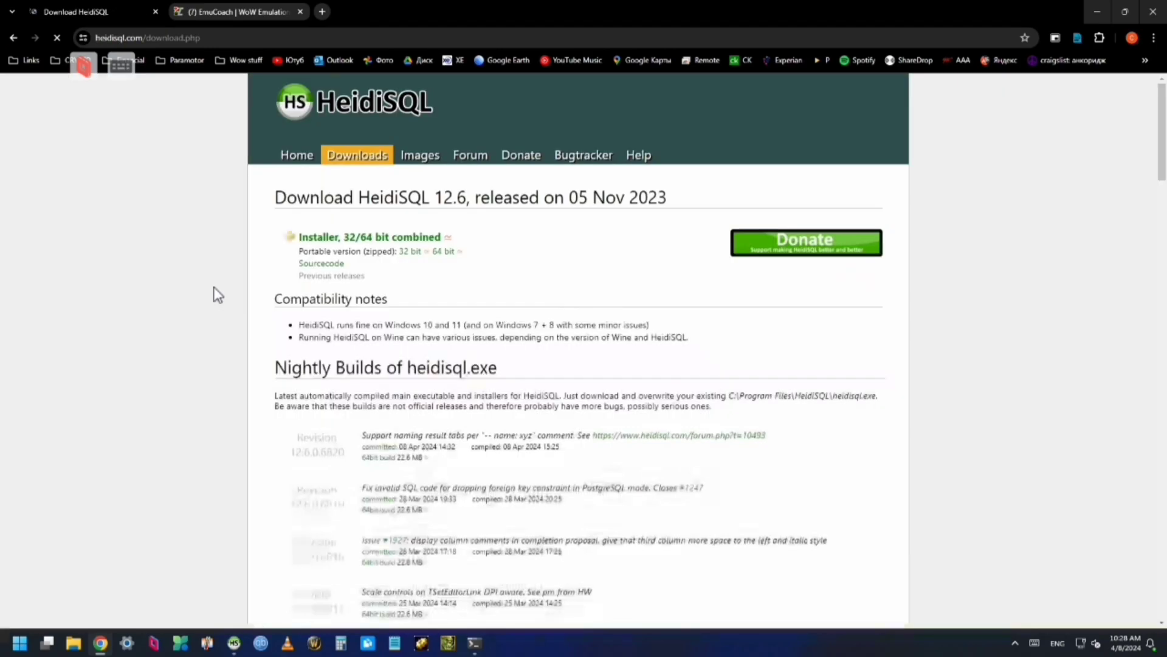
Dismiss the ad covering the HeidiSQL download page and switch to the EmuCoach forums tab
{"action": "scroll", "coordinate": [462, 394], "scroll_direction": "down", "scroll_amount": 2}
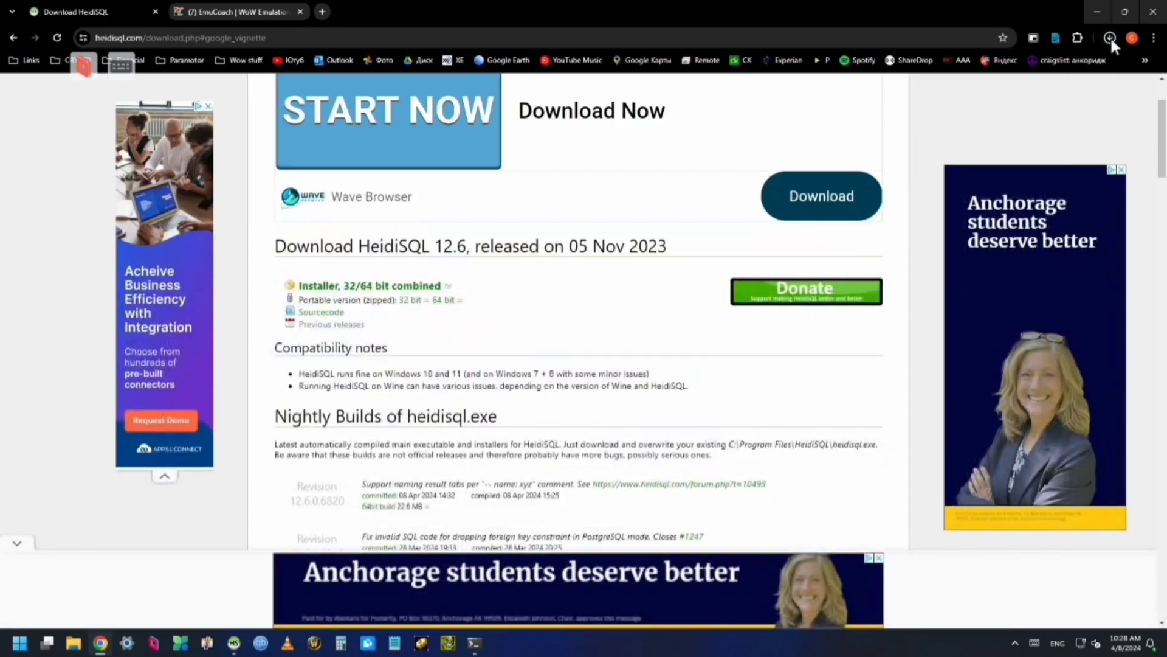
{"action": "left_click", "coordinate": [1110, 38]}
{"action": "left_click", "coordinate": [239, 12]}
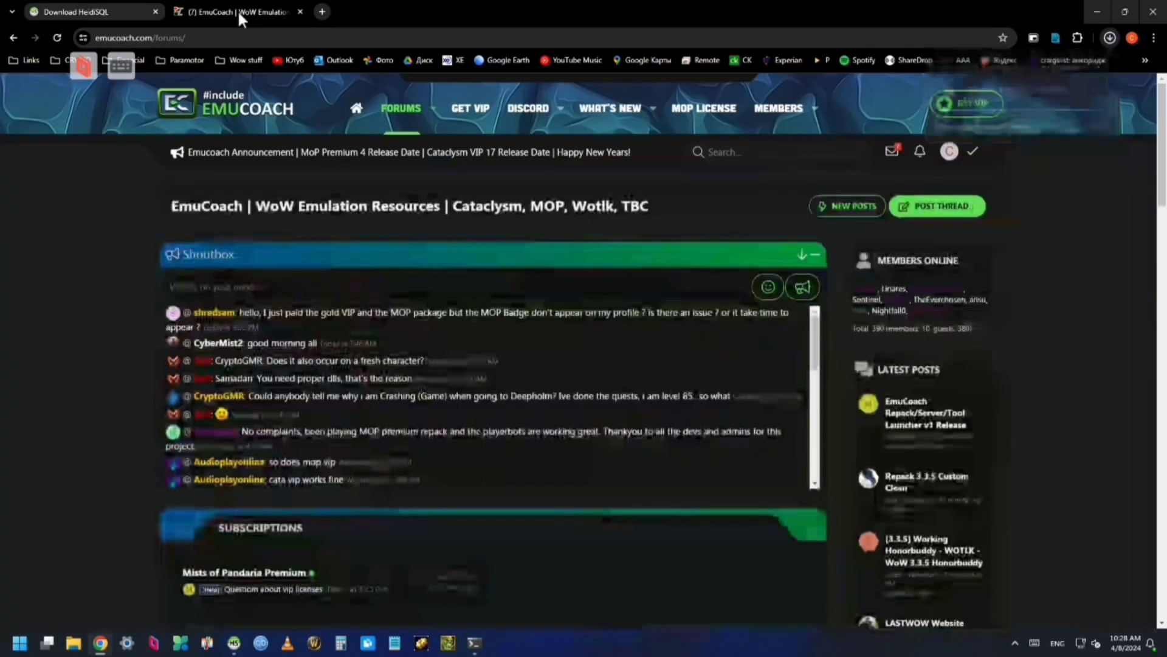
Go to the GET VIP options page and choose the MoP Premium repack upgrade
{"action": "left_click", "coordinate": [971, 107]}
{"action": "scroll", "coordinate": [914, 372], "scroll_direction": "down", "scroll_amount": 2}
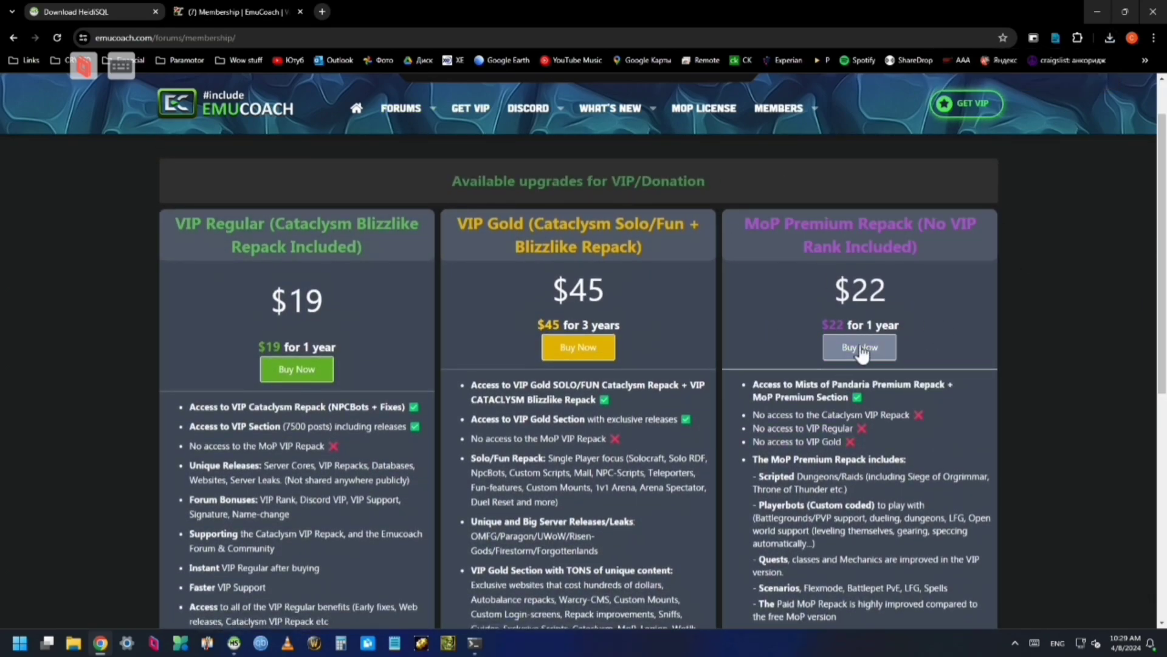
{"action": "left_click", "coordinate": [860, 349]}
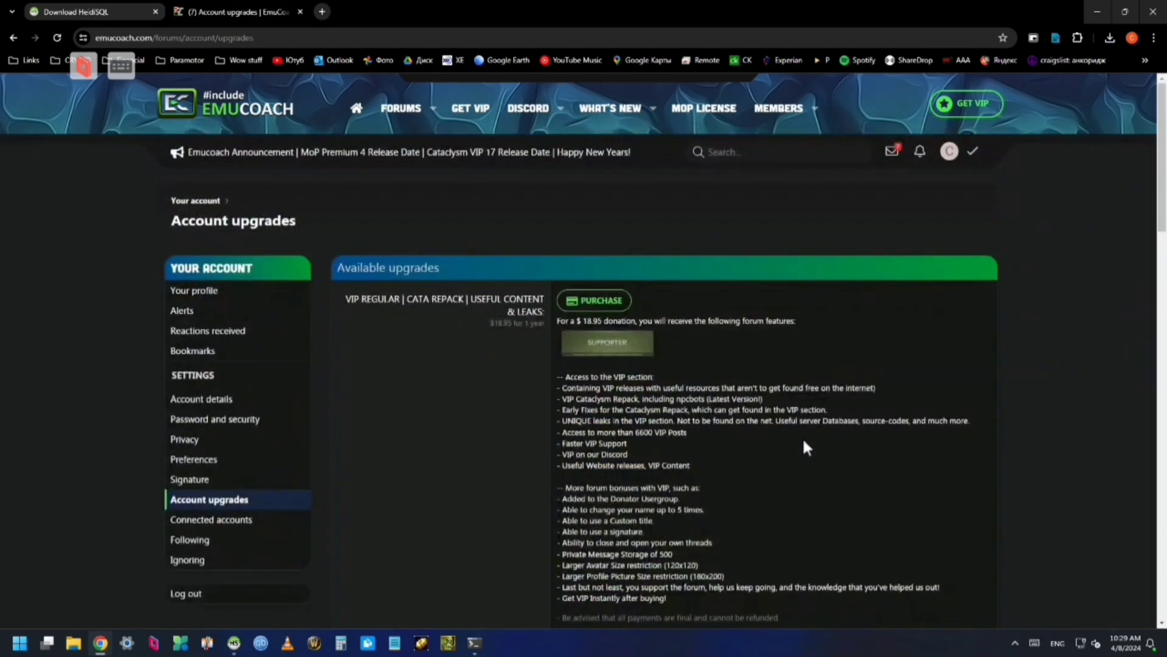
Open the newest VIP Version 5.0 thread in the Mists of Pandaria Premium forum and select the release ZIP password
{"action": "left_click", "coordinate": [400, 107]}
{"action": "scroll", "coordinate": [257, 383], "scroll_direction": "down", "scroll_amount": 3}
{"action": "left_click", "coordinate": [242, 389]}
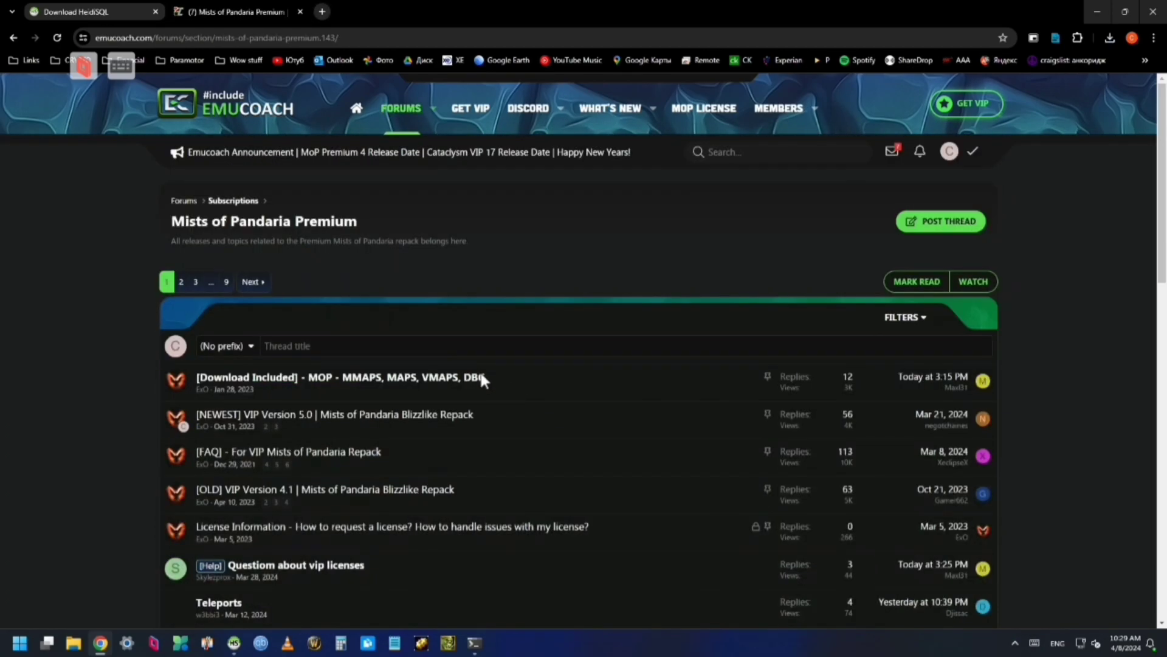
{"action": "left_click", "coordinate": [468, 415]}
{"action": "scroll", "coordinate": [647, 458], "scroll_direction": "down", "scroll_amount": 10}
{"action": "scroll", "coordinate": [699, 425], "scroll_direction": "up", "scroll_amount": 4}
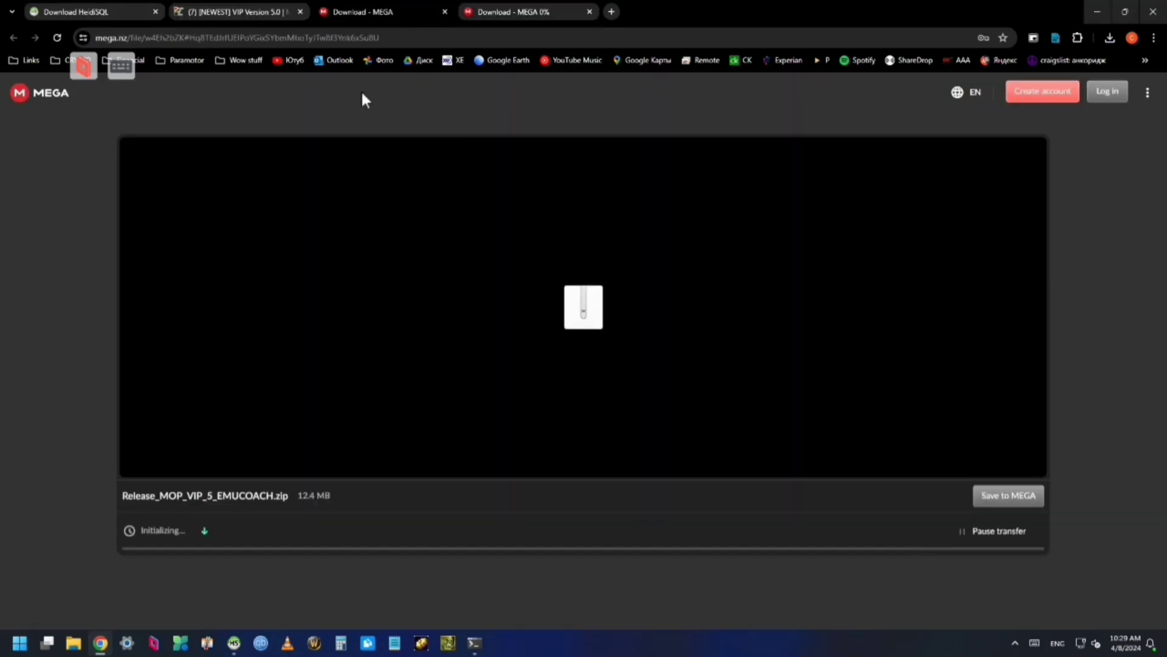
{"action": "left_click_drag", "start_coordinate": [297, 379], "coordinate": [365, 394]}
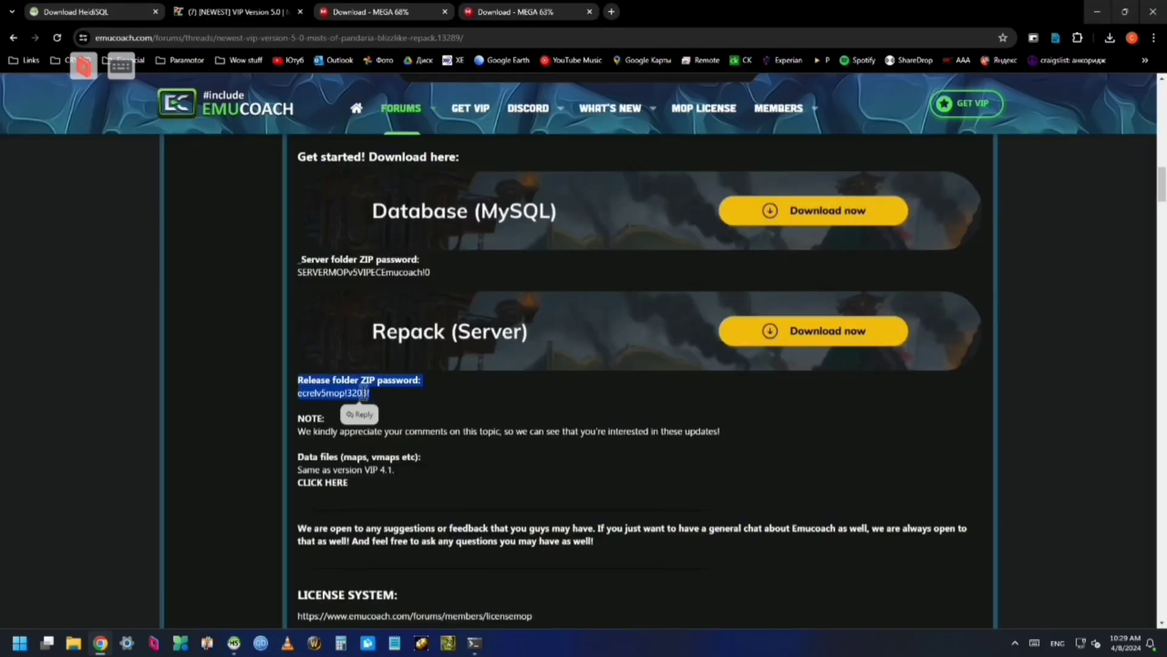
{"action": "scroll", "coordinate": [688, 451], "scroll_direction": "down", "scroll_amount": 10}
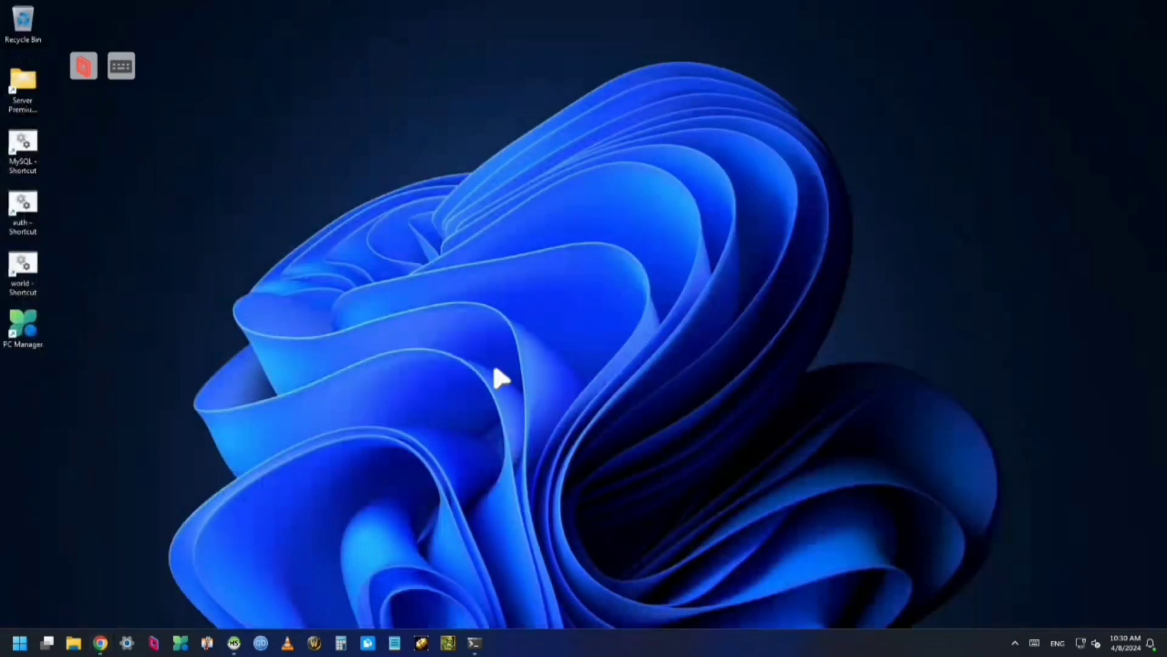
Extract all files from the HeidiSQL zip in the Downloads folder
{"action": "key", "text": "super+e"}
{"action": "left_click", "coordinate": [484, 410]}
{"action": "right_click", "coordinate": [642, 383]}
{"action": "left_click", "coordinate": [669, 227]}
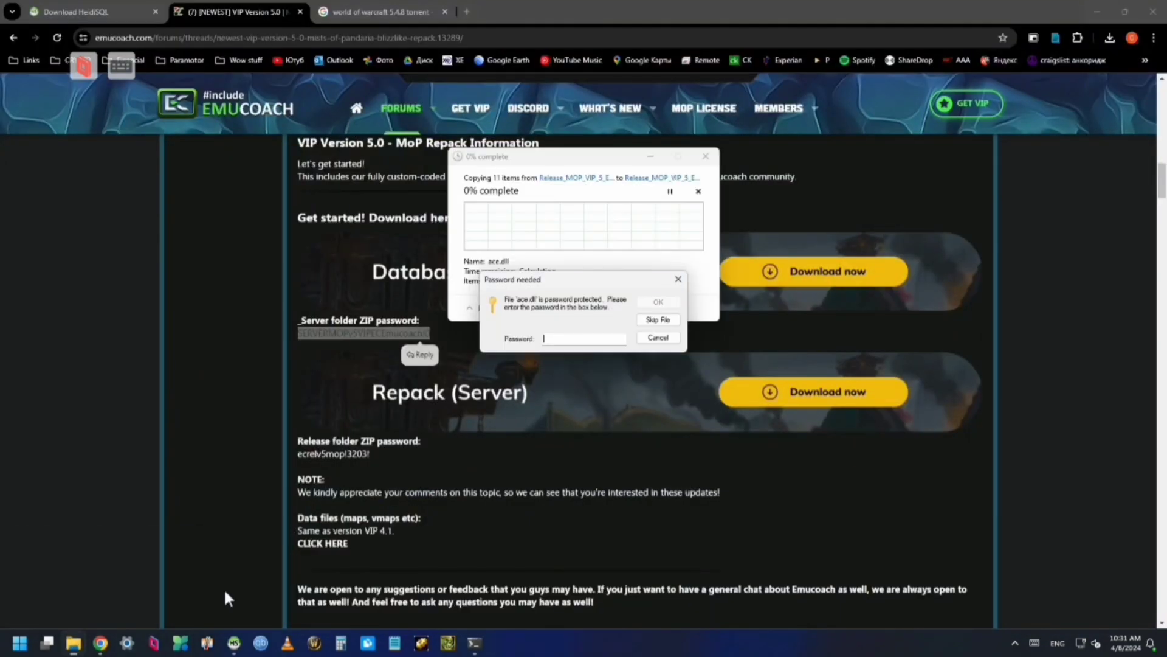
Unlock the MoP release archive with the release folder ZIP password copied from the thread
{"action": "right_click", "coordinate": [564, 340]}
{"action": "left_click", "coordinate": [593, 390]}
{"action": "left_click", "coordinate": [657, 302]}
{"action": "left_click", "coordinate": [672, 320]}
{"action": "left_click_drag", "start_coordinate": [370, 453], "coordinate": [296, 454]}
Extract the database archive from Downloads, unlocking it with the server folder ZIP password
{"action": "key", "text": "ctrl+c"}
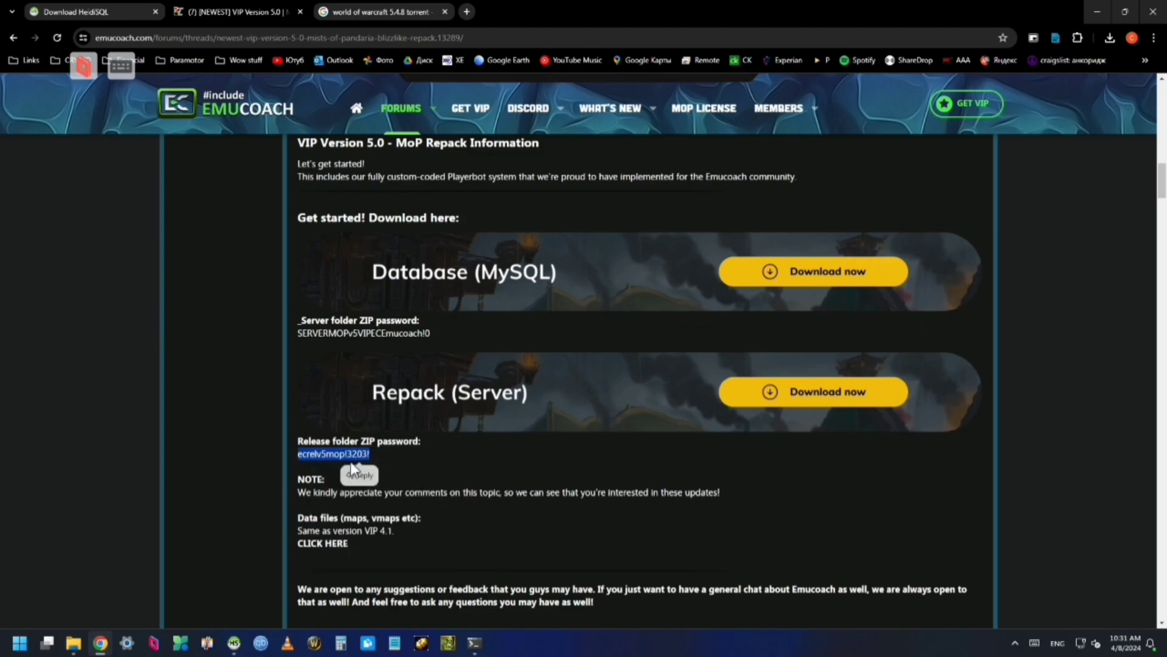
{"action": "key", "text": "alt+Tab"}
{"action": "key", "text": "ctrl+v"}
{"action": "left_click", "coordinate": [657, 301]}
{"action": "left_click", "coordinate": [518, 443]}
{"action": "right_click", "coordinate": [641, 377]}
{"action": "left_click", "coordinate": [681, 401]}
{"action": "key", "text": "Return"}
{"action": "left_click_drag", "start_coordinate": [431, 333], "coordinate": [297, 334]}
{"action": "key", "text": "ctrl+c"}
{"action": "key", "text": "alt+Tab"}
{"action": "key", "text": "ctrl+v"}
{"action": "left_click", "coordinate": [656, 303]}
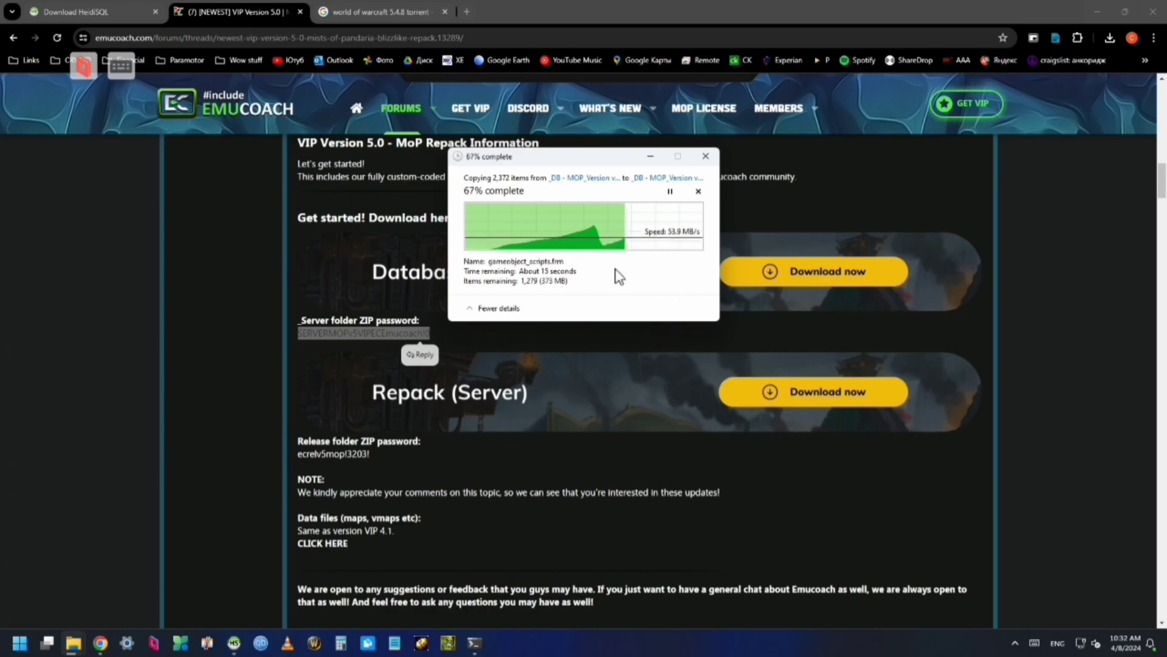
{"action": "mouse_move", "coordinate": [196, 601]}
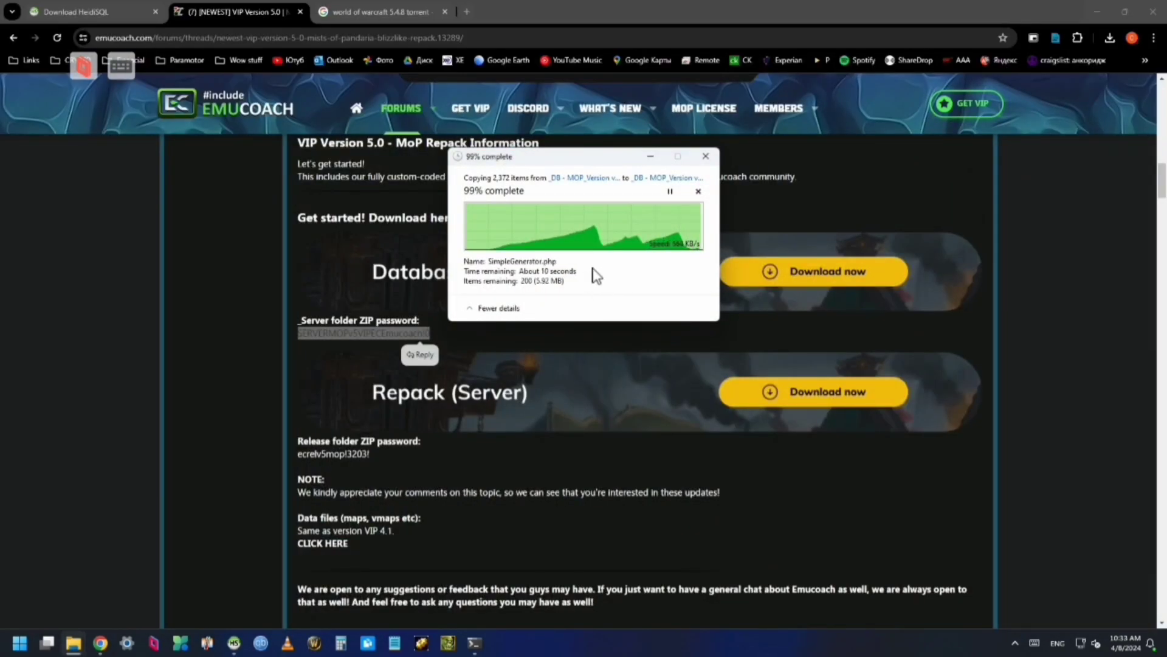
{"action": "right_click", "coordinate": [597, 346]}
Open the maps, vmaps and DBC download thread on the forum
{"action": "right_click", "coordinate": [587, 546]}
{"action": "left_click", "coordinate": [673, 447]}
{"action": "key", "text": "alt+Tab"}
{"action": "scroll", "coordinate": [633, 487], "scroll_direction": "up", "scroll_amount": 4}
{"action": "scroll", "coordinate": [355, 418], "scroll_direction": "down", "scroll_amount": 6}
{"action": "left_click", "coordinate": [331, 421]}
{"action": "scroll", "coordinate": [487, 430], "scroll_direction": "down", "scroll_amount": 10}
Open the worldserver config file in the Server Premium folder on Local Disk (C:)
{"action": "key", "text": "alt+Tab"}
{"action": "left_click", "coordinate": [484, 528]}
{"action": "left_click", "coordinate": [485, 504]}
{"action": "double_click", "coordinate": [612, 417]}
{"action": "scroll", "coordinate": [610, 413], "scroll_direction": "down", "scroll_amount": 5}
{"action": "double_click", "coordinate": [573, 521]}
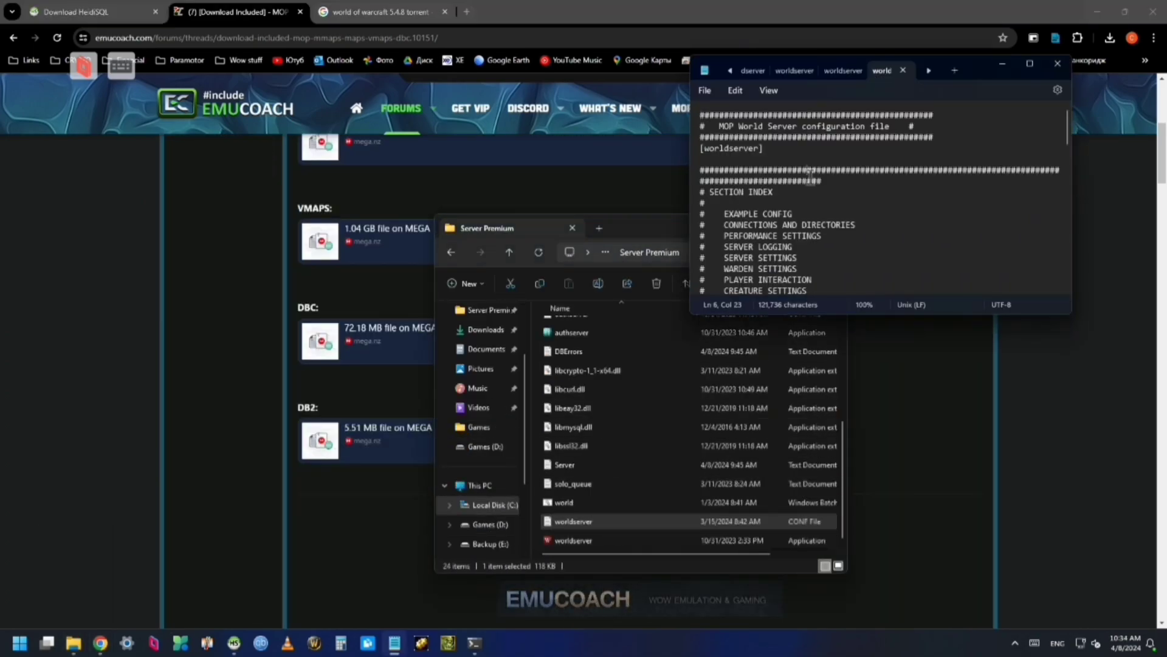
Search the config for 'bots', set PlayerbotAmount to 50, and save it on closing
{"action": "key", "text": "ctrl+f"}
{"action": "type", "text": "bots"}
{"action": "key", "text": "Return"}
{"action": "left_click", "coordinate": [880, 208]}
{"action": "key", "text": "BackSpace"}
{"action": "key", "text": "BackSpace"}
{"action": "key", "text": "BackSpace"}
{"action": "key", "text": "BackSpace"}
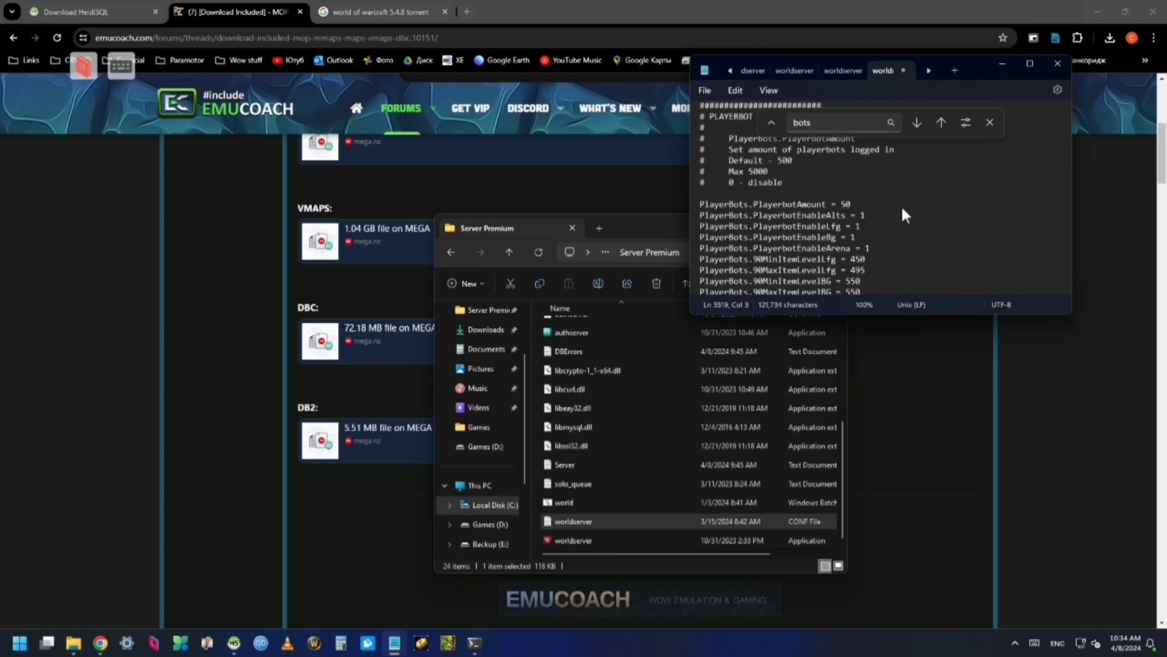
{"action": "left_click", "coordinate": [1059, 71]}
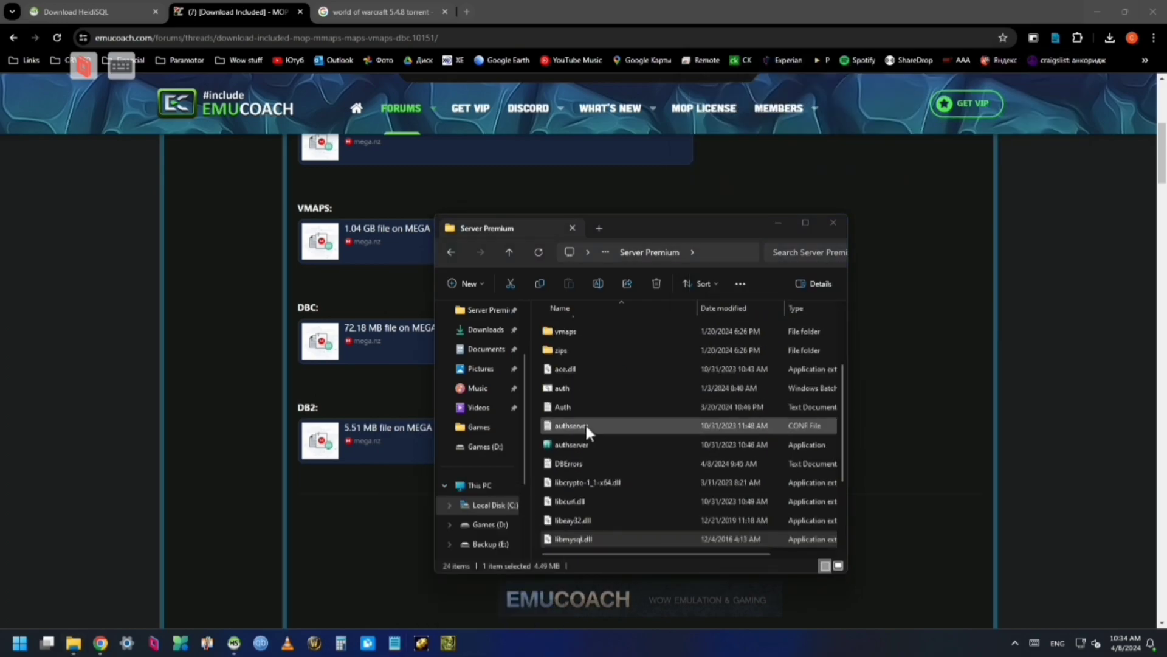
{"action": "key", "text": "alt+Up"}
Launch the server startup script, then start the auth server and world server
{"action": "double_click", "coordinate": [566, 502]}
{"action": "key", "text": "alt+Left"}
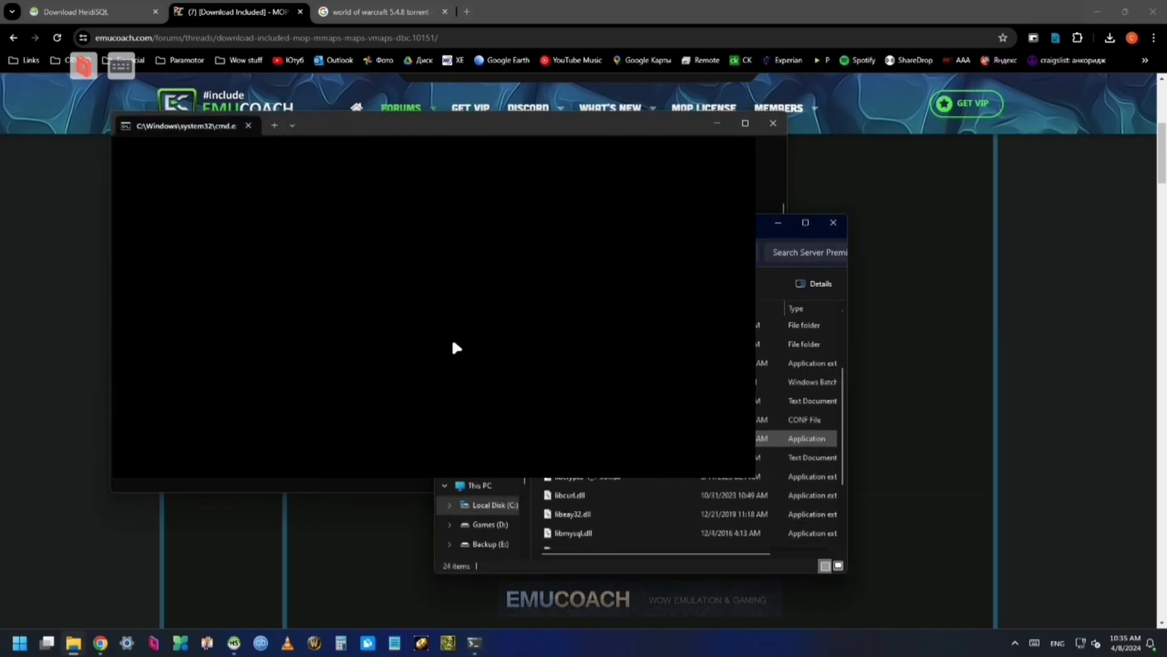
{"action": "double_click", "coordinate": [566, 482]}
{"action": "double_click", "coordinate": [571, 540]}
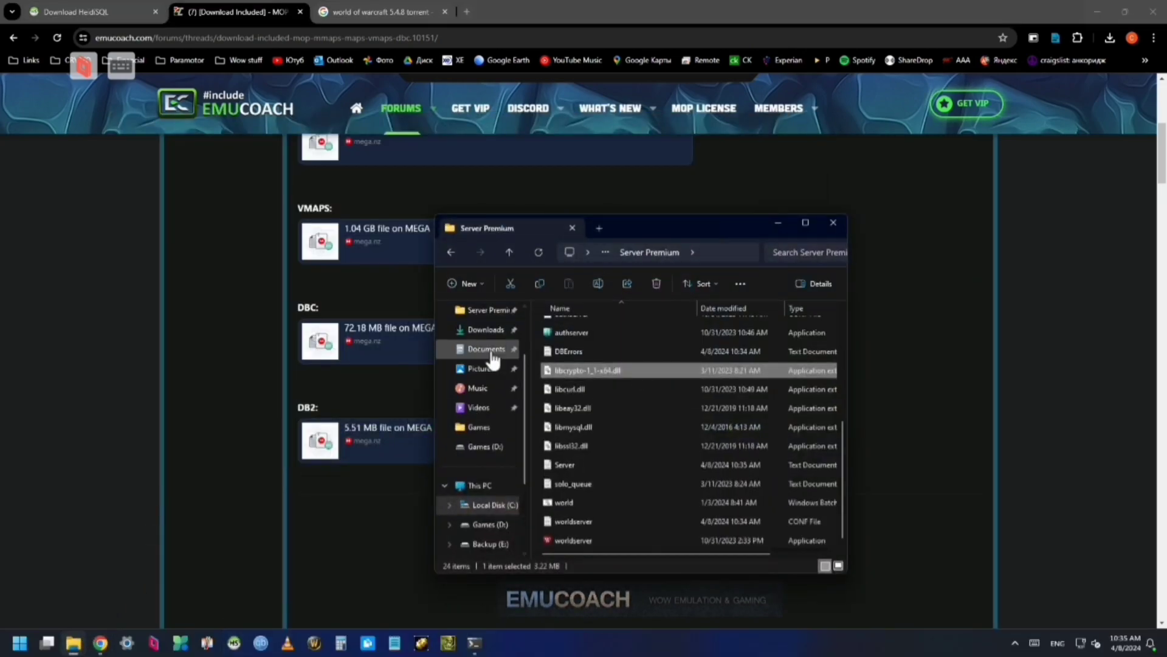
Extract HeidiSQL_12.6_64_Portable.zip from Downloads into the suggested folder and browse its contents
{"action": "left_click", "coordinate": [487, 329]}
{"action": "right_click", "coordinate": [610, 381]}
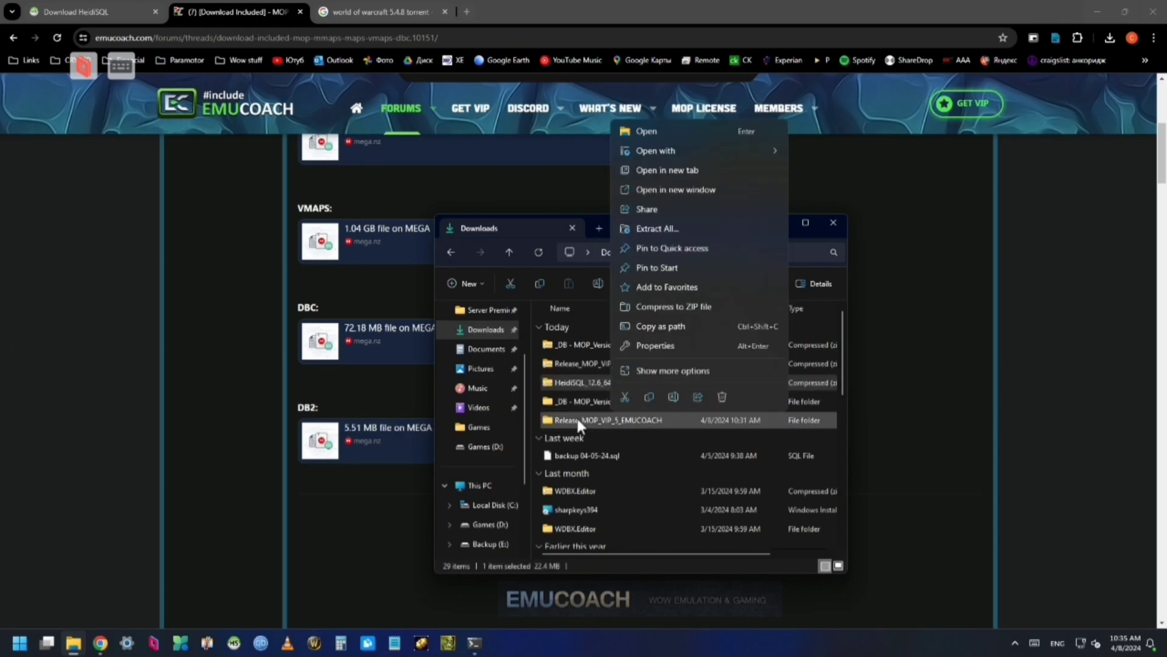
{"action": "left_click", "coordinate": [680, 226]}
{"action": "left_click", "coordinate": [626, 284]}
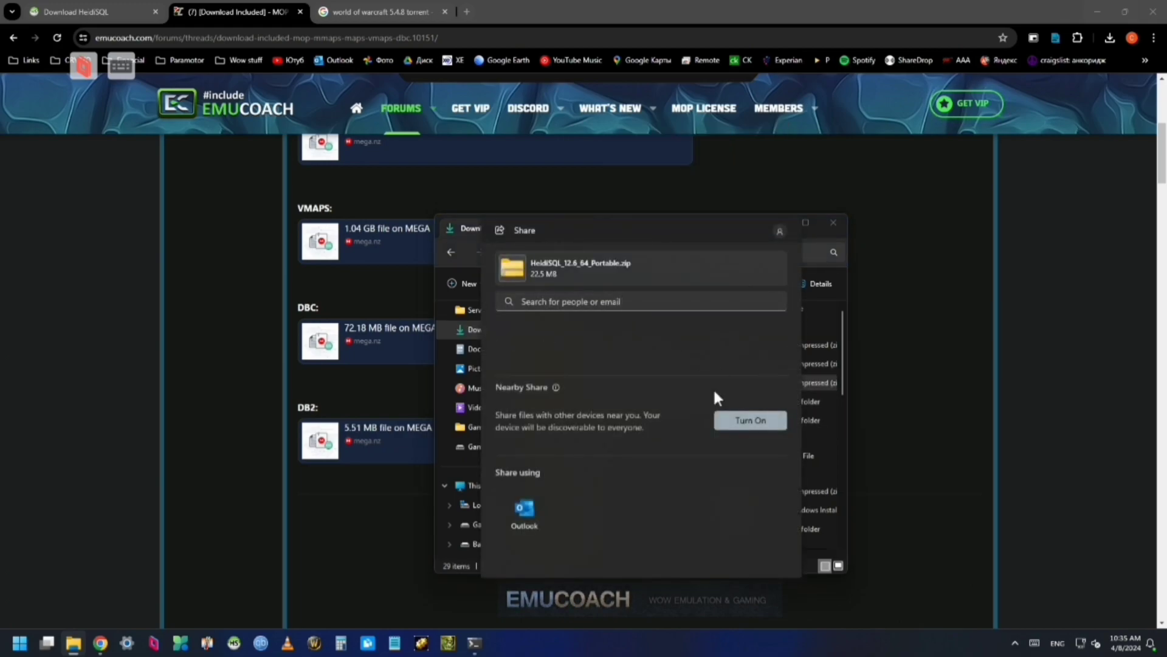
{"action": "left_click", "coordinate": [815, 455]}
{"action": "right_click", "coordinate": [638, 383]}
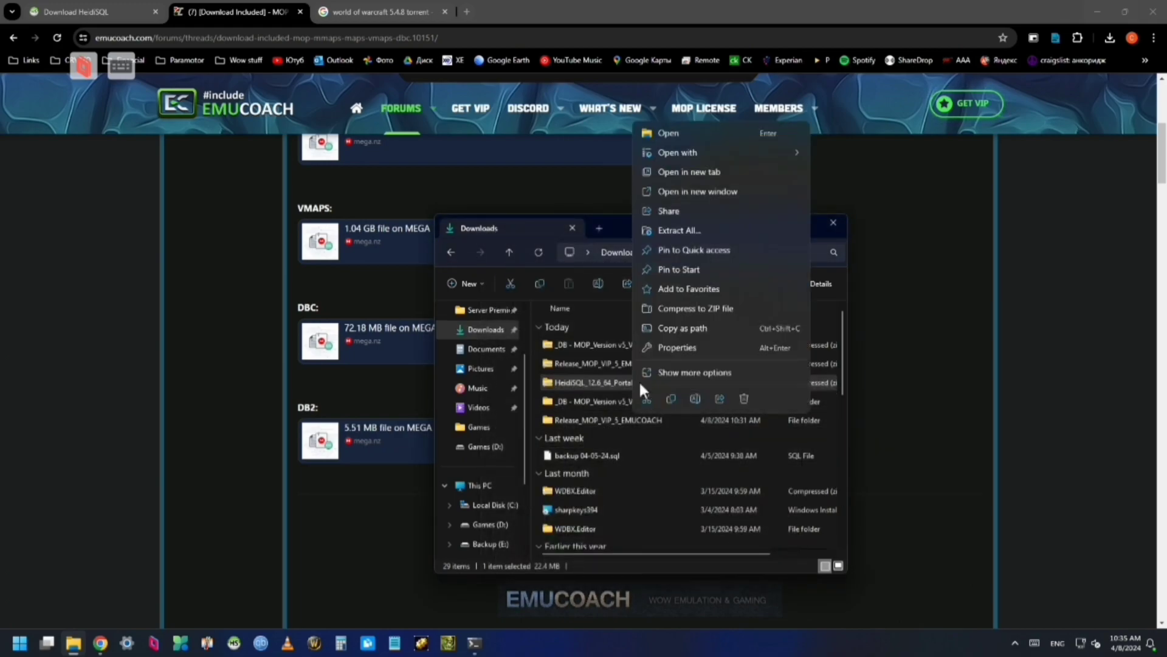
{"action": "left_click", "coordinate": [702, 234]}
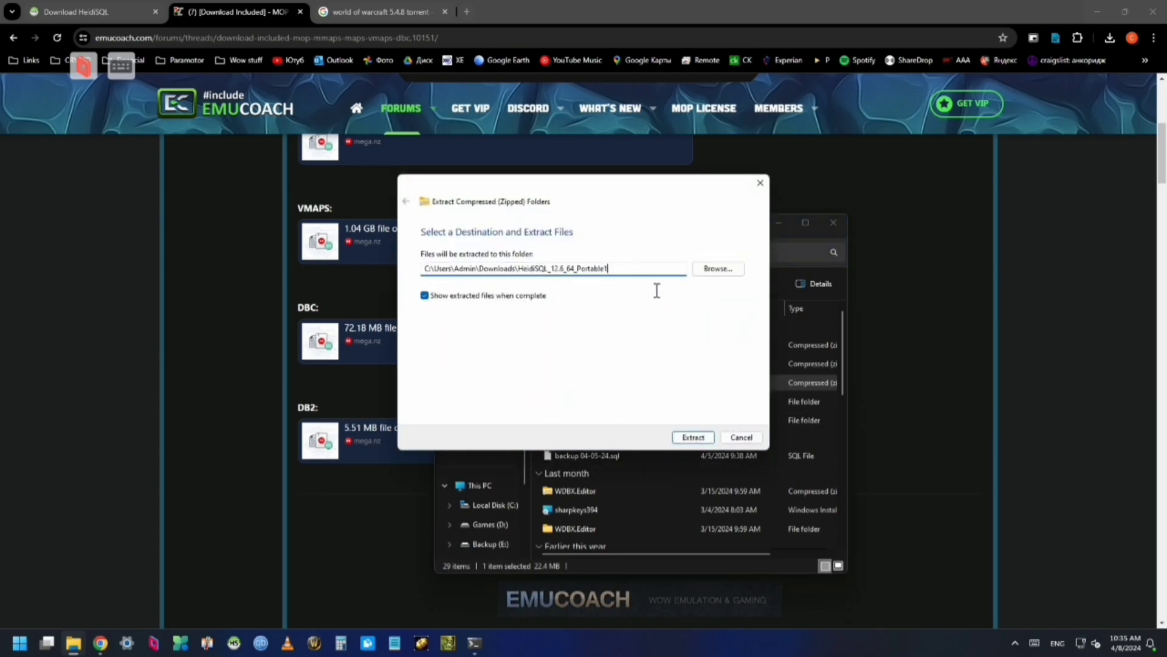
{"action": "left_click", "coordinate": [688, 438]}
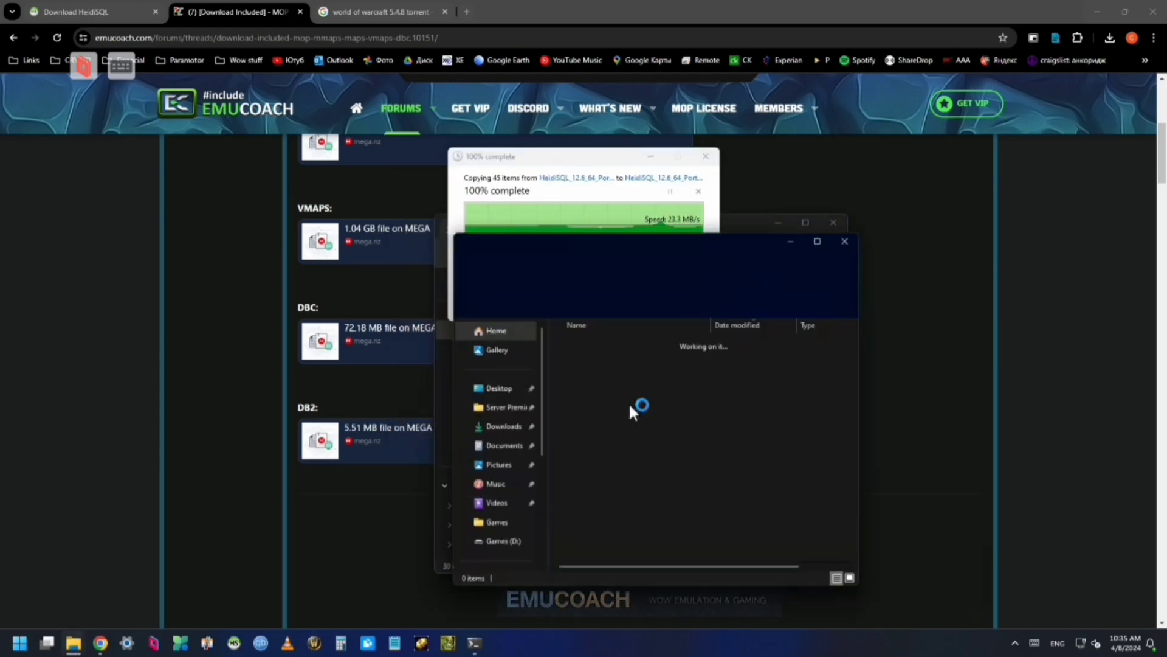
{"action": "scroll", "coordinate": [648, 518], "scroll_direction": "down", "scroll_amount": 5}
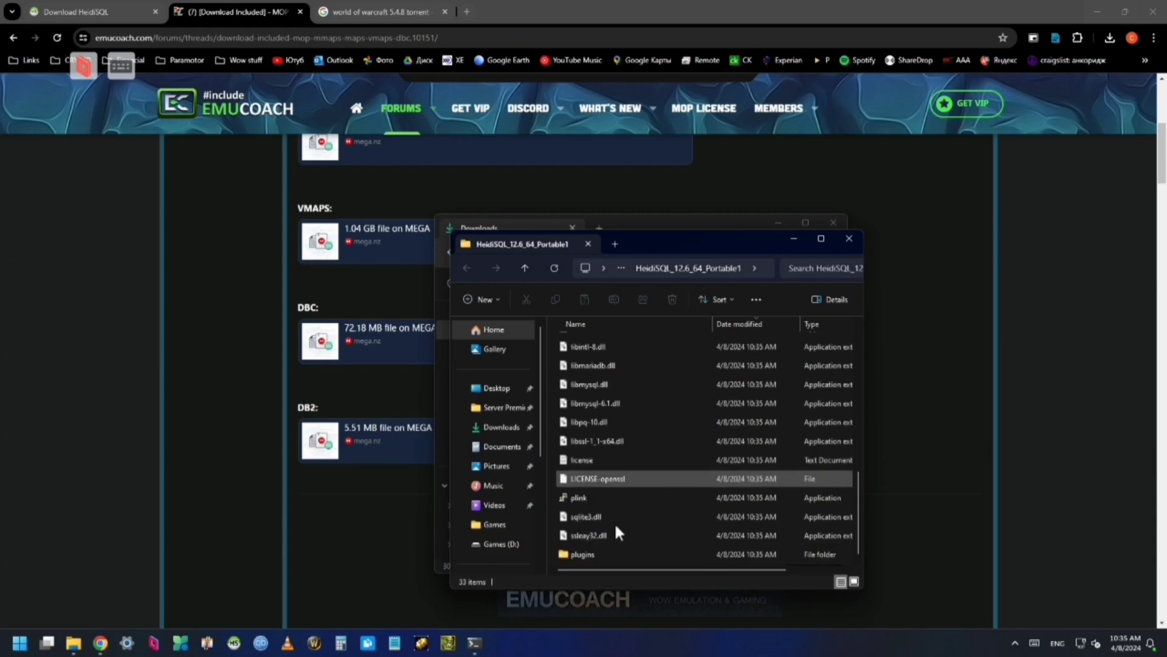
{"action": "scroll", "coordinate": [630, 492], "scroll_direction": "up", "scroll_amount": 1}
Launch HeidiSQL, create an Unnamed session with the database password, and connect to local MySQL
{"action": "double_click", "coordinate": [594, 491]}
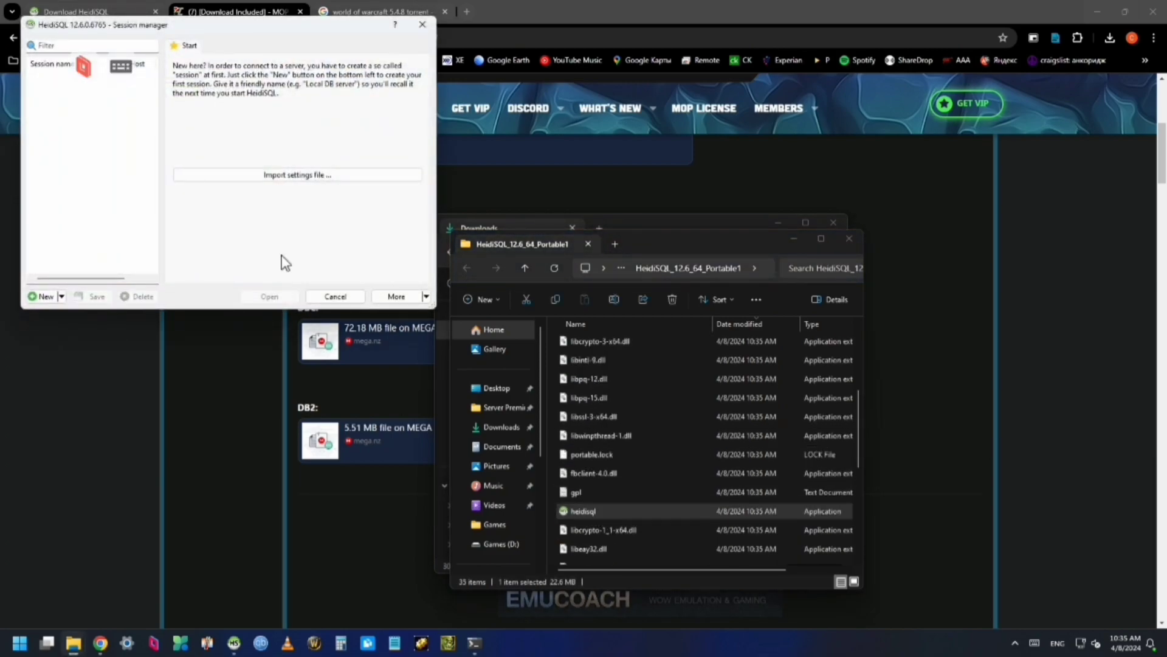
{"action": "left_click", "coordinate": [54, 292]}
{"action": "left_click", "coordinate": [315, 166]}
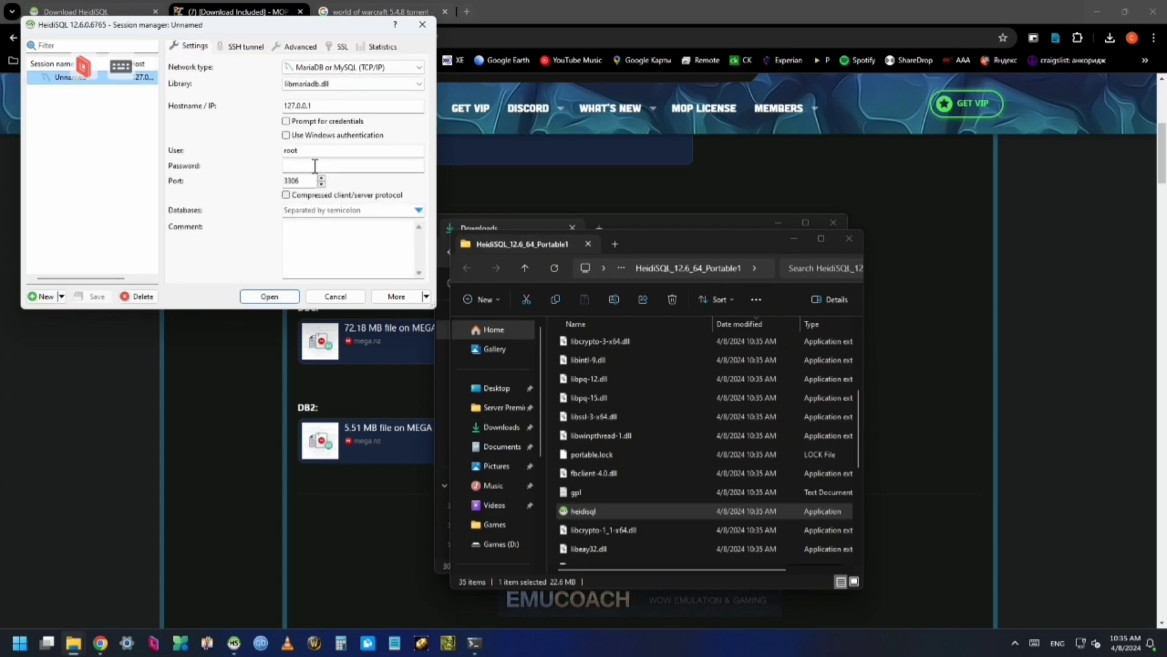
{"action": "left_click", "coordinate": [295, 165]}
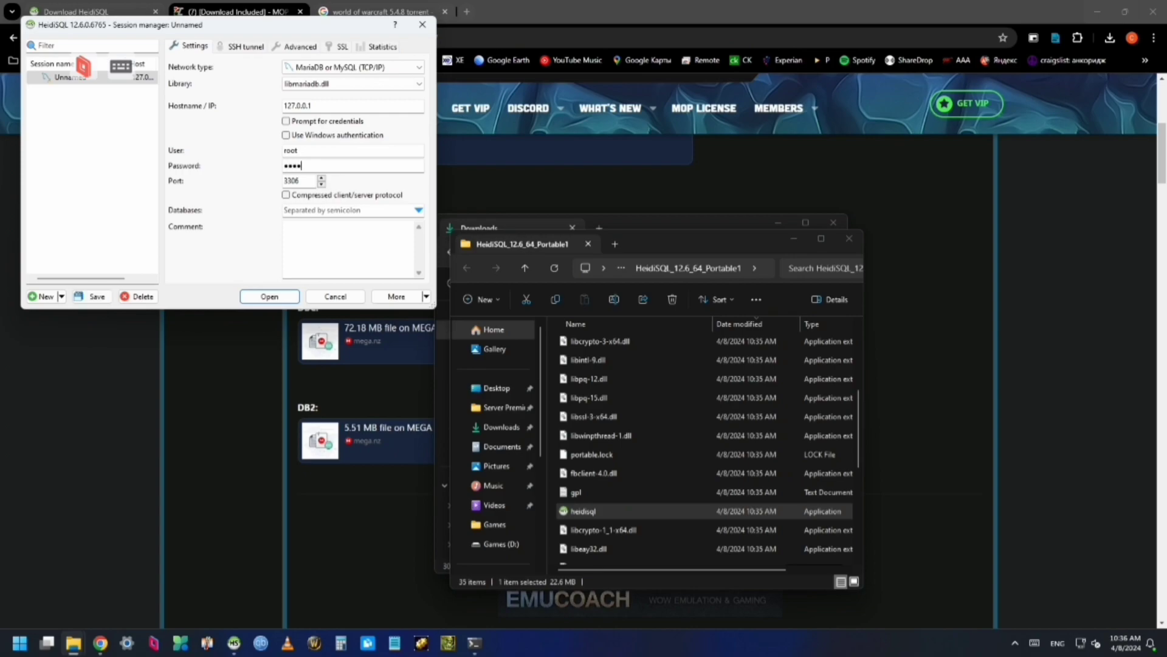
{"action": "left_click", "coordinate": [277, 297]}
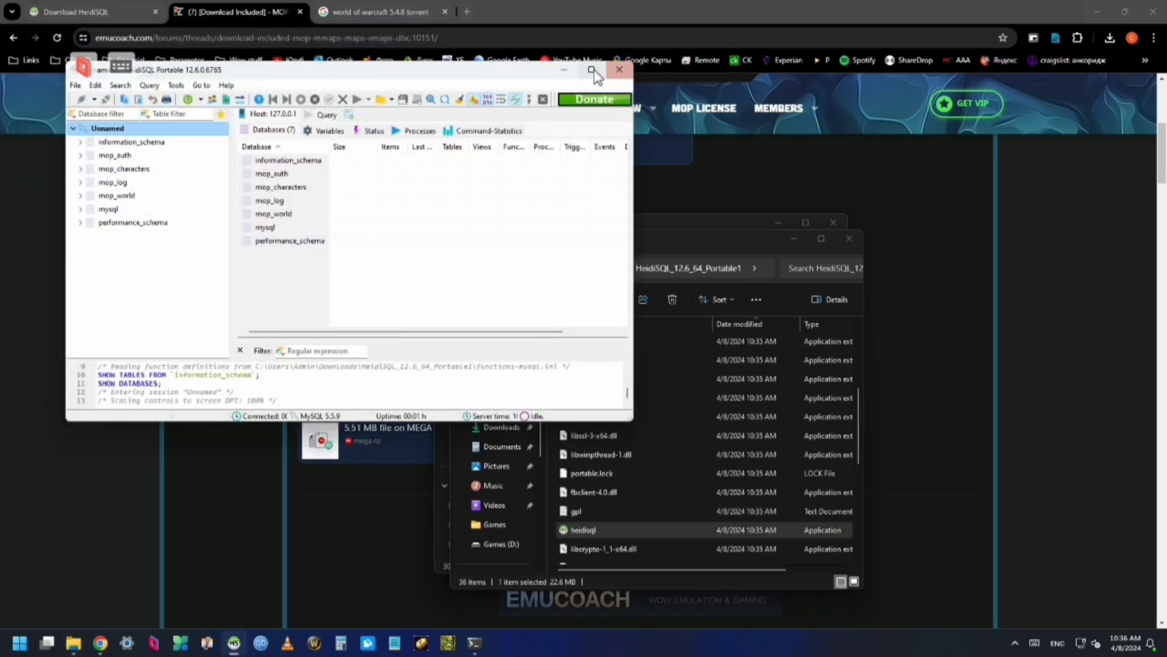
{"action": "left_click", "coordinate": [592, 70]}
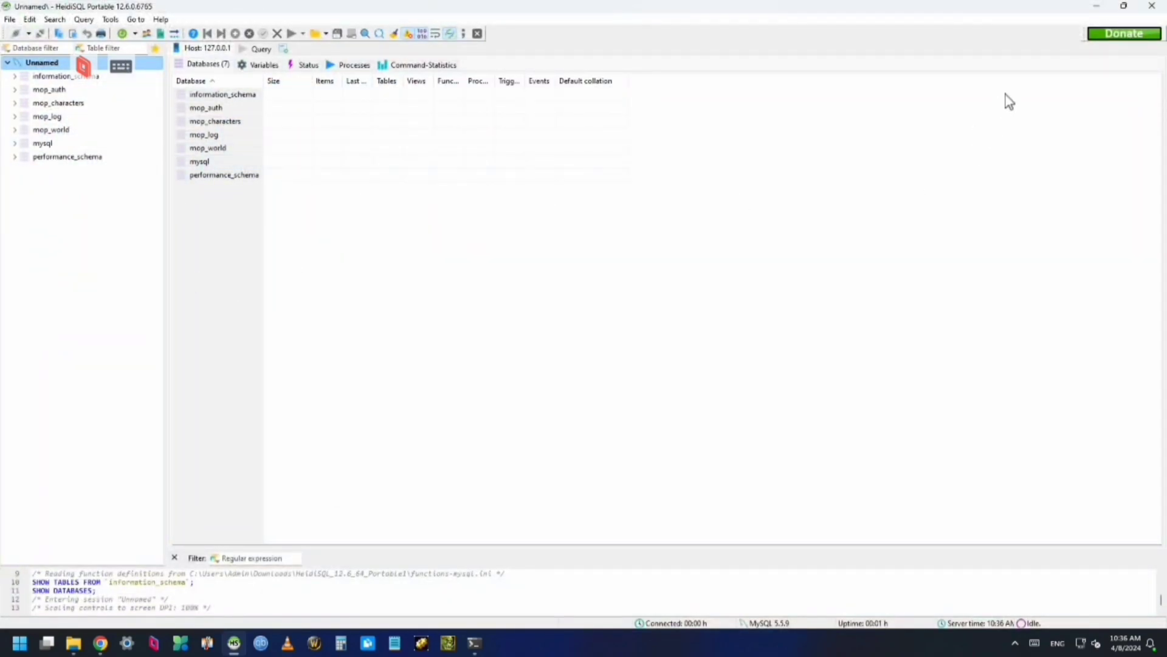
{"action": "left_click", "coordinate": [1148, 7]}
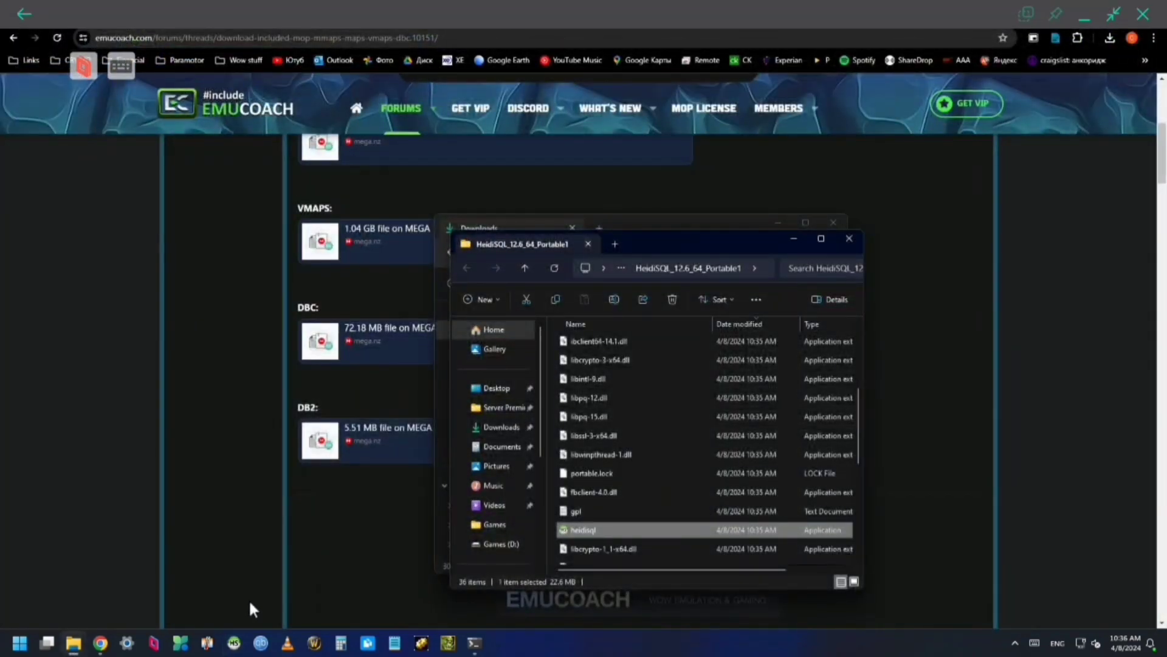
Reopen the session manager and connect to 127.0.0.1 after entering the password
{"action": "left_click", "coordinate": [234, 642]}
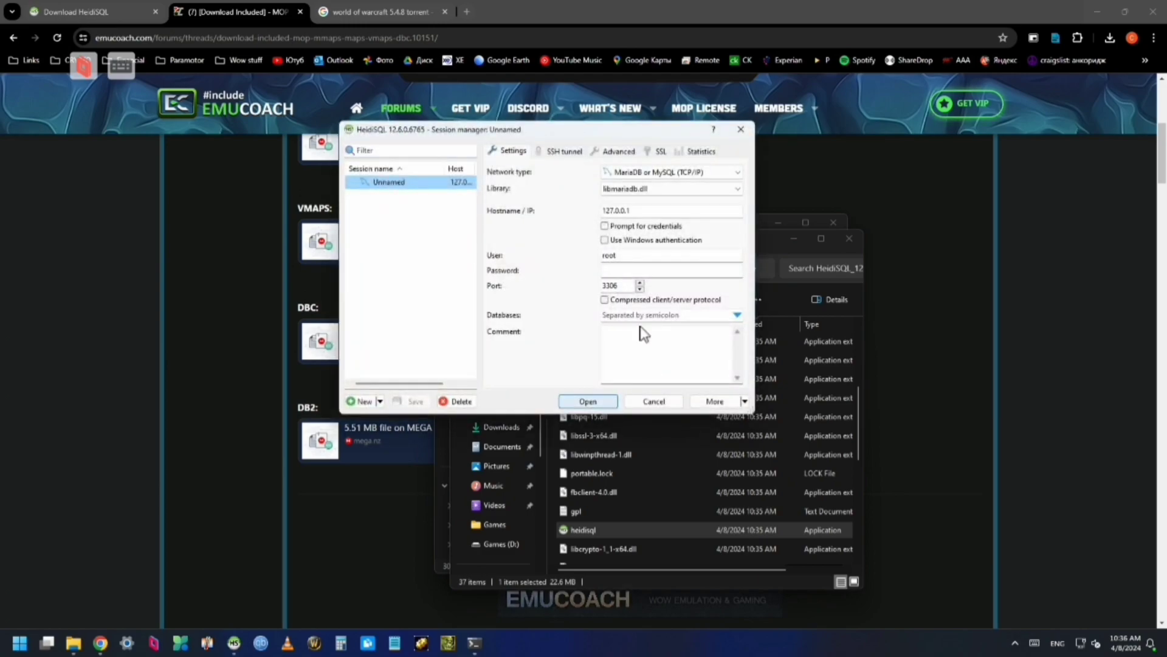
{"action": "left_click", "coordinate": [649, 271]}
{"action": "type", "text": "ro"}
{"action": "left_click", "coordinate": [587, 401]}
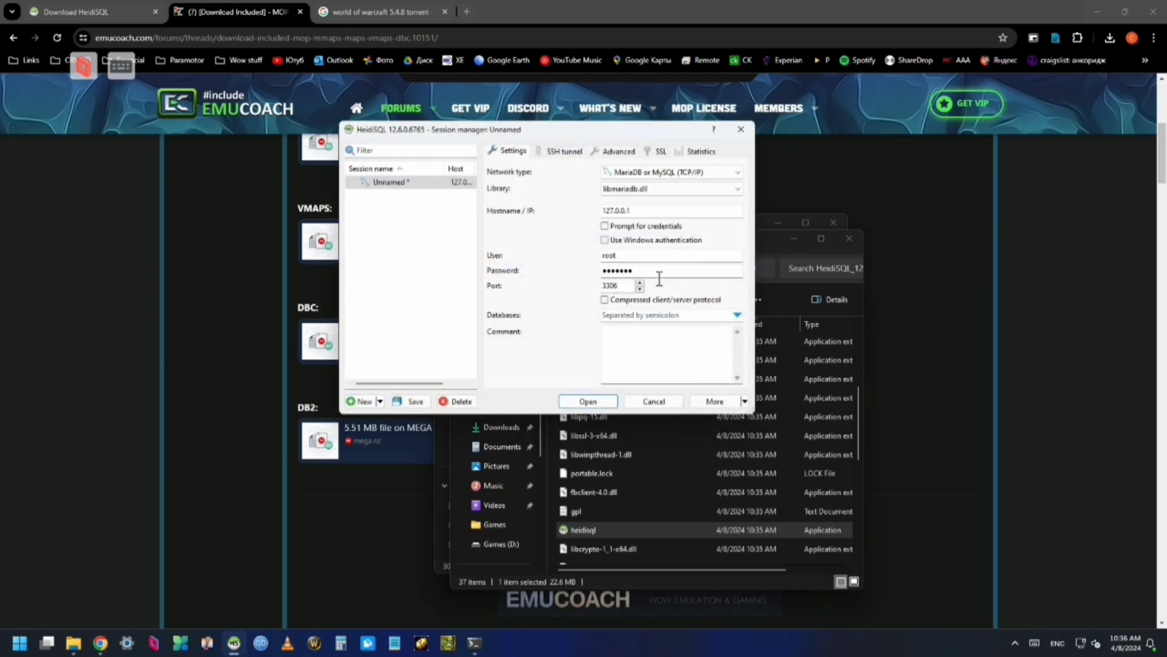
Export all four mop databases as SQL to 'server sql to be moved to phone' on the Desktop
{"action": "key", "text": "Return"}
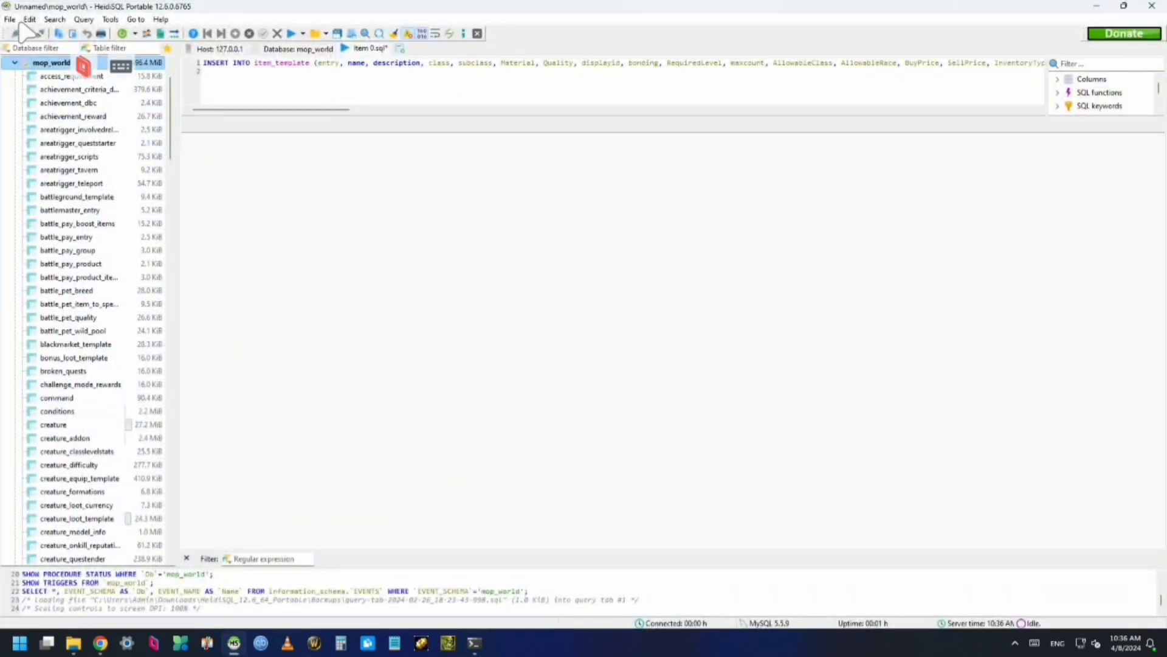
{"action": "right_click", "coordinate": [52, 63]}
{"action": "left_click", "coordinate": [109, 152]}
{"action": "left_click", "coordinate": [381, 258]}
{"action": "left_click", "coordinate": [381, 271]}
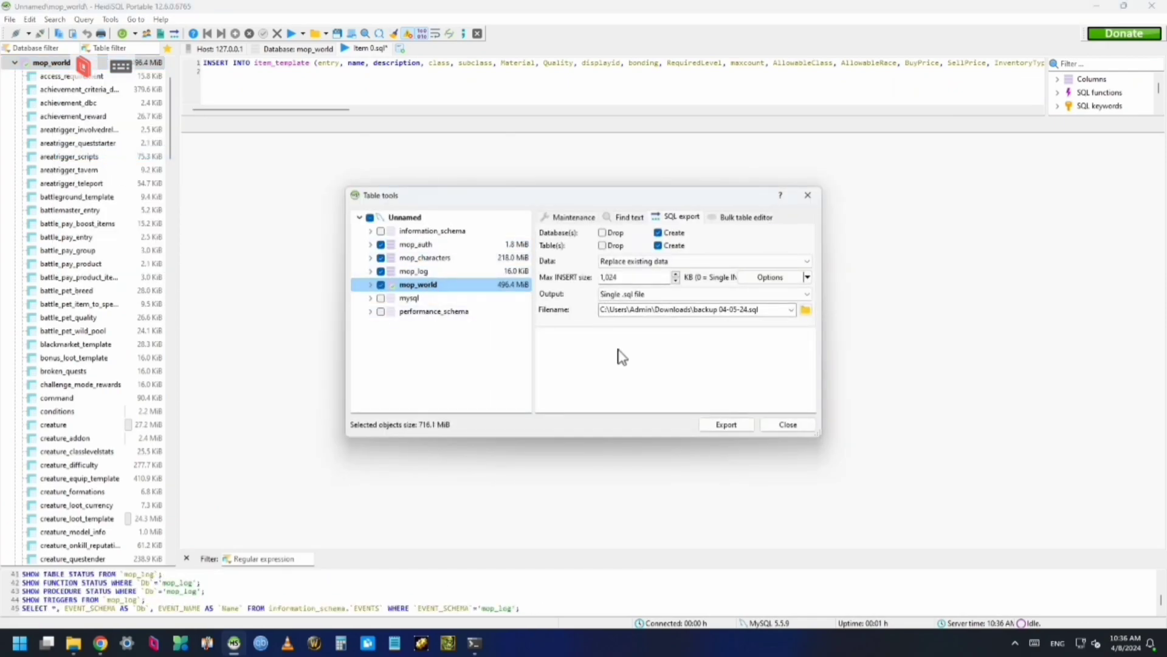
{"action": "left_click", "coordinate": [684, 261]}
{"action": "left_click", "coordinate": [632, 310]}
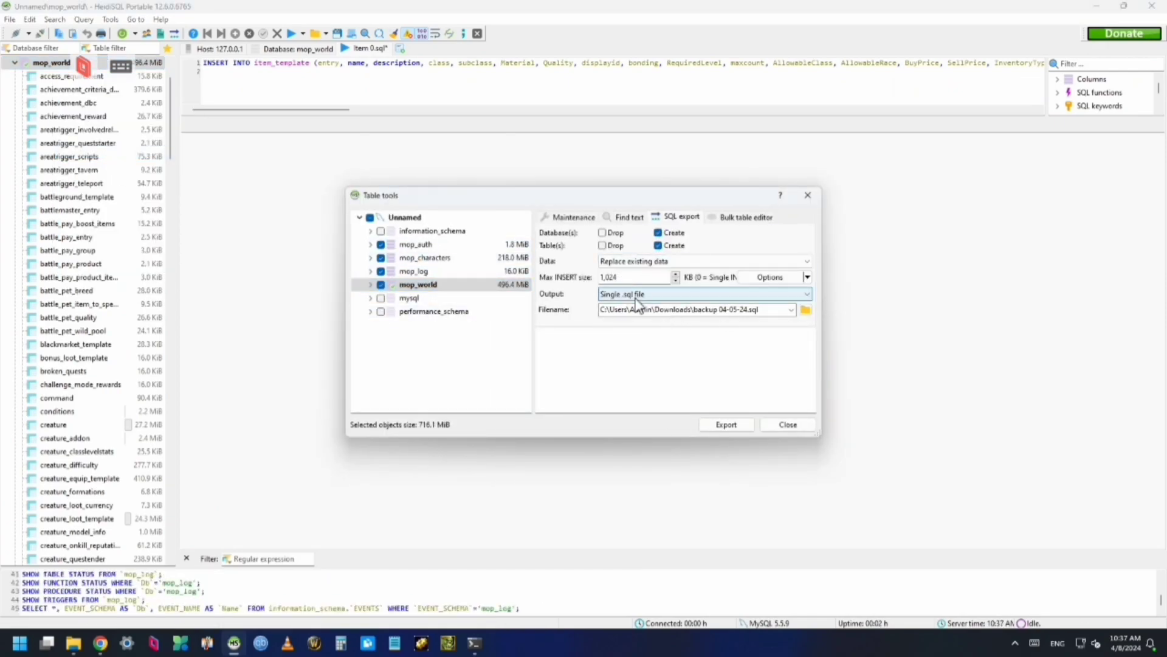
{"action": "left_click", "coordinate": [805, 310]}
{"action": "type", "text": "server sql to be moved to phone"}
{"action": "key", "text": "Return"}
{"action": "left_click", "coordinate": [727, 425]}
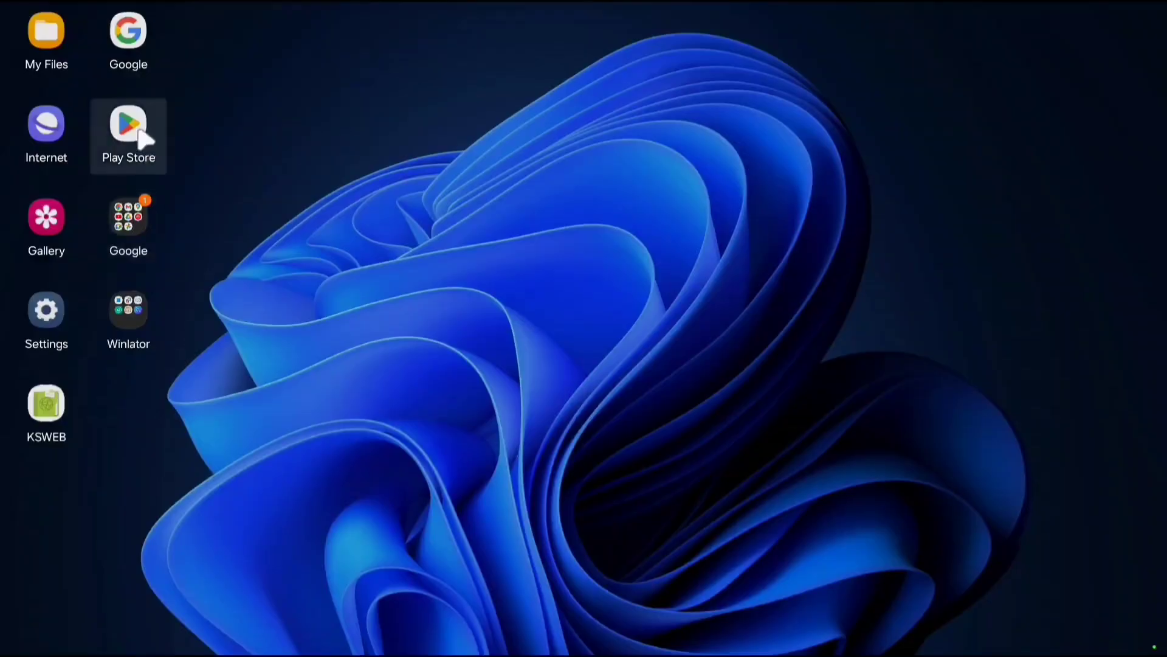
Search the Play Store for ksweb, open KSWEB, enable its MySQL server, then minimize it
{"action": "left_click", "coordinate": [130, 128]}
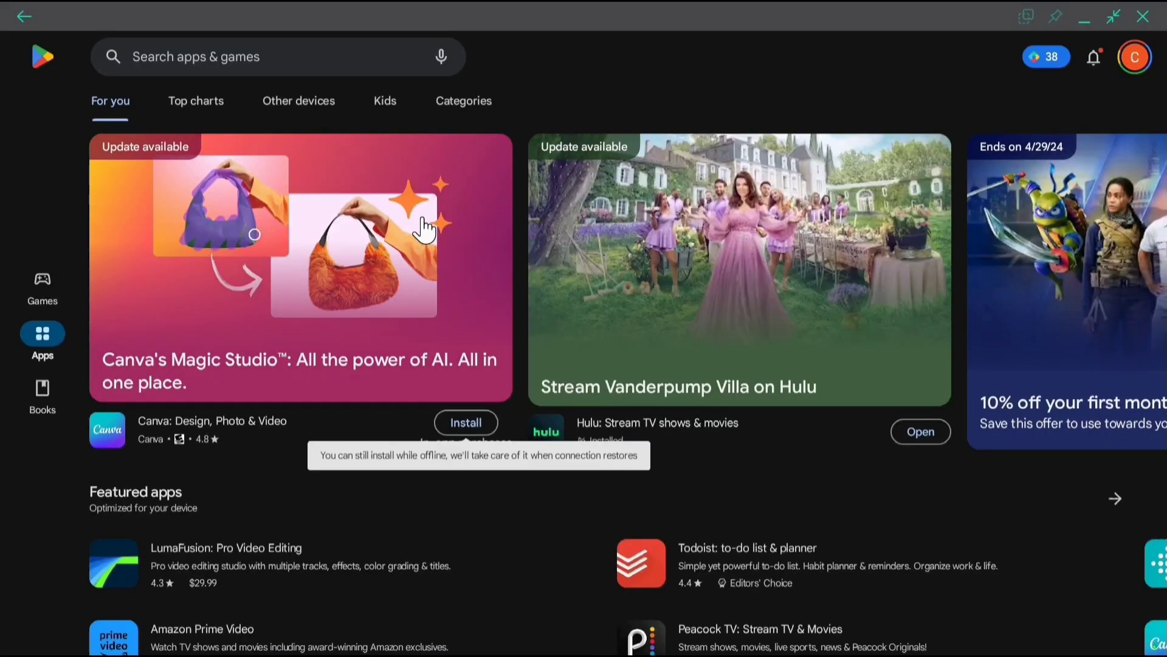
{"action": "left_click", "coordinate": [258, 53]}
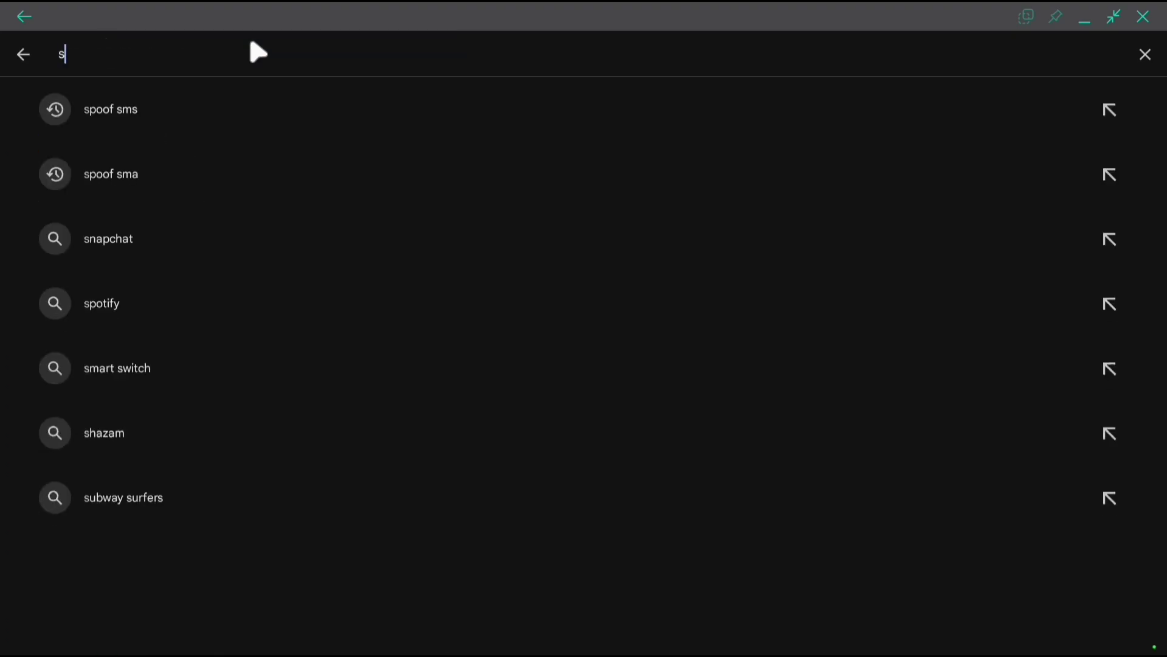
{"action": "type", "text": "ksweb"}
{"action": "left_click", "coordinate": [225, 109]}
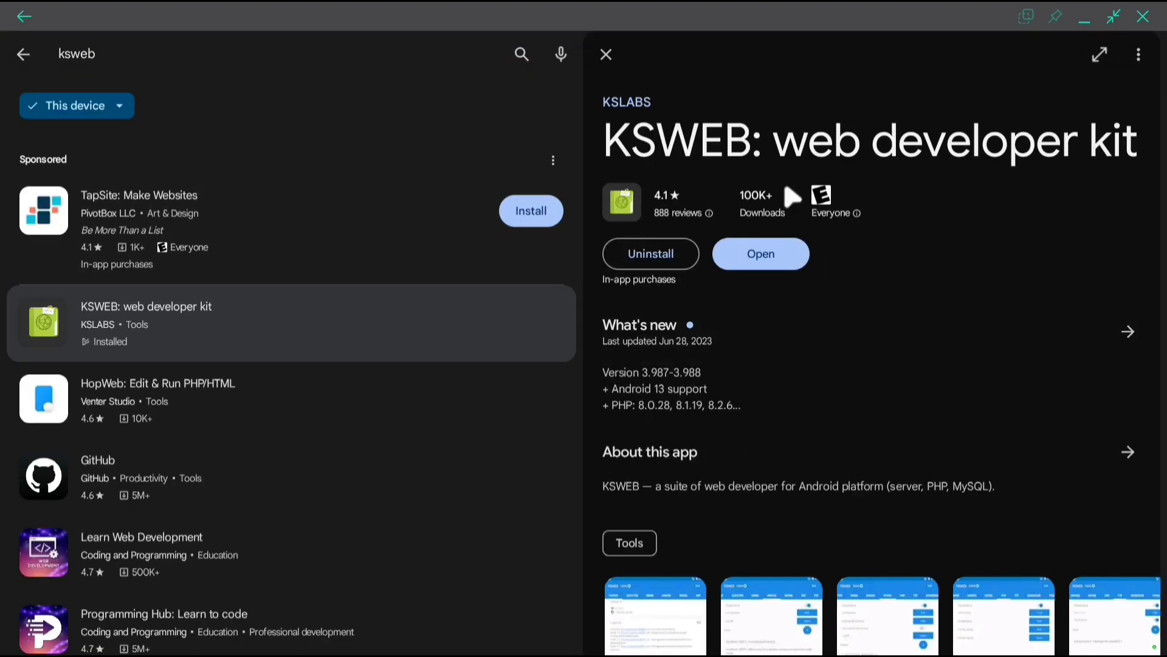
{"action": "left_click", "coordinate": [767, 266]}
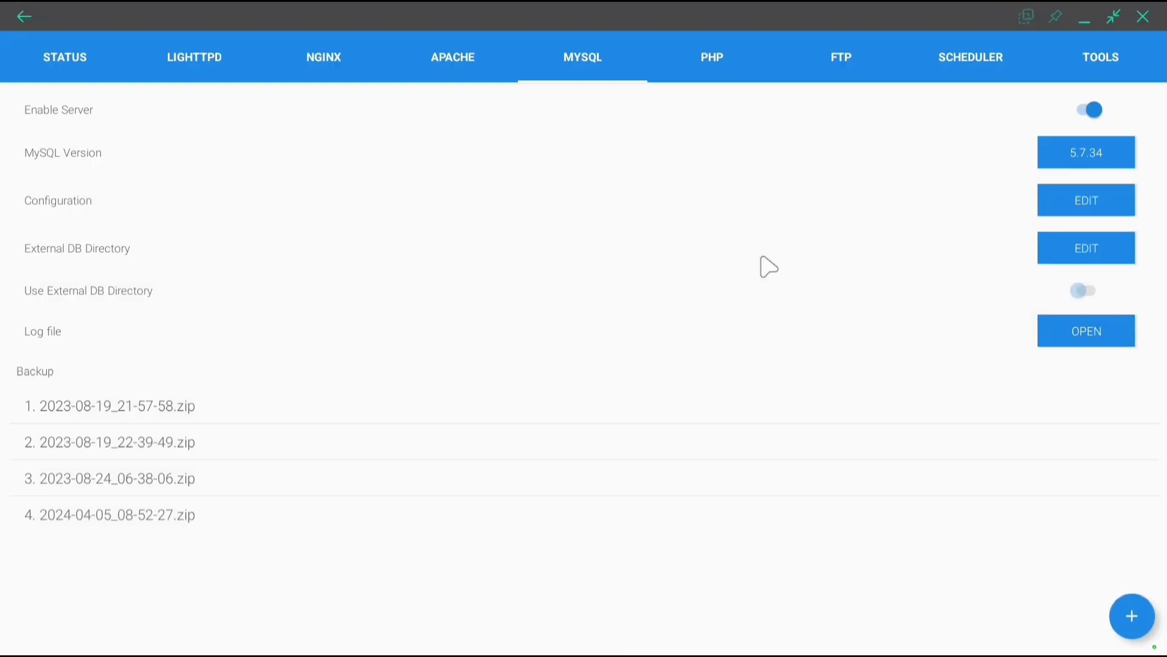
{"action": "left_click", "coordinate": [1085, 111]}
{"action": "left_click", "coordinate": [1081, 19]}
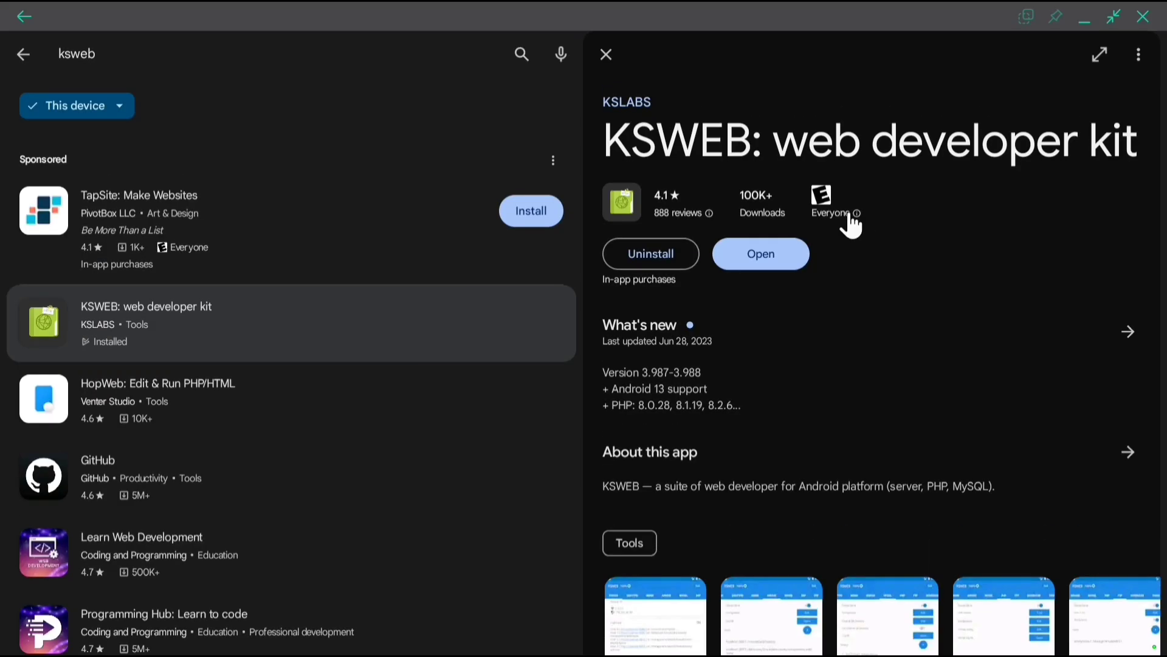
Start Winlator's Windows container and run HeidiSQL from the portable folder to connect
{"action": "left_click", "coordinate": [1086, 18]}
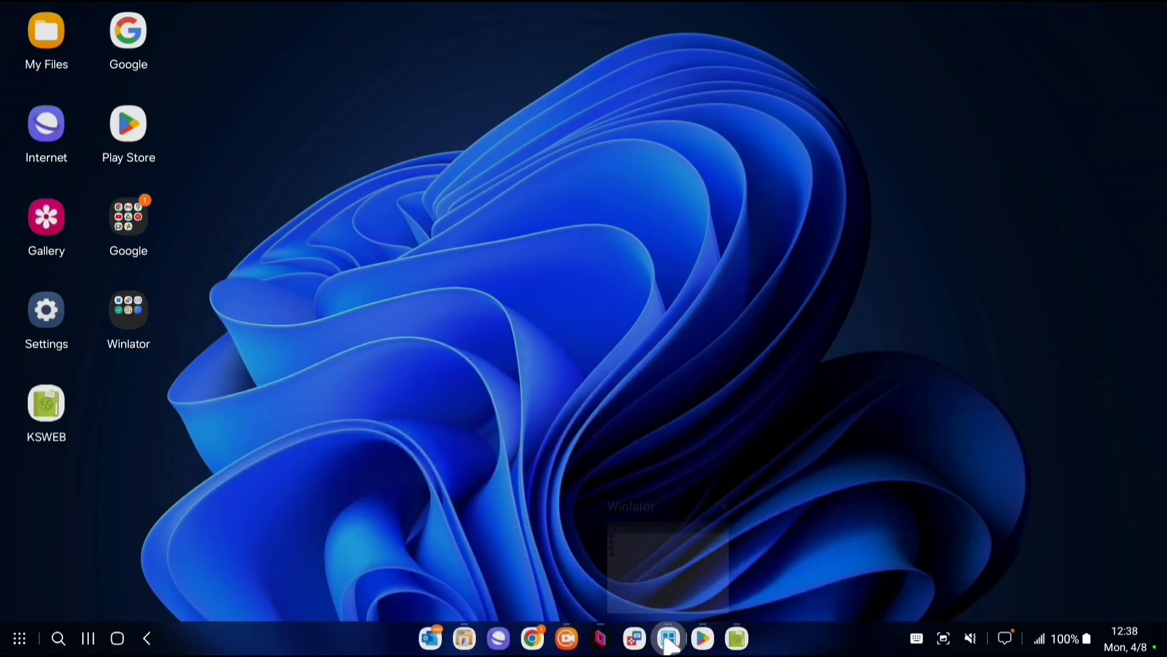
{"action": "left_click", "coordinate": [669, 636]}
{"action": "left_click", "coordinate": [1092, 146]}
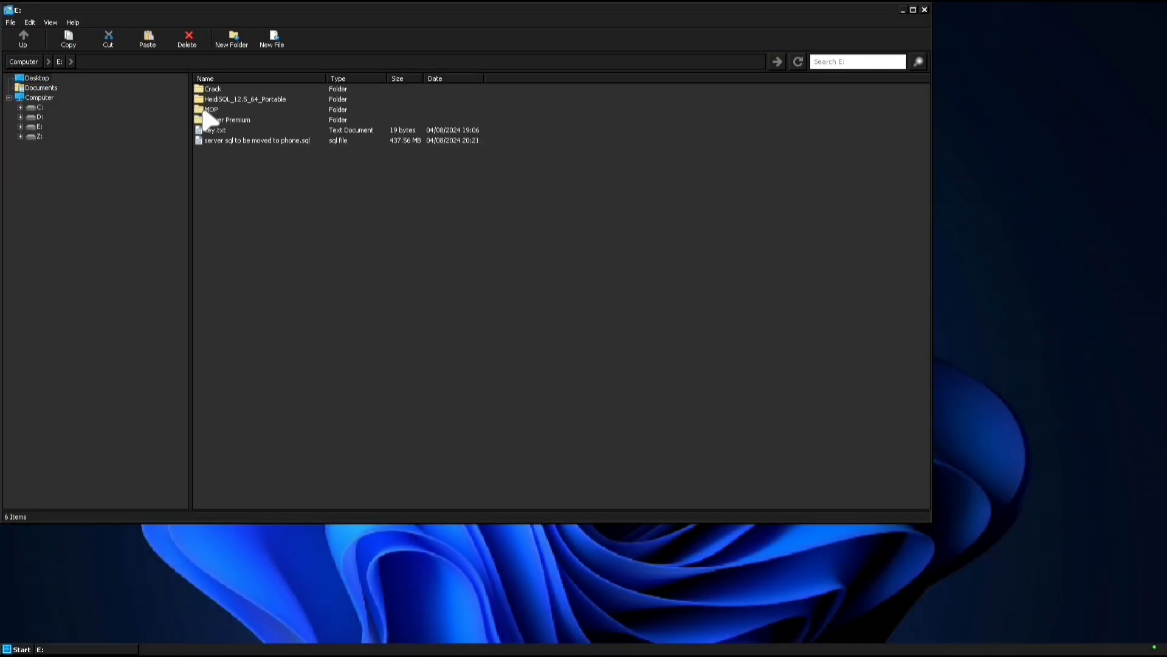
{"action": "double_click", "coordinate": [231, 99]}
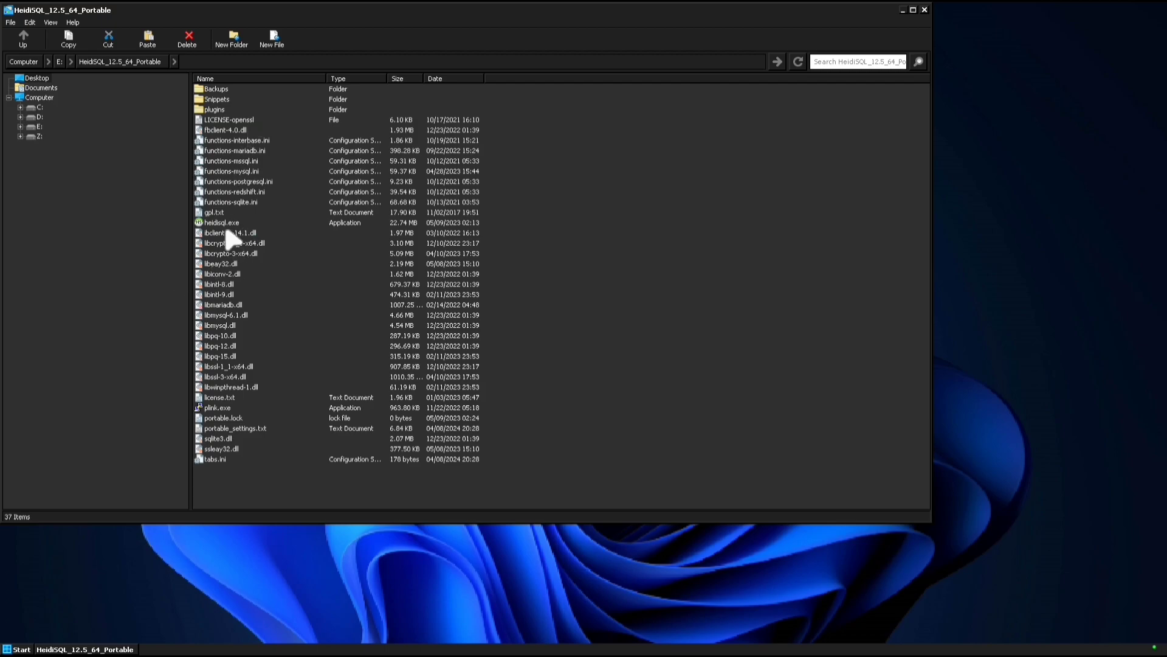
{"action": "left_click", "coordinate": [288, 313]}
Start a new table on mop_auth, then back out to the server's database overview
{"action": "right_click", "coordinate": [38, 228]}
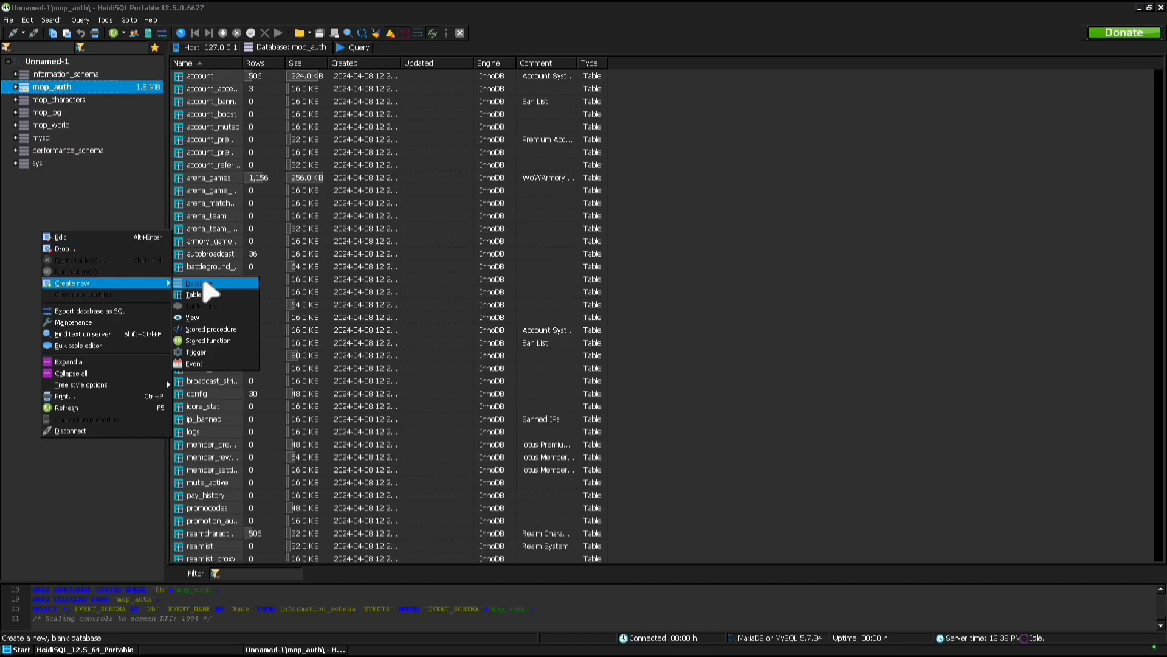
{"action": "left_click", "coordinate": [195, 293]}
{"action": "right_click", "coordinate": [74, 213]}
{"action": "left_click", "coordinate": [73, 97]}
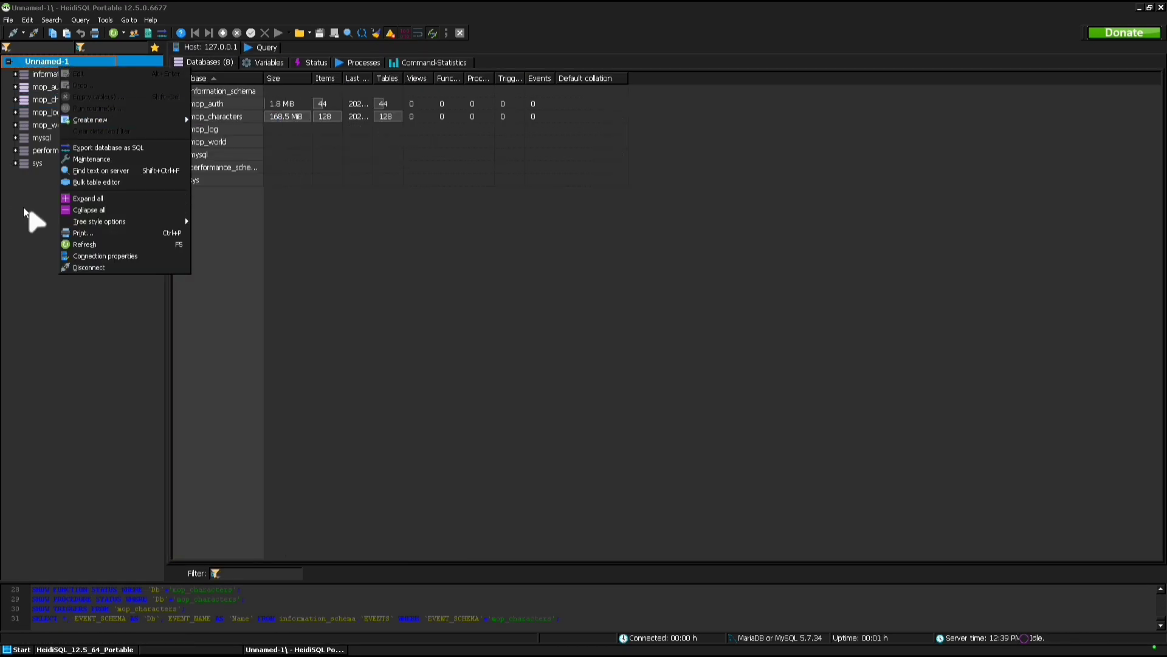
{"action": "left_click", "coordinate": [76, 182]}
Begin creating a new mop_ database on the server, then cancel without adding it
{"action": "right_click", "coordinate": [56, 60]}
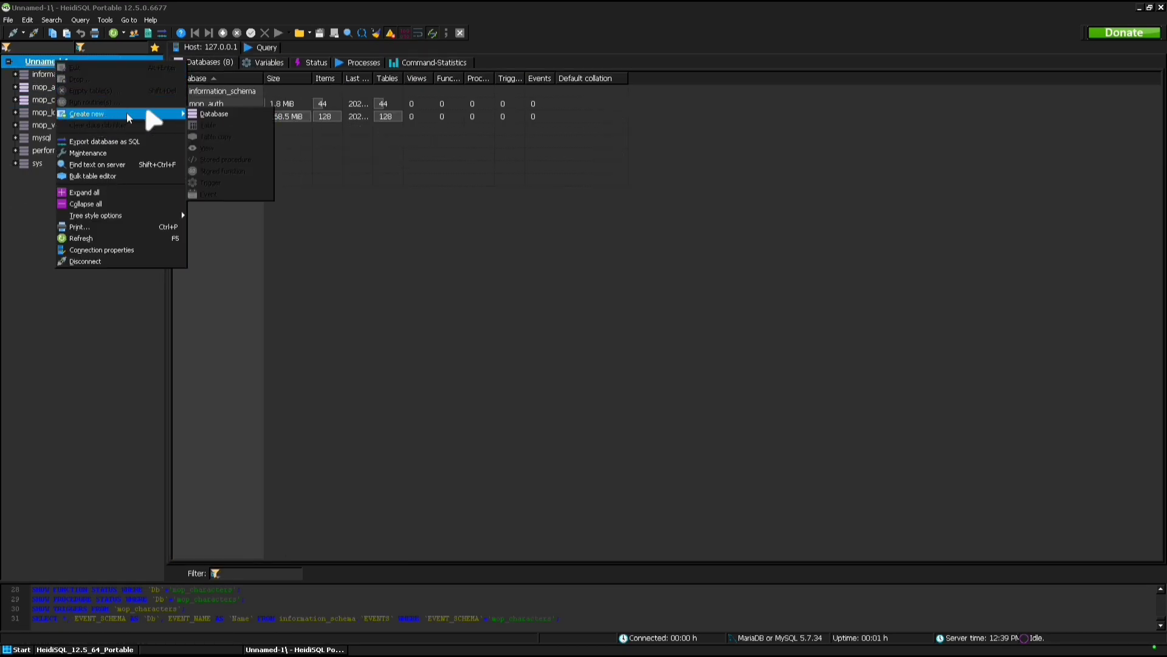
{"action": "mouse_move", "coordinate": [148, 114]}
{"action": "left_click", "coordinate": [210, 117]}
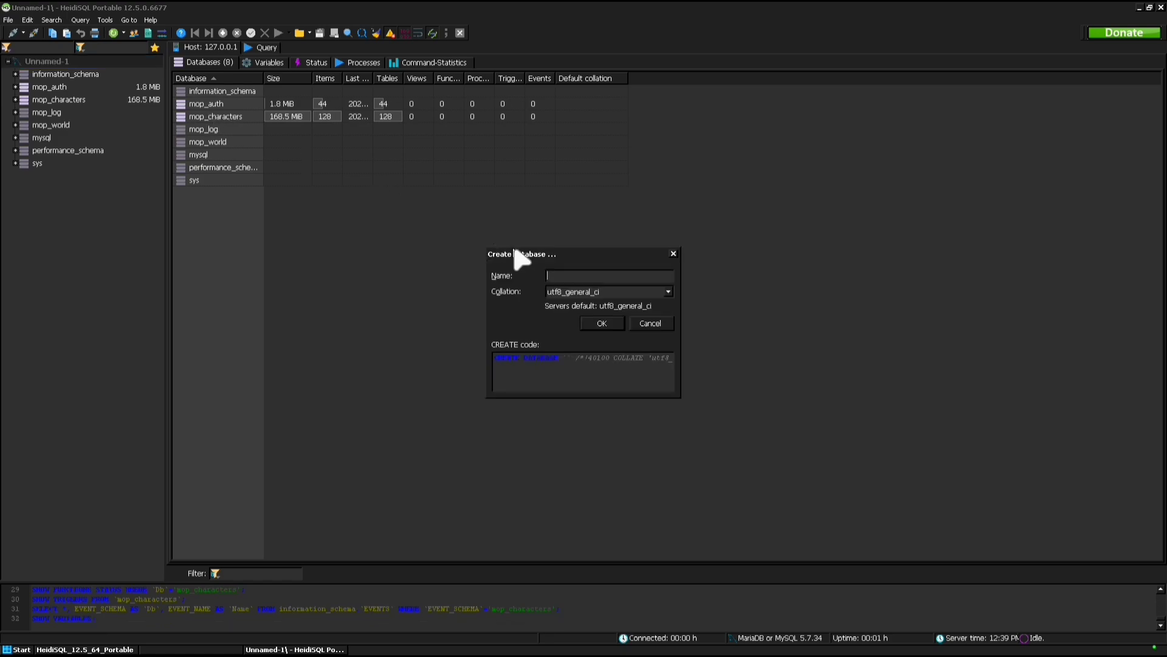
{"action": "type", "text": "mop"}
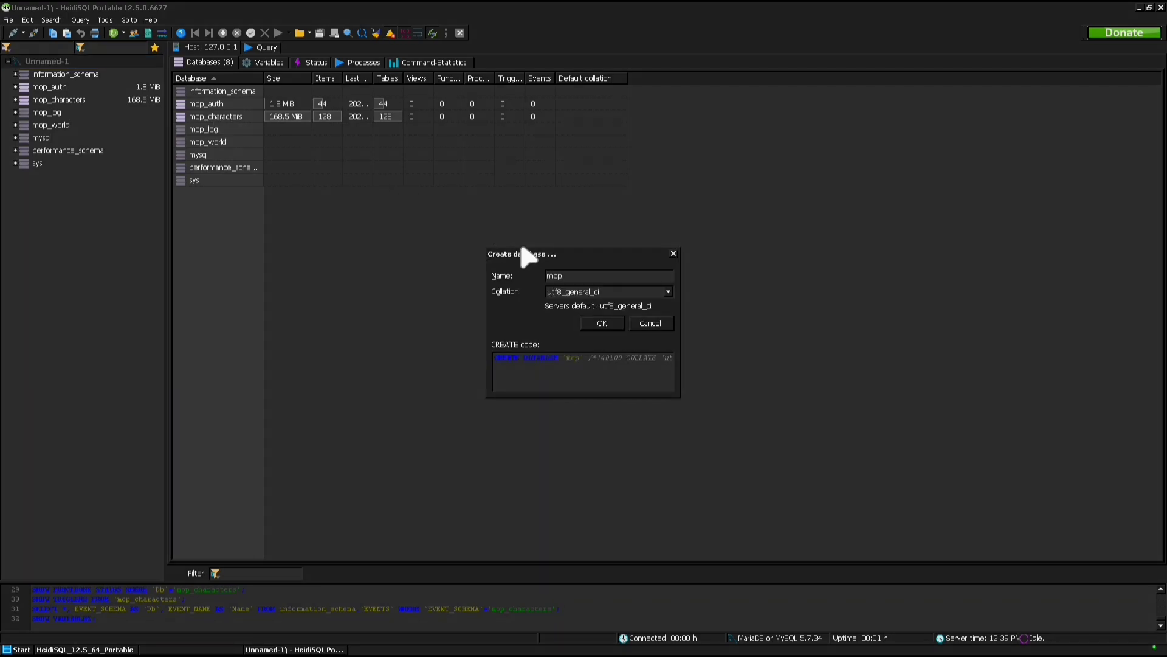
{"action": "type", "text": "_character"}
{"action": "key", "text": "BackSpace"}
{"action": "key", "text": "BackSpace"}
{"action": "key", "text": "BackSpace"}
{"action": "key", "text": "BackSpace"}
{"action": "key", "text": "BackSpace"}
{"action": "key", "text": "BackSpace"}
{"action": "key", "text": "BackSpace"}
{"action": "key", "text": "BackSpace"}
{"action": "type", "text": "world"}
{"action": "left_click", "coordinate": [650, 323]}
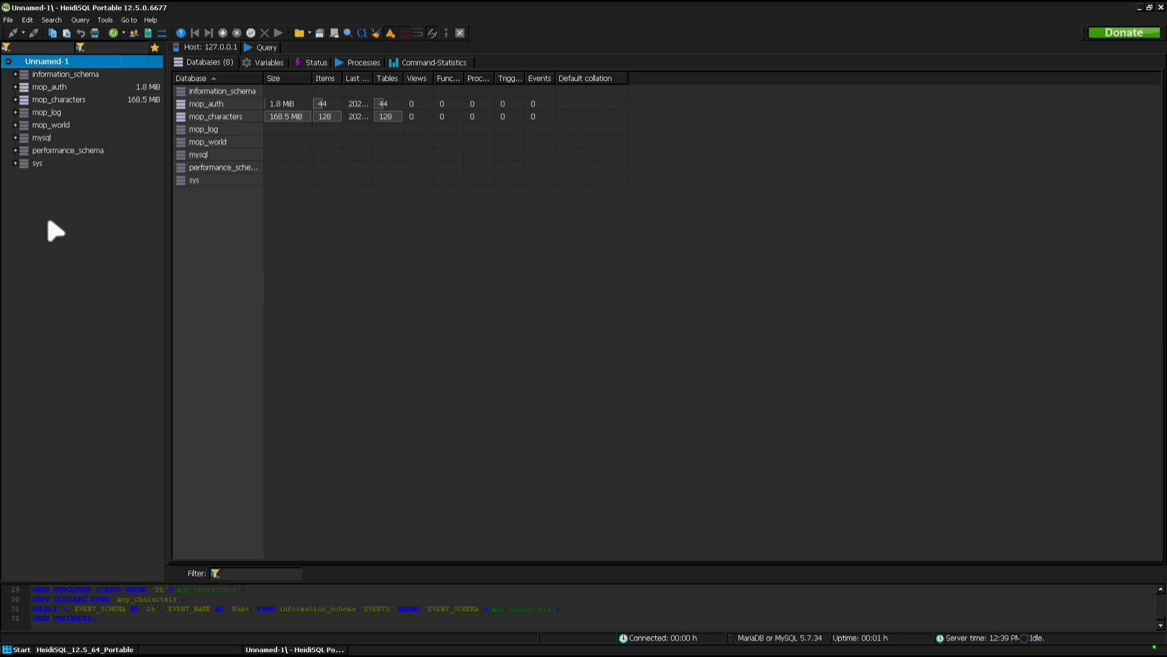
Load 'server sql to be moved to phone.sql', auto-detecting encoding and running it without the editor
{"action": "right_click", "coordinate": [55, 231]}
{"action": "left_click", "coordinate": [9, 19]}
{"action": "left_click", "coordinate": [9, 19]}
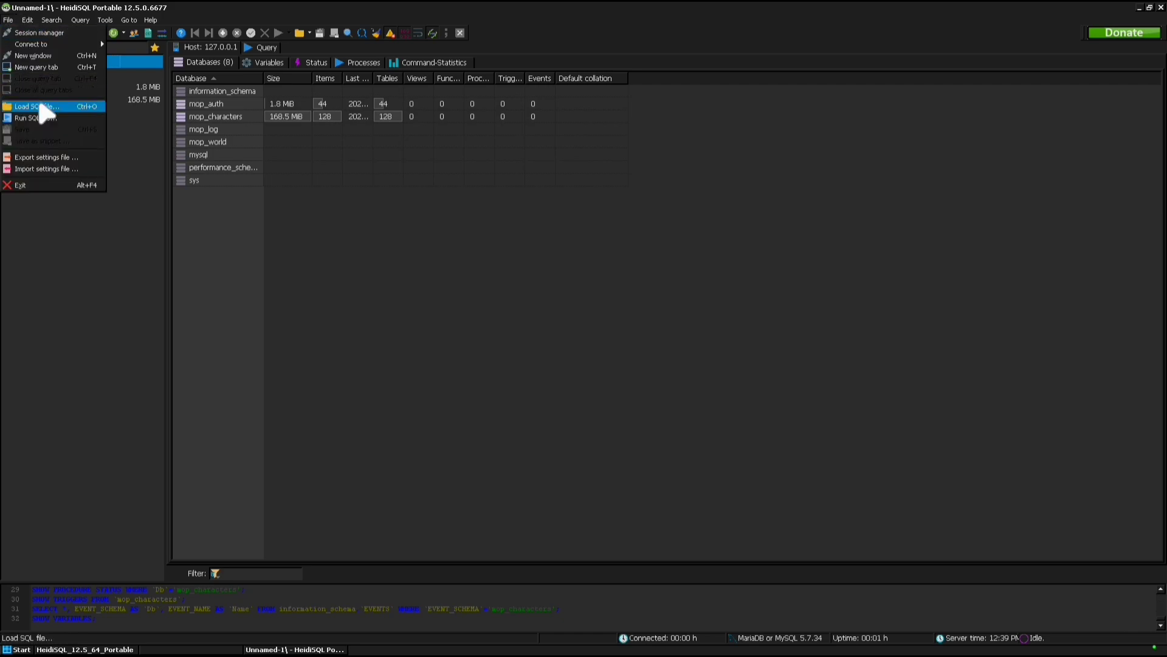
{"action": "left_click", "coordinate": [36, 106]}
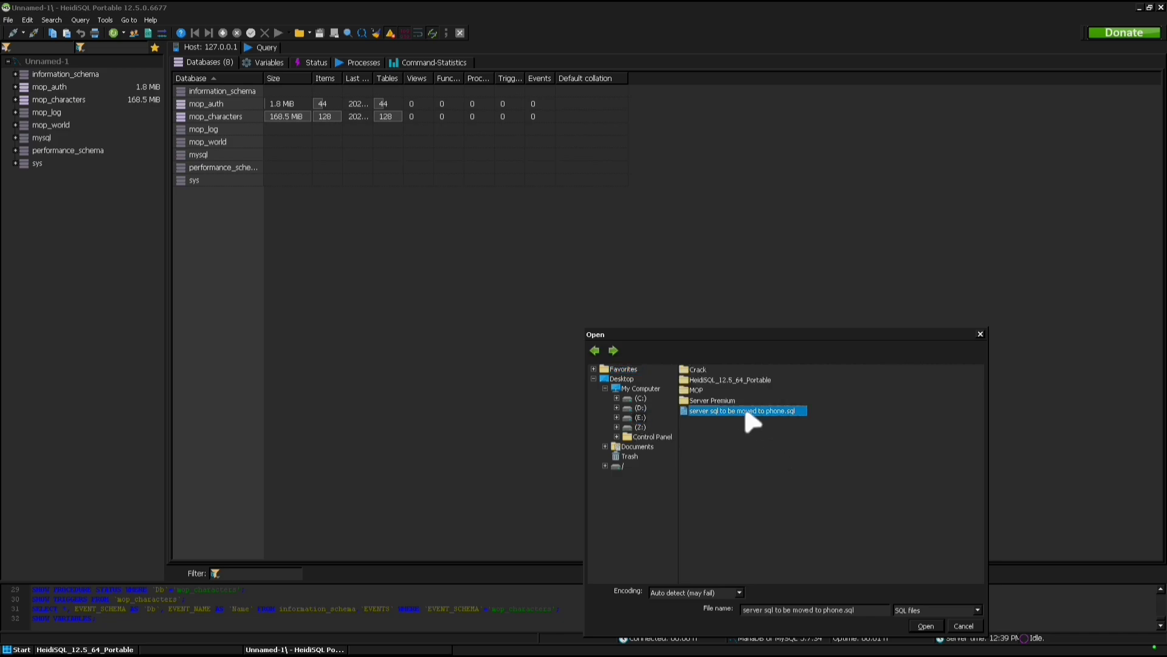
{"action": "left_click", "coordinate": [925, 626]}
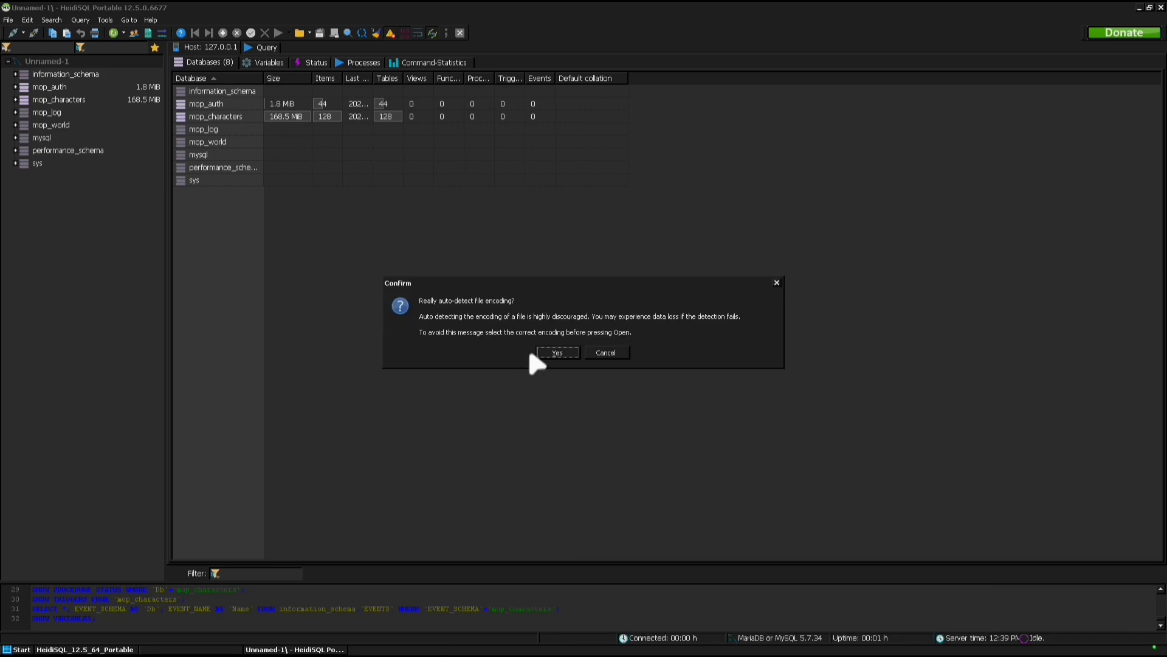
{"action": "left_click", "coordinate": [554, 353]}
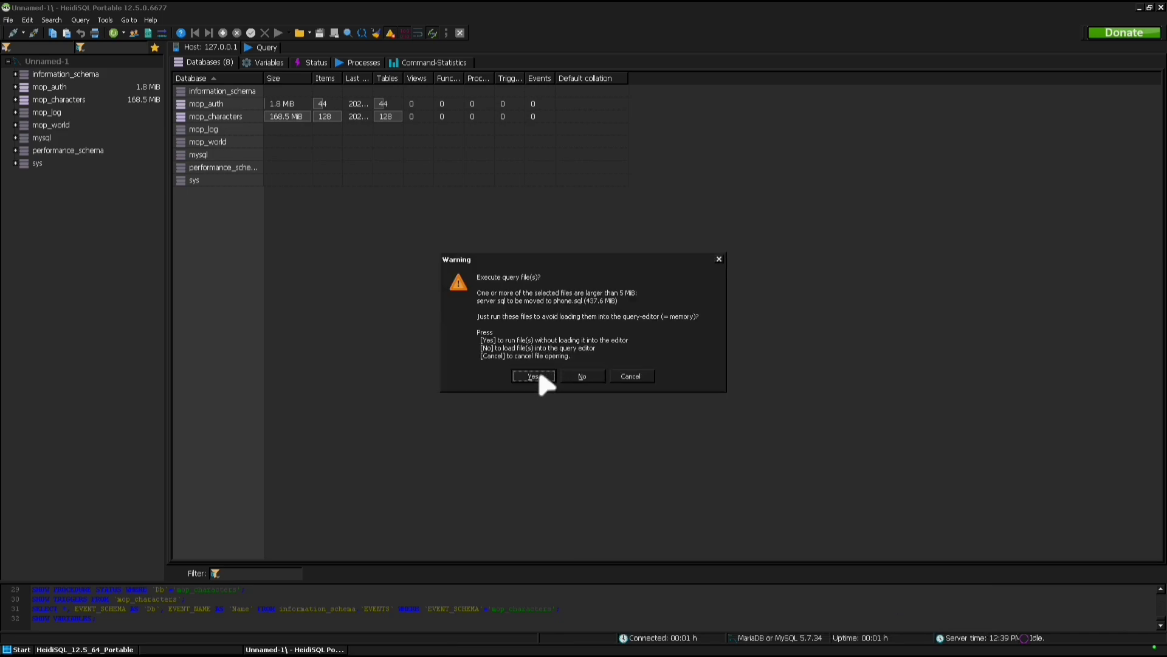
{"action": "left_click", "coordinate": [533, 376]}
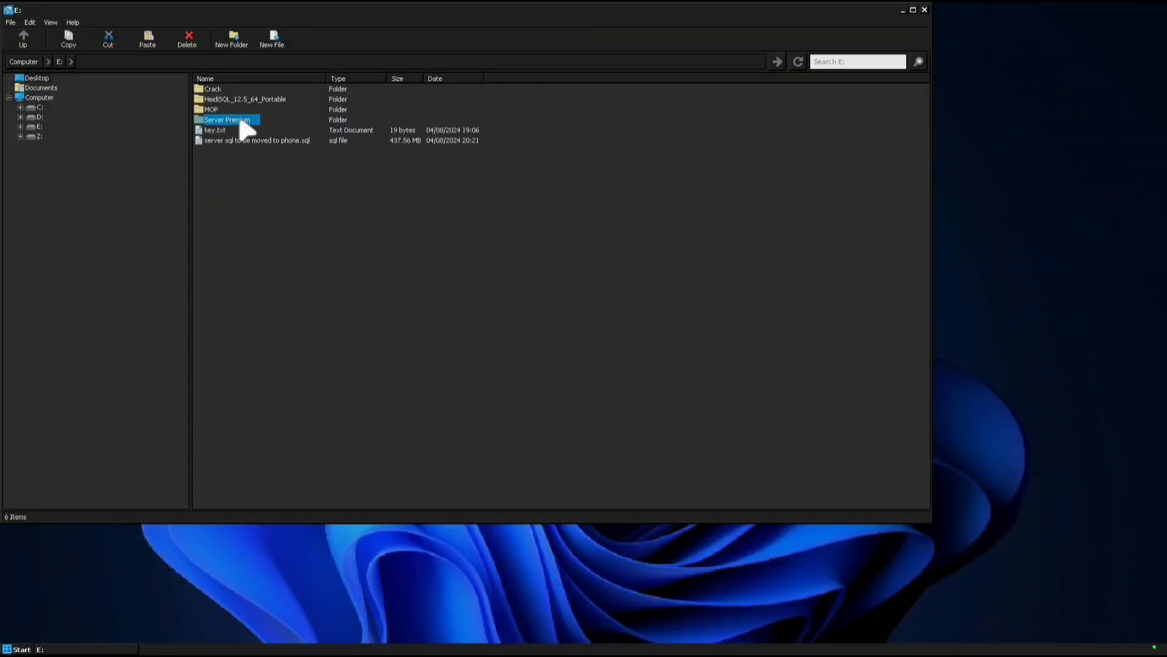
Set PlayerBots.PlayerbotAmount to 50 in worldserver.conf and close the file
{"action": "double_click", "coordinate": [240, 121]}
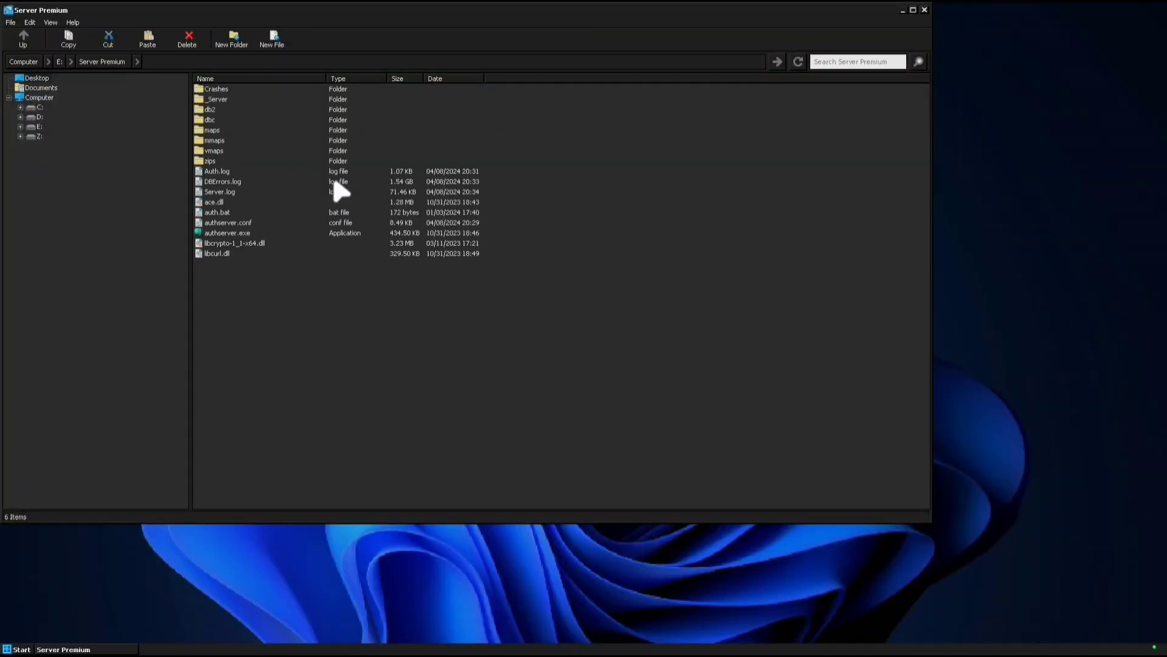
{"action": "right_click", "coordinate": [243, 316]}
{"action": "left_click", "coordinate": [268, 340]}
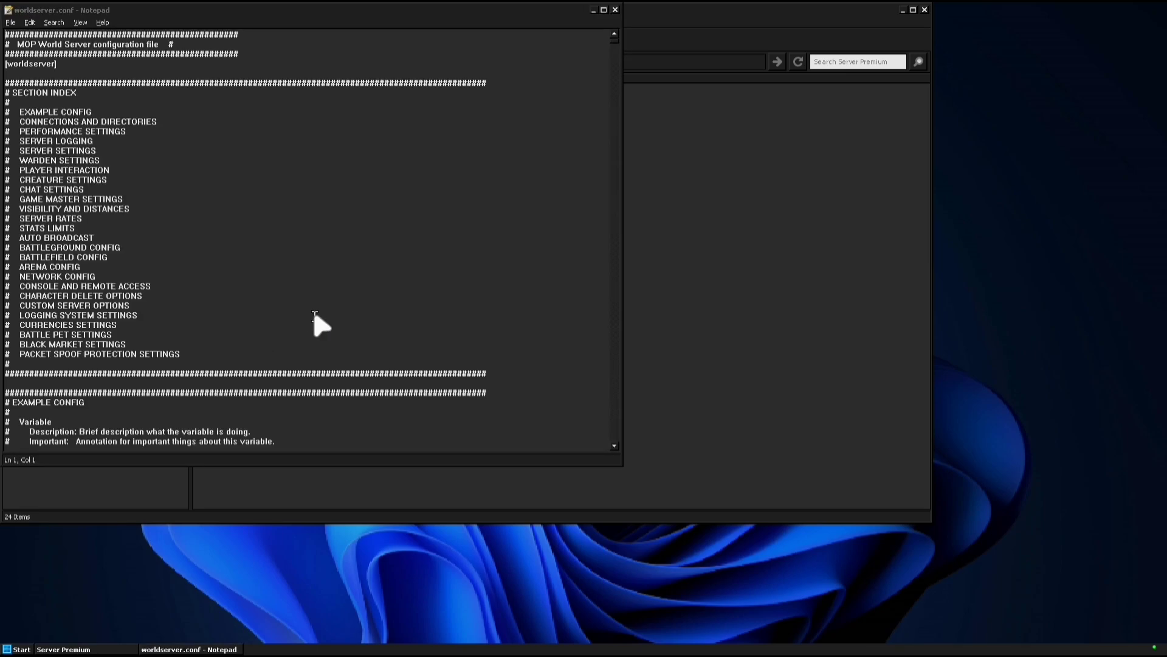
{"action": "key", "text": "ctrl+f"}
{"action": "type", "text": "bots"}
{"action": "left_click", "coordinate": [260, 67]}
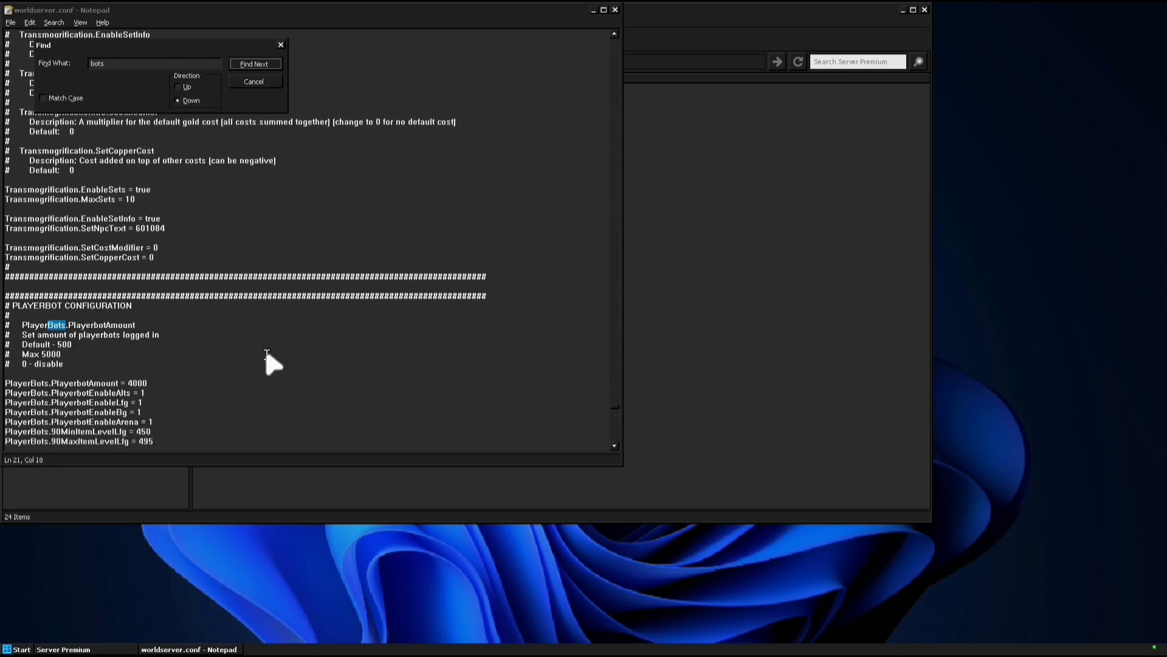
{"action": "key", "text": "Escape"}
{"action": "left_click", "coordinate": [150, 296]}
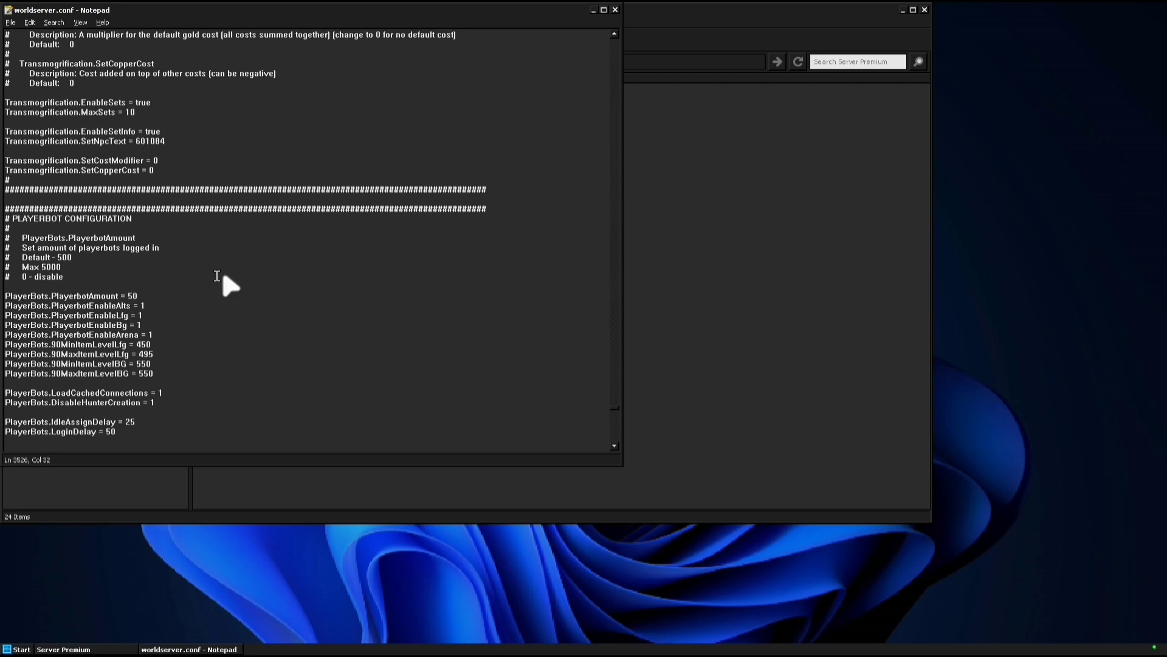
{"action": "left_click", "coordinate": [615, 10]}
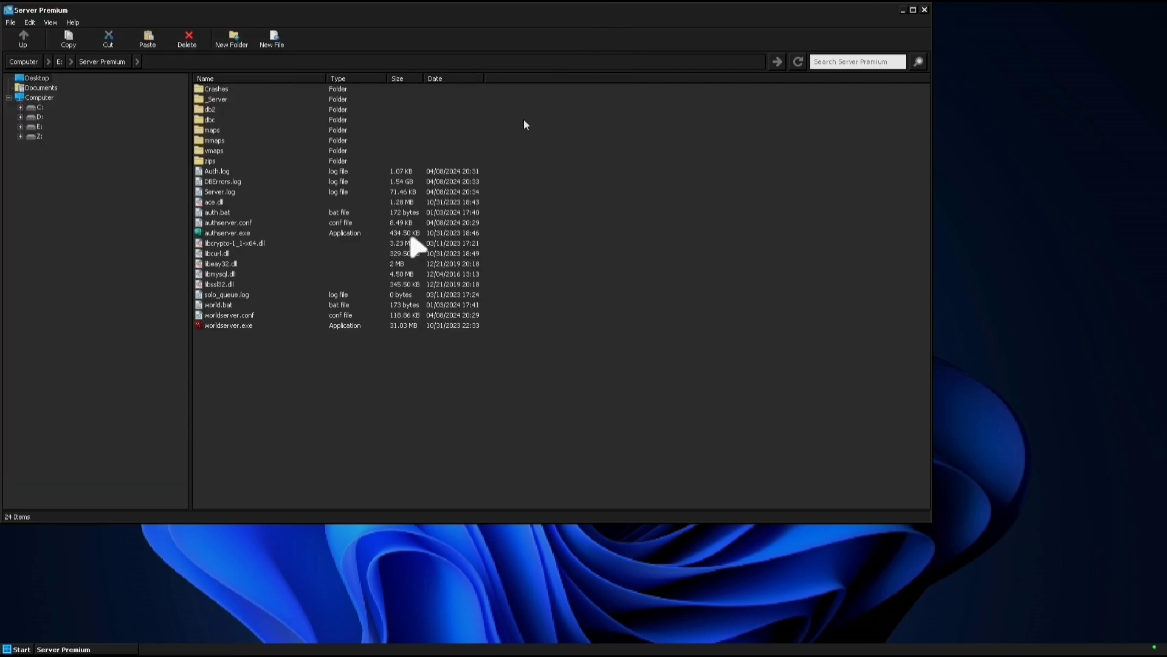
Start authserver.exe and worldserver.exe, keeping the Server Premium folder in front
{"action": "double_click", "coordinate": [234, 233]}
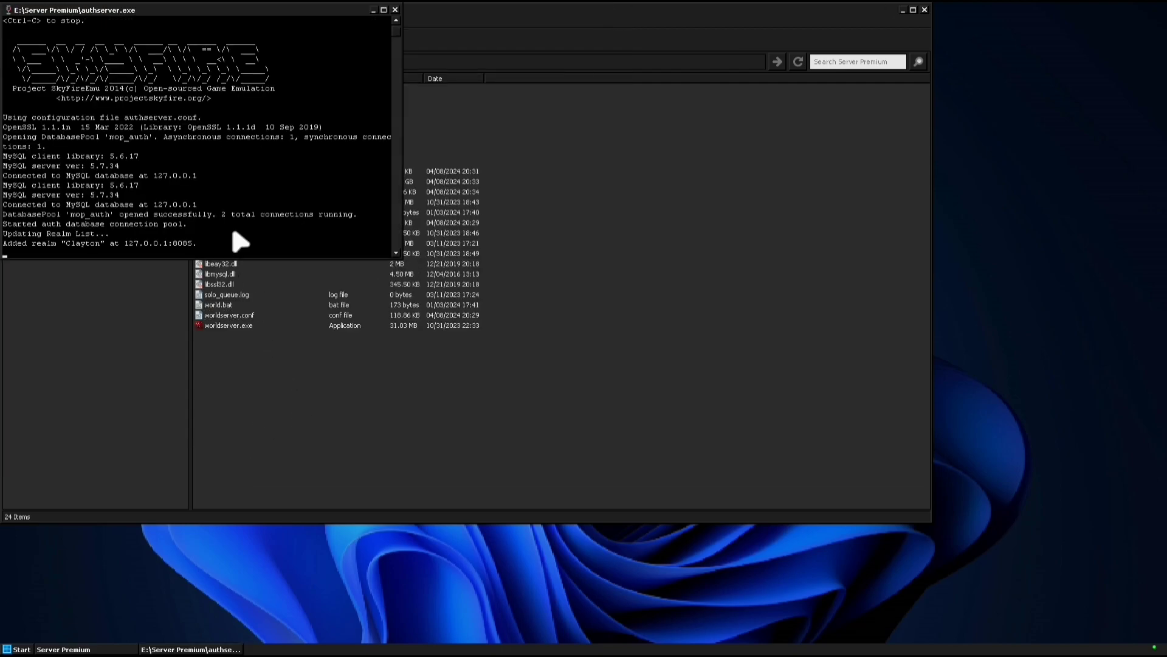
{"action": "left_click", "coordinate": [252, 359]}
{"action": "double_click", "coordinate": [238, 327]}
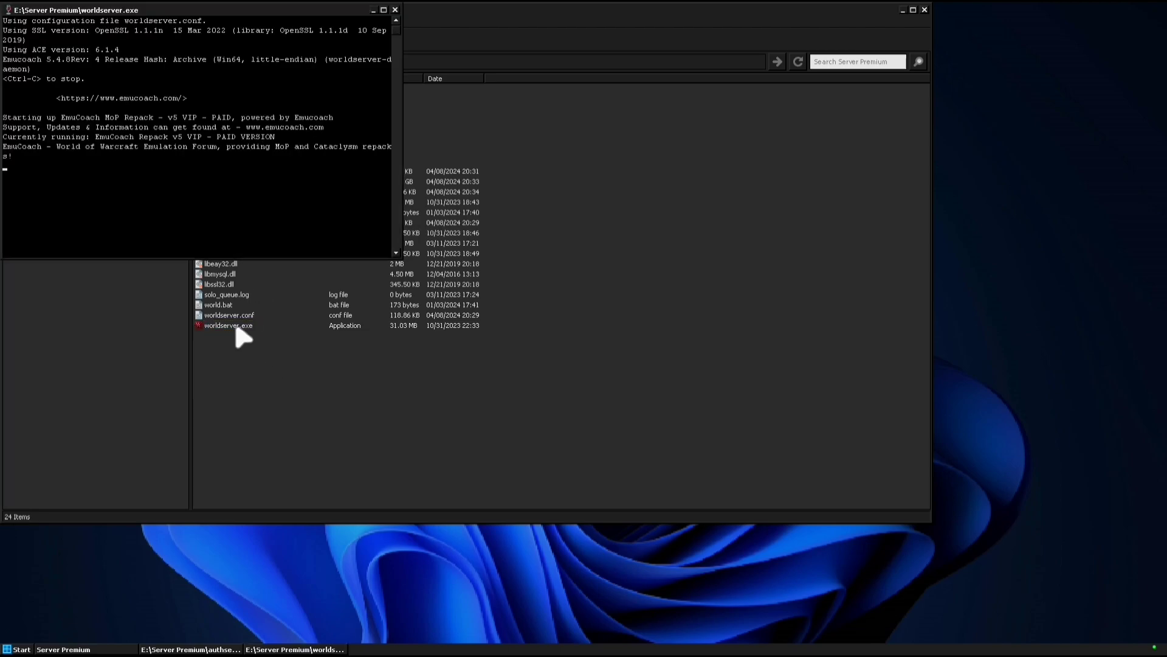
{"action": "left_click", "coordinate": [373, 385]}
{"action": "right_click", "coordinate": [235, 224]}
{"action": "left_click", "coordinate": [268, 369]}
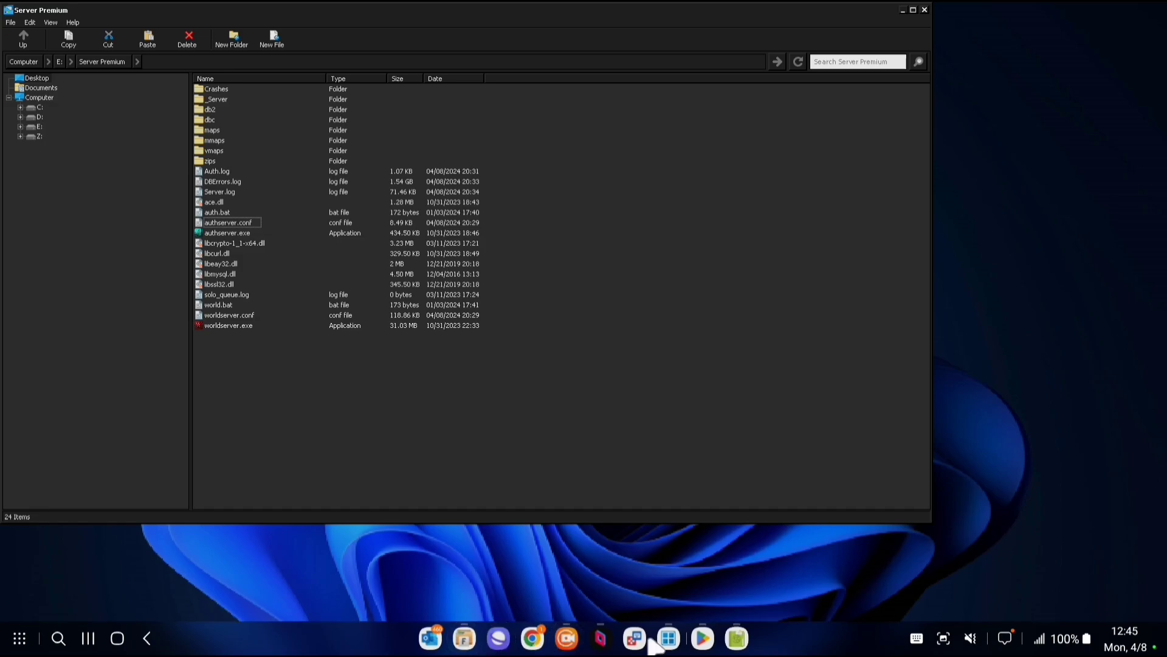
Load the EmuCoach licence page in Chrome, turning the phone's Wi-Fi on
{"action": "left_click", "coordinate": [533, 638]}
{"action": "key", "text": "ctrl+l"}
{"action": "type", "text": "emu"}
{"action": "key", "text": "Return"}
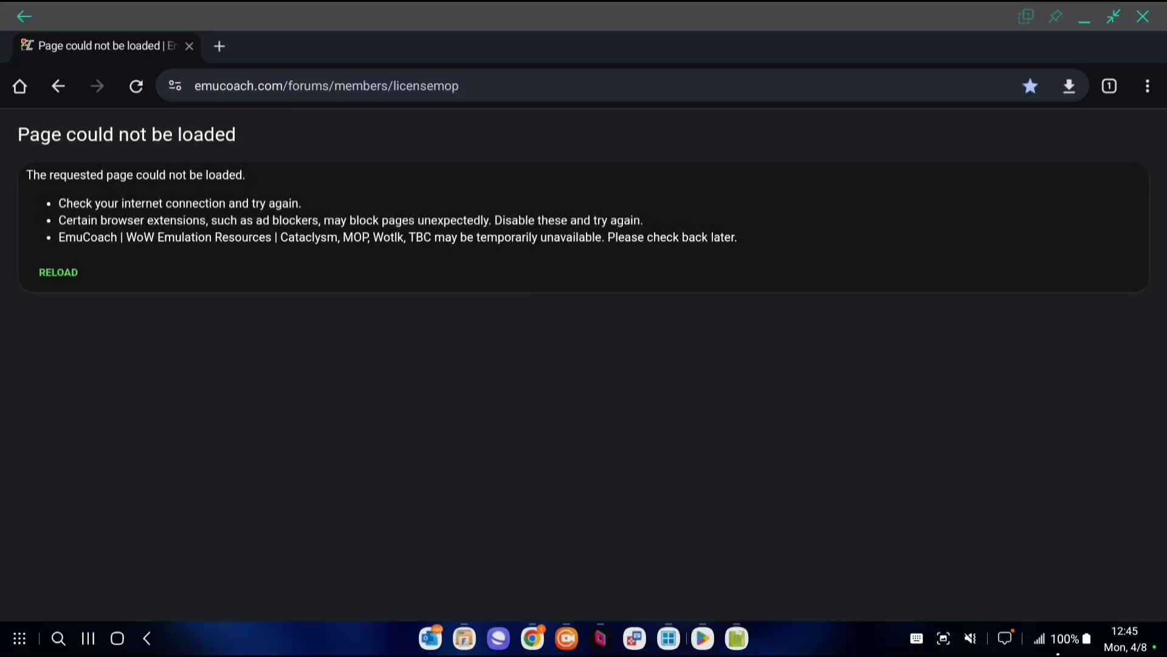
{"action": "left_click", "coordinate": [1061, 639]}
{"action": "left_click", "coordinate": [834, 503]}
{"action": "left_click", "coordinate": [198, 342]}
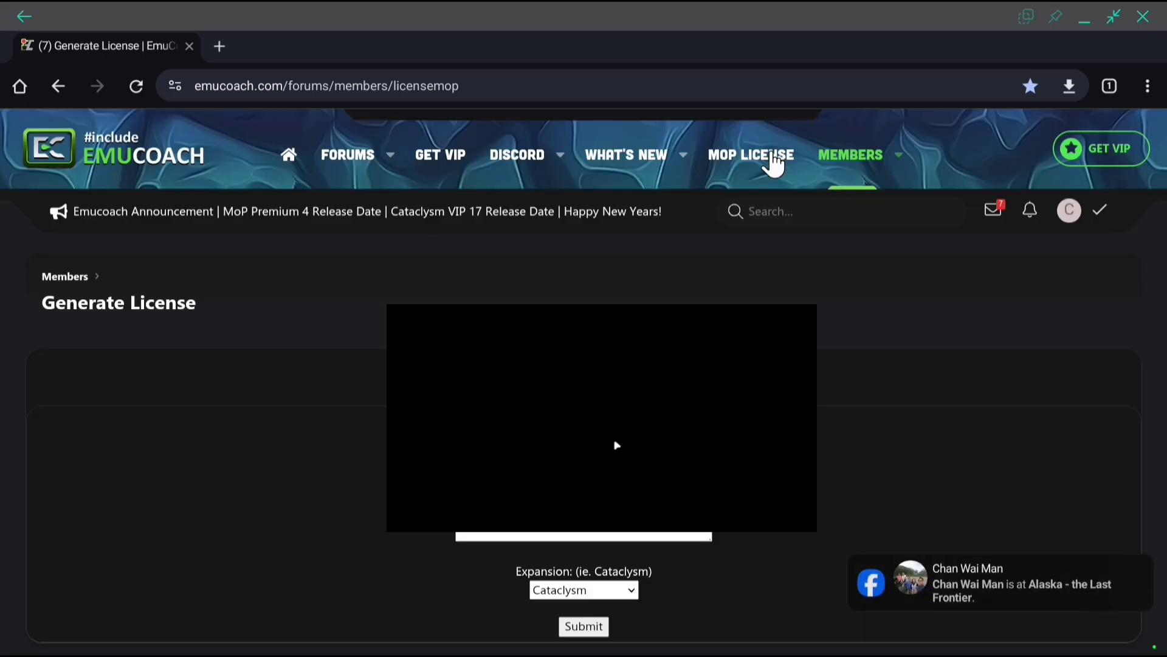
Open the MOP LICENSE generator page and copy the generated licence key
{"action": "left_click", "coordinate": [1070, 148]}
{"action": "scroll", "coordinate": [1055, 281], "scroll_direction": "up", "scroll_amount": 10}
{"action": "left_click", "coordinate": [760, 159]}
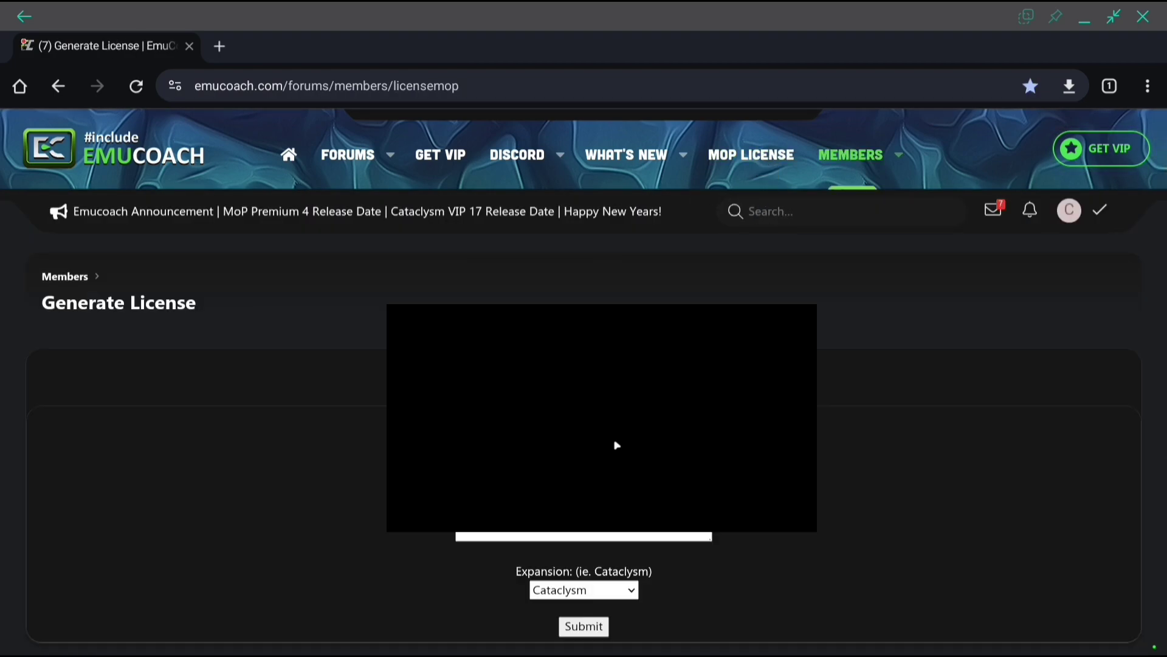
{"action": "right_click", "coordinate": [480, 536]}
{"action": "left_click", "coordinate": [535, 532]}
Return to Winlator's file manager at the E: drive root
{"action": "left_click", "coordinate": [1084, 19]}
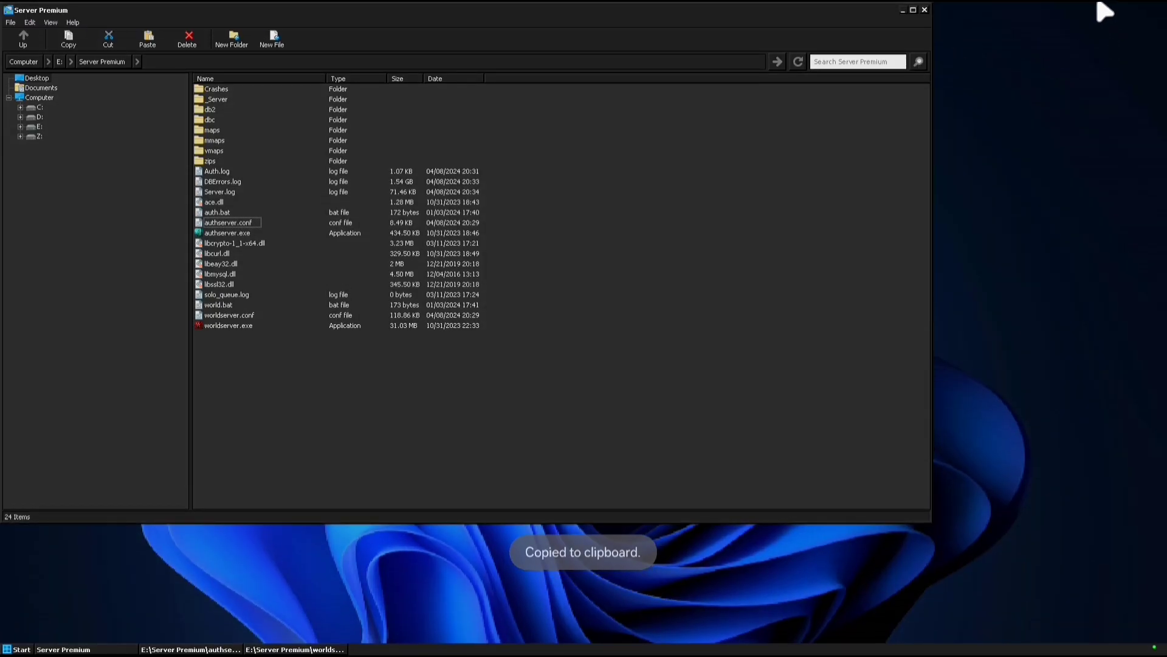
{"action": "left_click", "coordinate": [1079, 24]}
{"action": "left_click", "coordinate": [128, 316]}
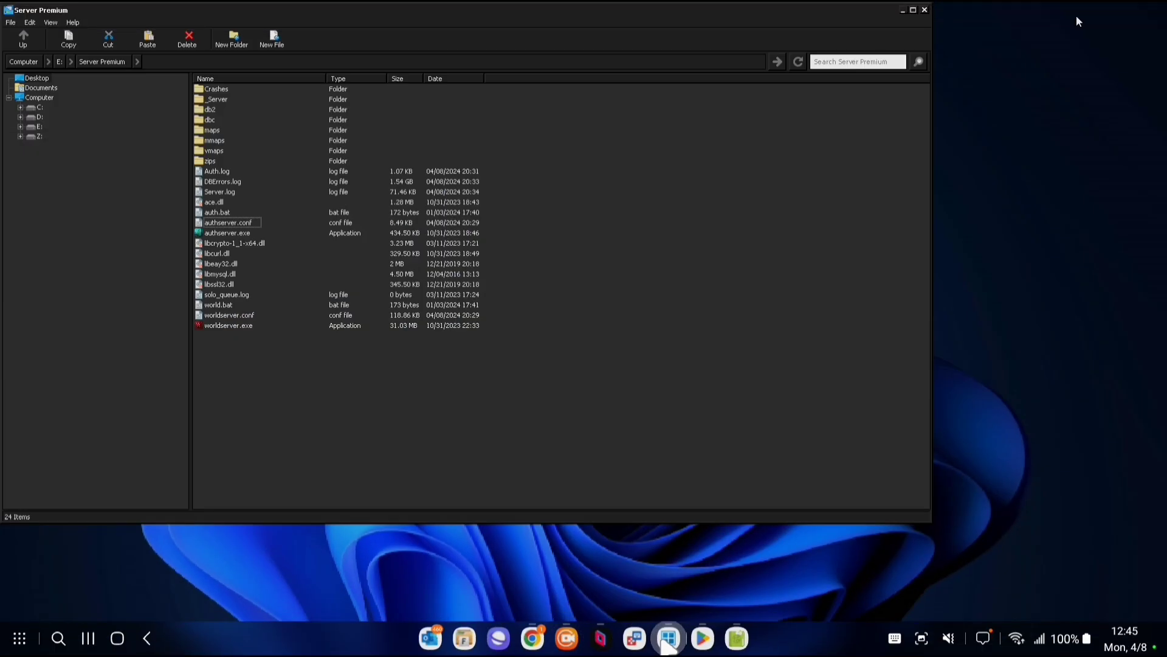
{"action": "key", "text": "BackSpace"}
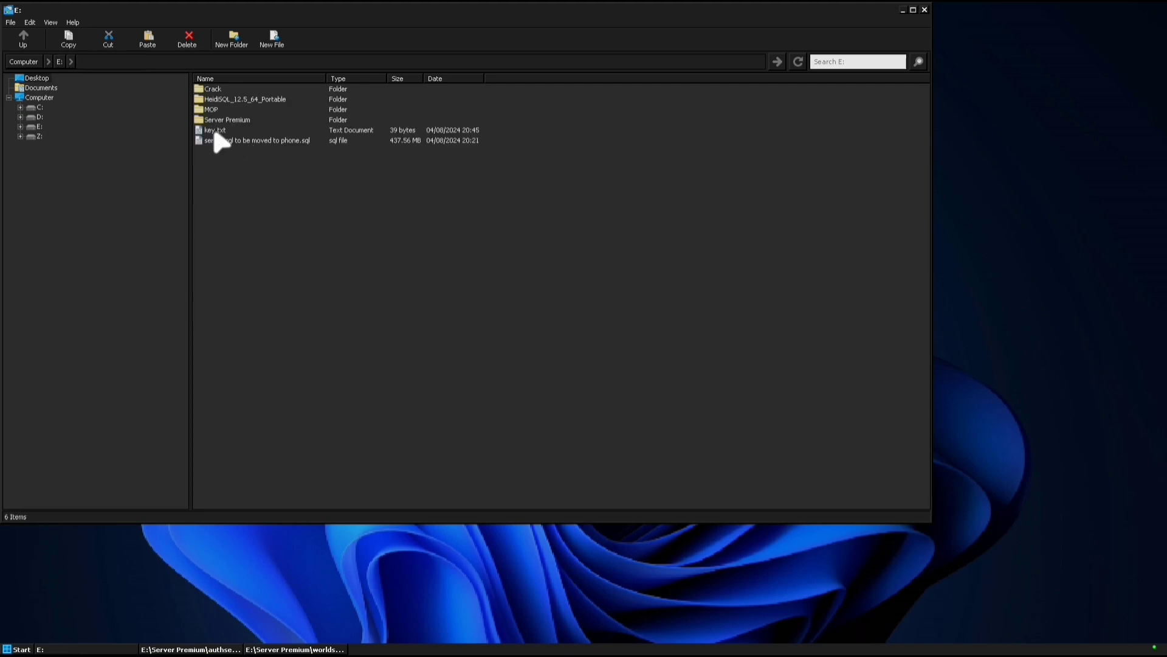
Paste the licence key into key.txt, close Notepad, and bring the file manager forward
{"action": "double_click", "coordinate": [215, 131]}
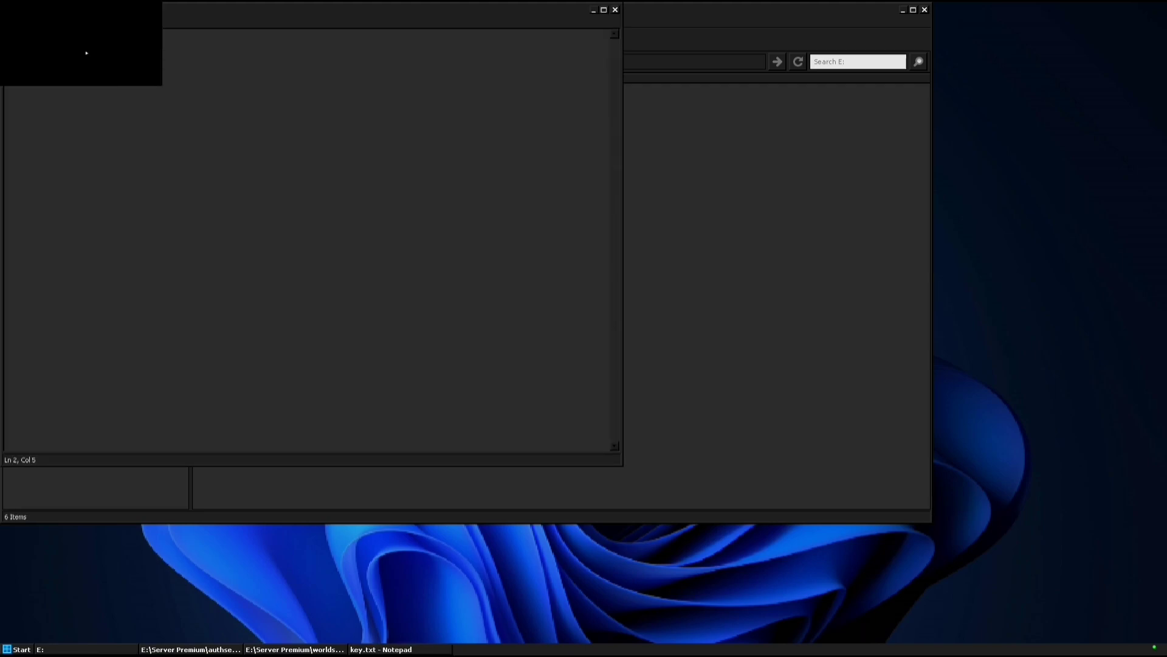
{"action": "right_click", "coordinate": [86, 86]}
{"action": "left_click", "coordinate": [108, 90]}
{"action": "left_click", "coordinate": [615, 10]}
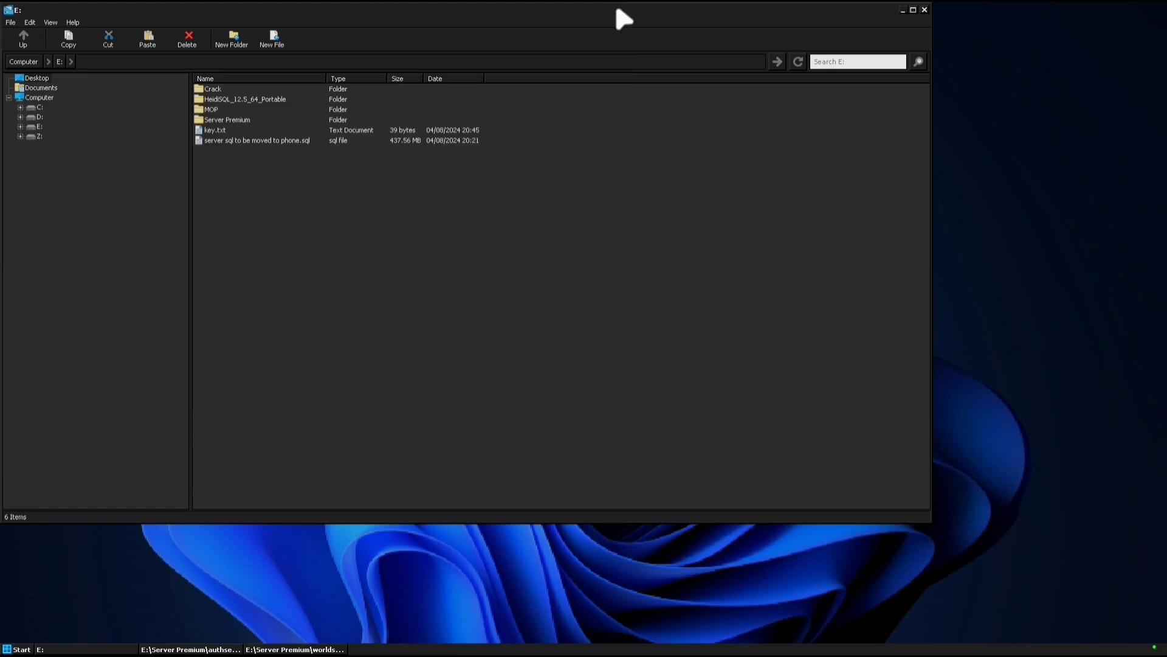
{"action": "left_click", "coordinate": [306, 648]}
{"action": "left_click", "coordinate": [453, 353]}
Open the Crack folder, then the MOP game folder, dismissing Key Manager and Key Mapper
{"action": "double_click", "coordinate": [213, 90]}
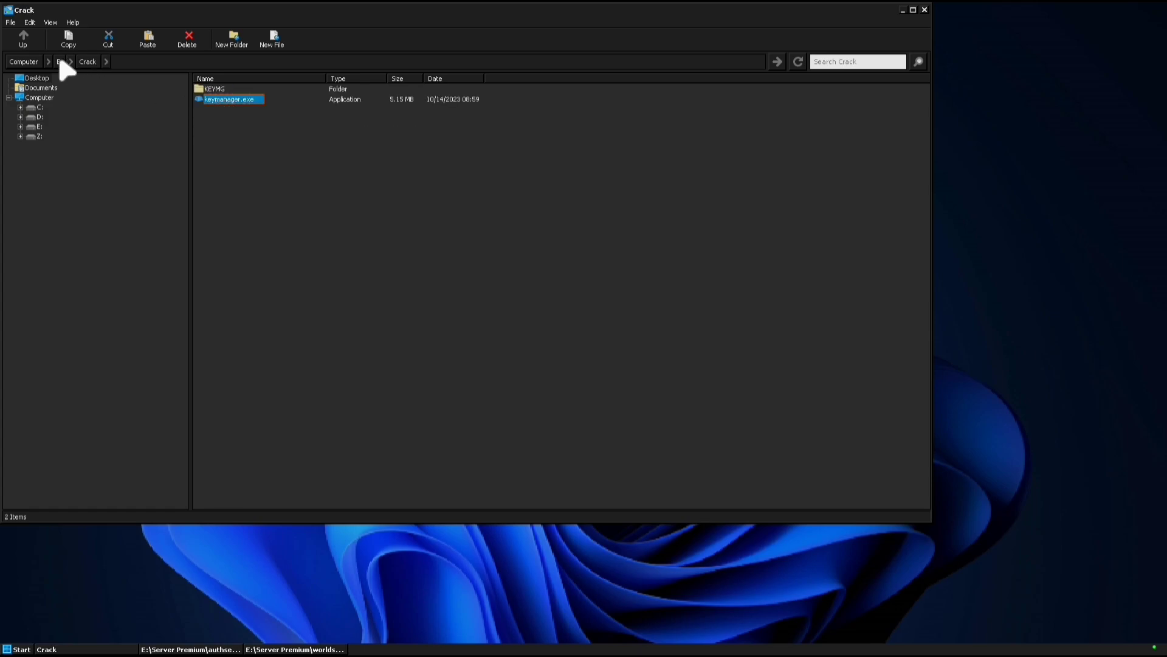
{"action": "left_click", "coordinate": [60, 62]}
{"action": "double_click", "coordinate": [212, 113]}
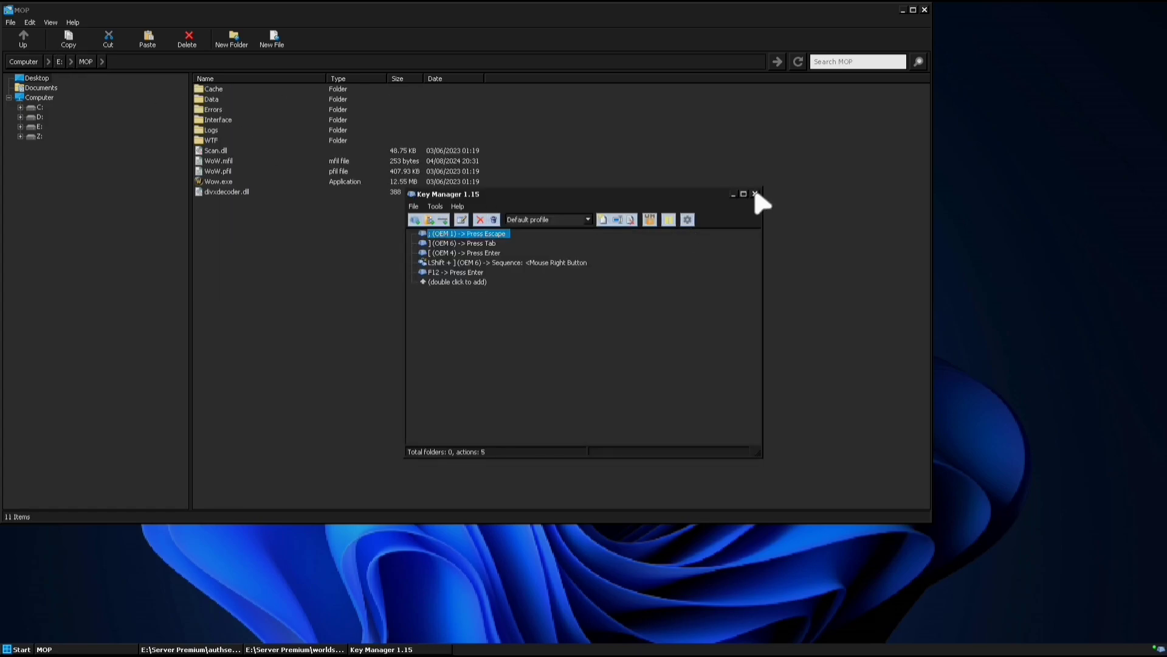
{"action": "left_click", "coordinate": [755, 194]}
{"action": "left_click", "coordinate": [295, 649]}
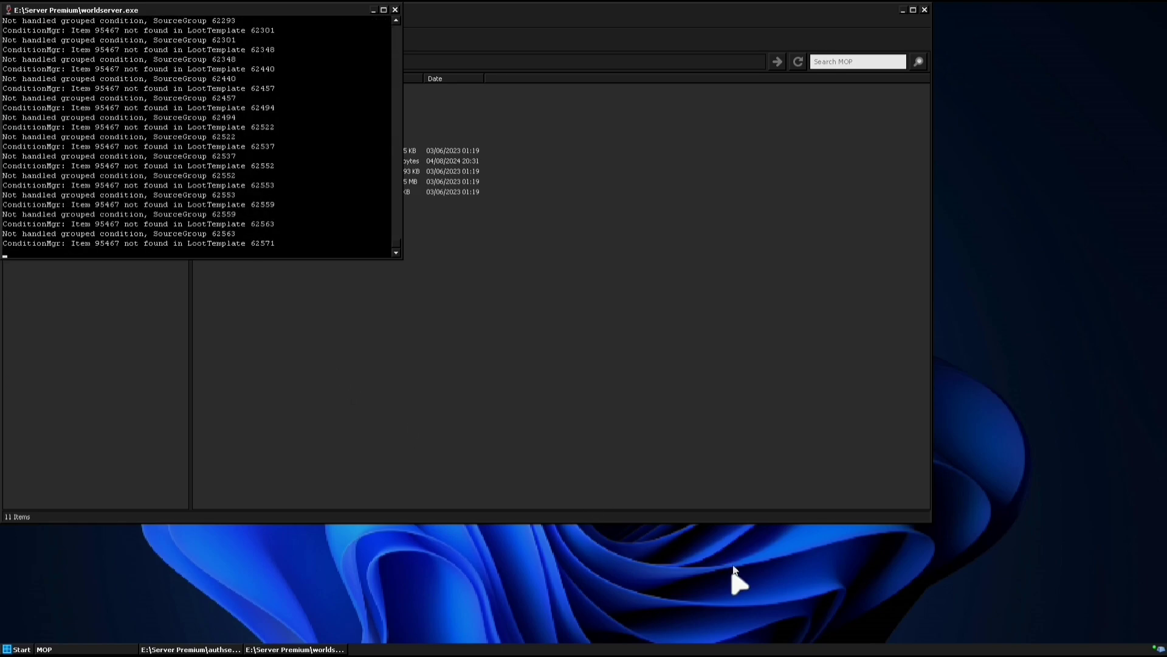
{"action": "left_click", "coordinate": [635, 637]}
{"action": "left_click", "coordinate": [350, 352]}
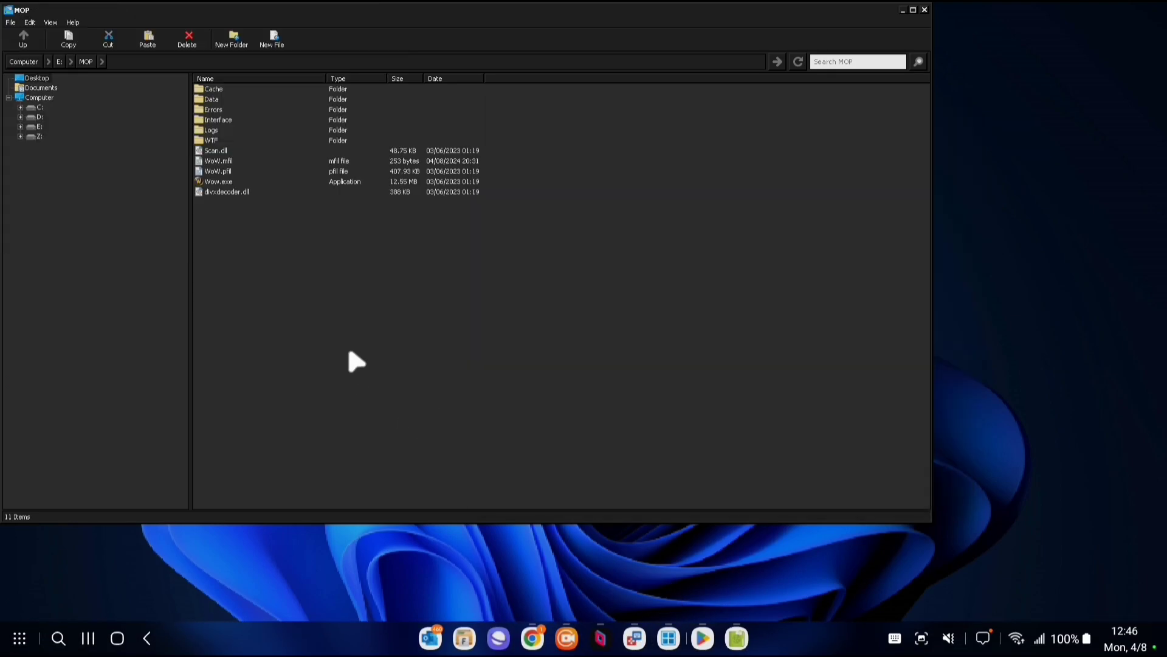
{"action": "left_click", "coordinate": [308, 647]}
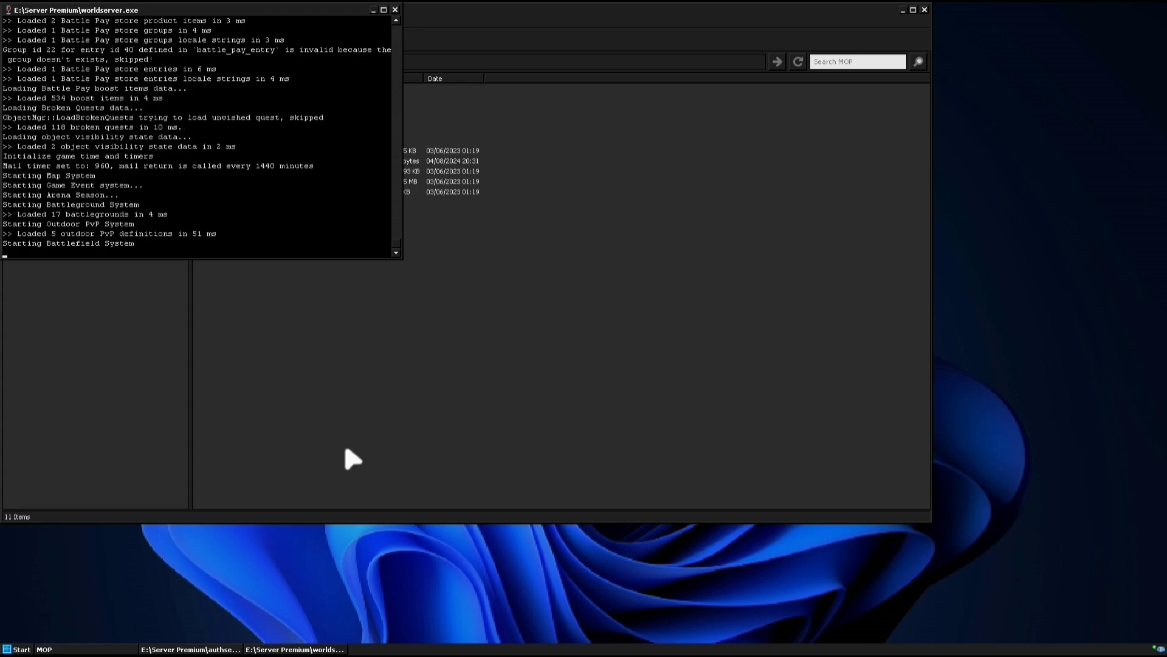
{"action": "left_click", "coordinate": [297, 316]}
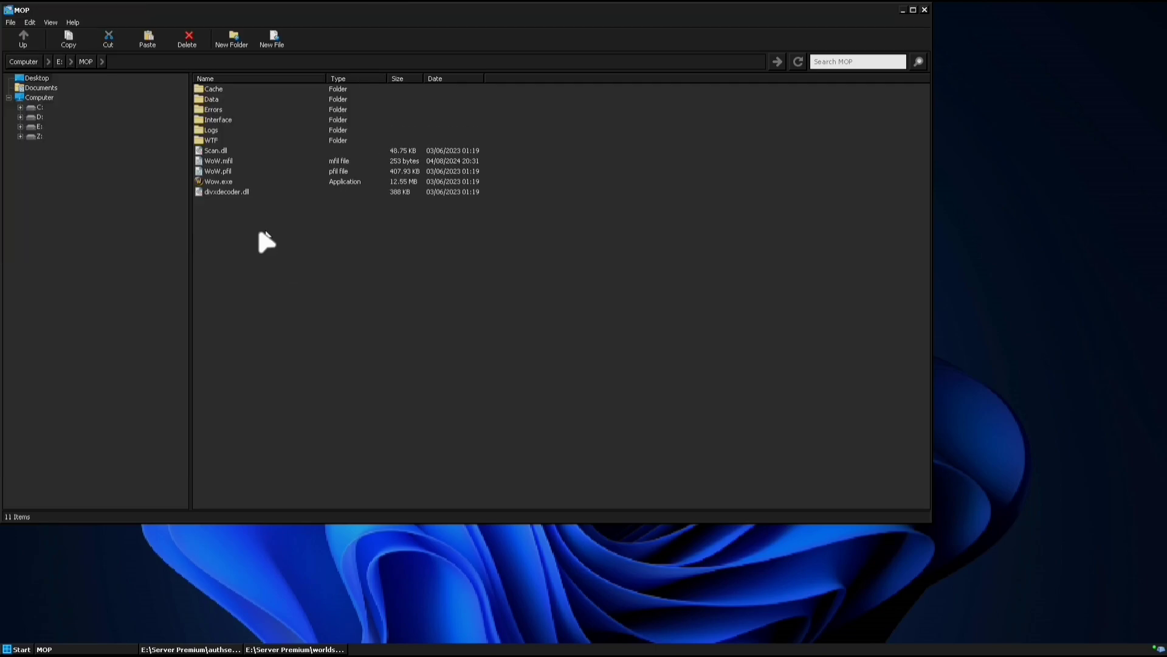
Confirm Config.wtf's realmlist is 127.0.0.1, then return to the MOP folder
{"action": "right_click", "coordinate": [210, 192]}
{"action": "left_click", "coordinate": [210, 141]}
{"action": "double_click", "coordinate": [210, 140]}
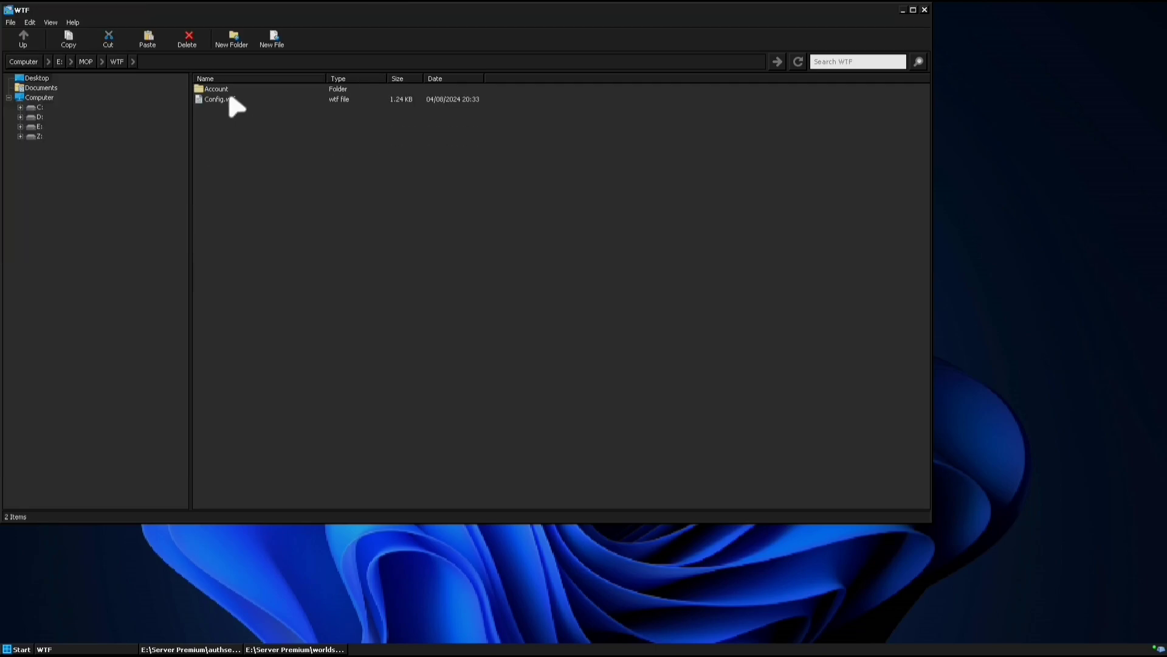
{"action": "right_click", "coordinate": [222, 99]}
{"action": "left_click", "coordinate": [244, 116]}
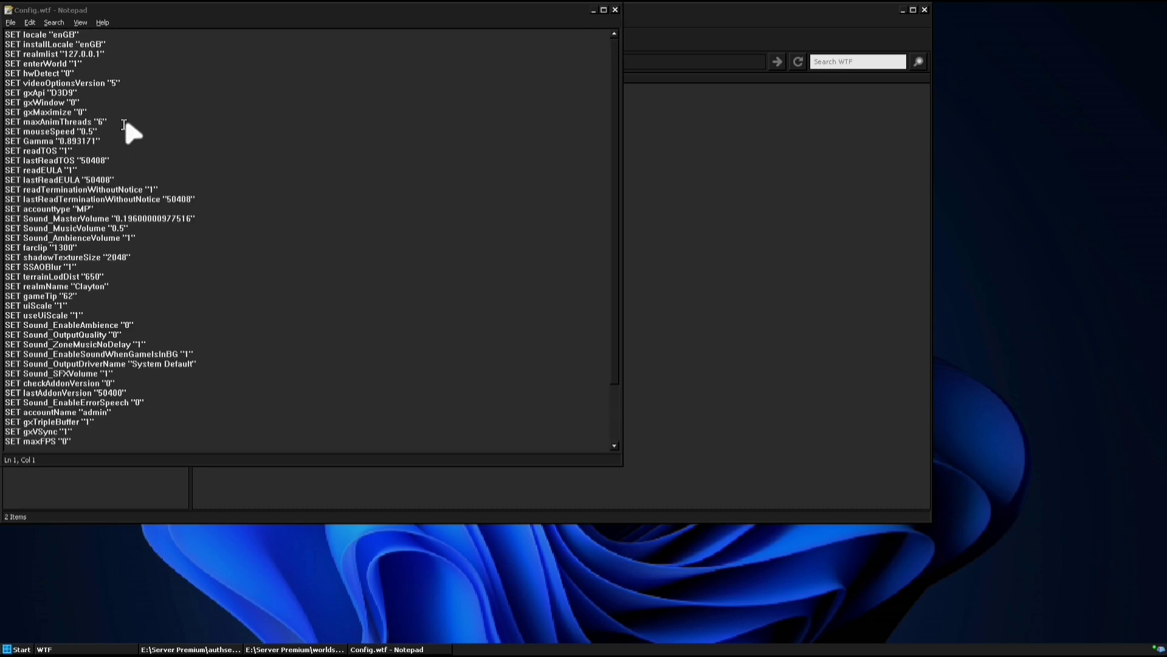
{"action": "mouse_move", "coordinate": [110, 54]}
{"action": "left_mouse_down"}
{"action": "mouse_move", "coordinate": [109, 70]}
{"action": "mouse_move", "coordinate": [73, 52]}
{"action": "mouse_move", "coordinate": [110, 73]}
{"action": "mouse_move", "coordinate": [24, 58]}
{"action": "mouse_move", "coordinate": [119, 54]}
{"action": "left_mouse_up"}
{"action": "right_click", "coordinate": [389, 650]}
{"action": "left_click", "coordinate": [425, 645]}
{"action": "left_click", "coordinate": [88, 62]}
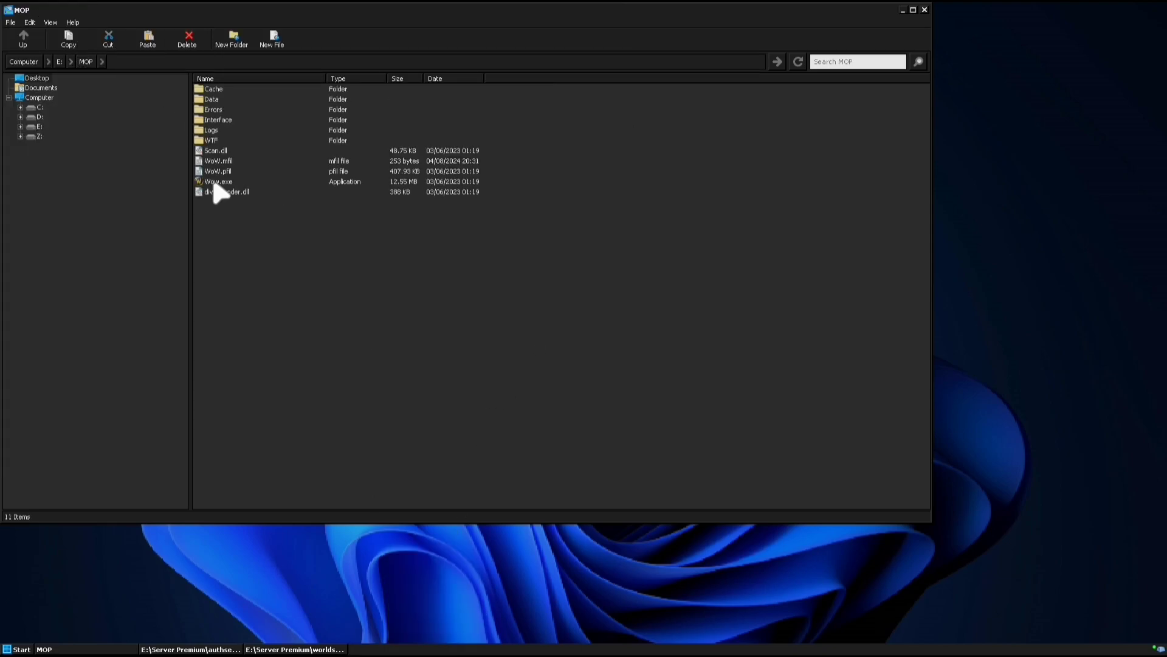
Launch Wow.exe, log in with the account password, and enter the world
{"action": "right_click", "coordinate": [213, 182]}
{"action": "left_click", "coordinate": [244, 188]}
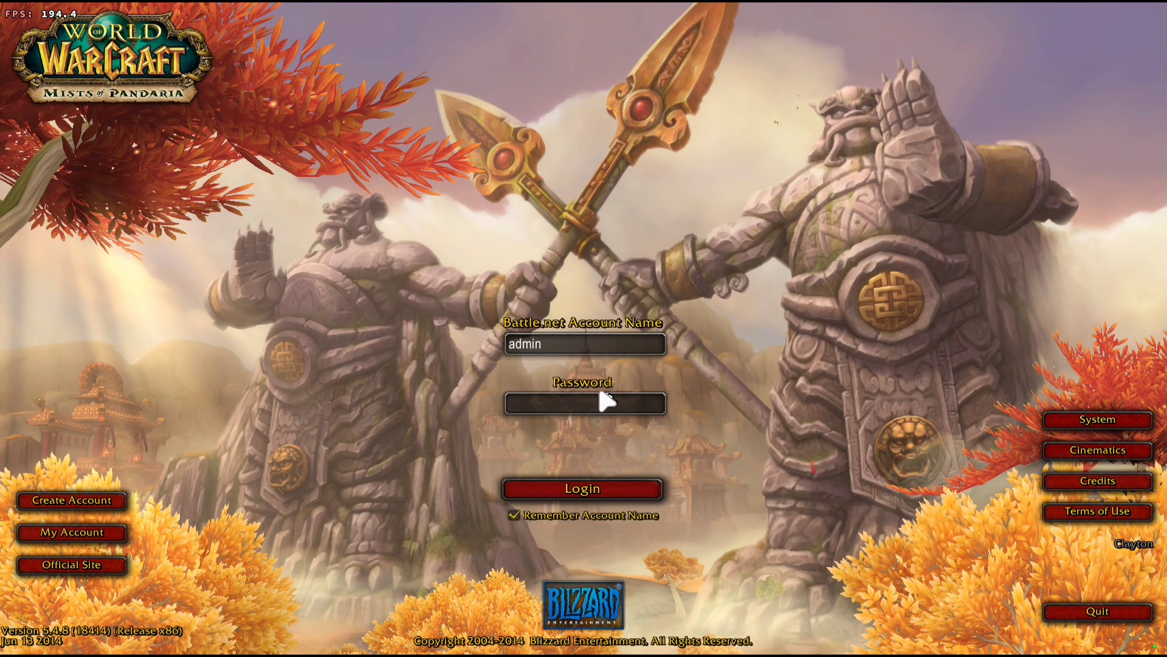
{"action": "type", "text": "admin"}
{"action": "key", "text": "Return"}
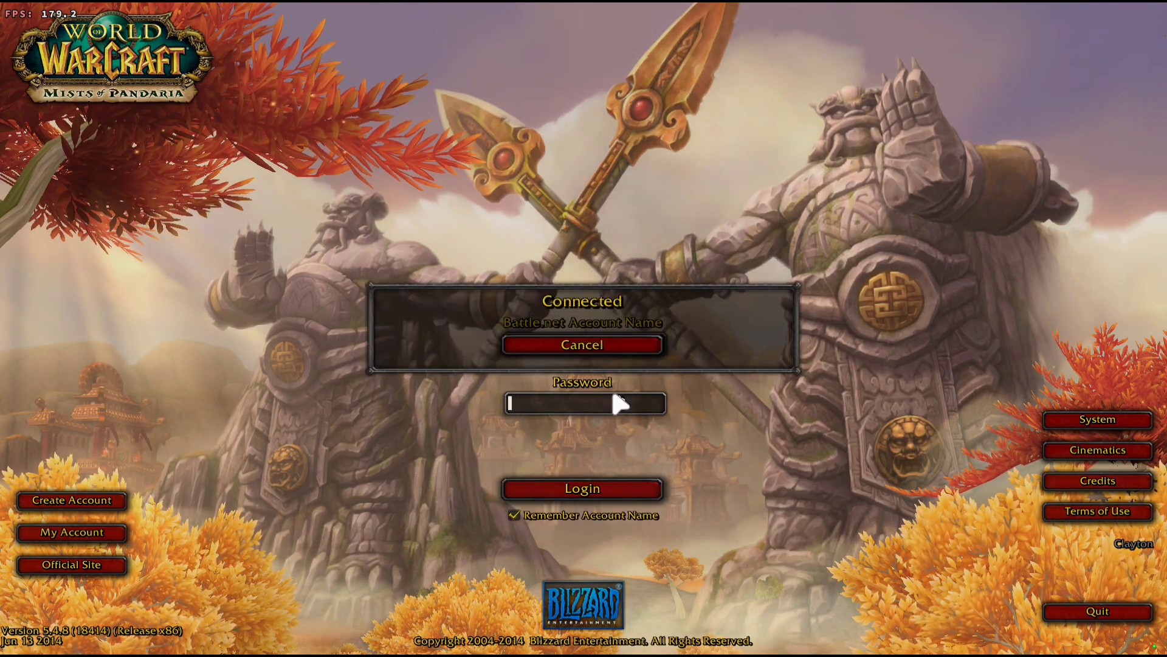
{"action": "key", "text": "Return"}
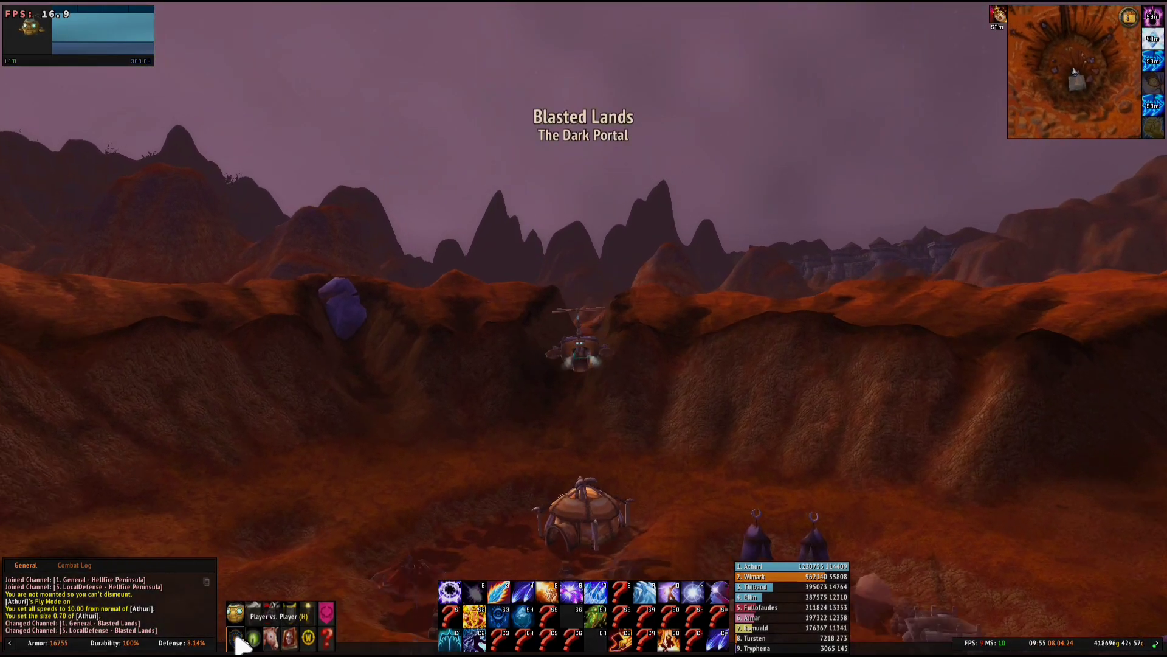
Queue for Random Battlegrounds, enter Temple of Kotmogu, and open the System graphics settings
{"action": "left_click", "coordinate": [237, 639]}
{"action": "left_click", "coordinate": [198, 320]}
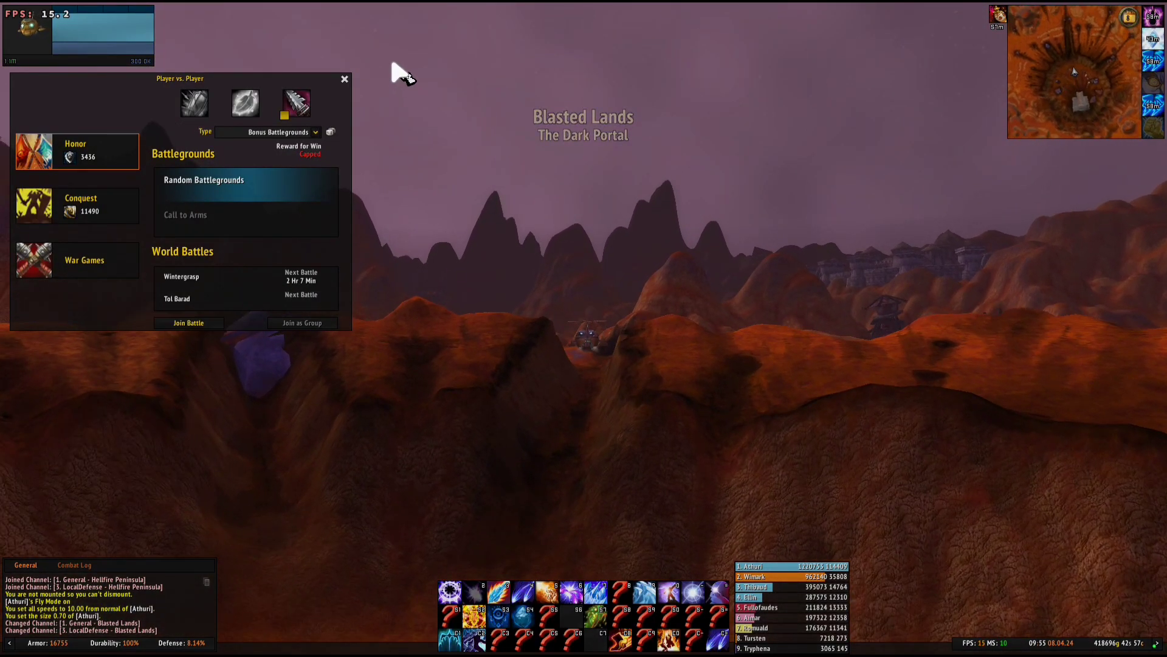
{"action": "left_click", "coordinate": [347, 78]}
{"action": "left_click_drag", "start_coordinate": [638, 360], "coordinate": [597, 365]}
{"action": "key", "text": "w"}
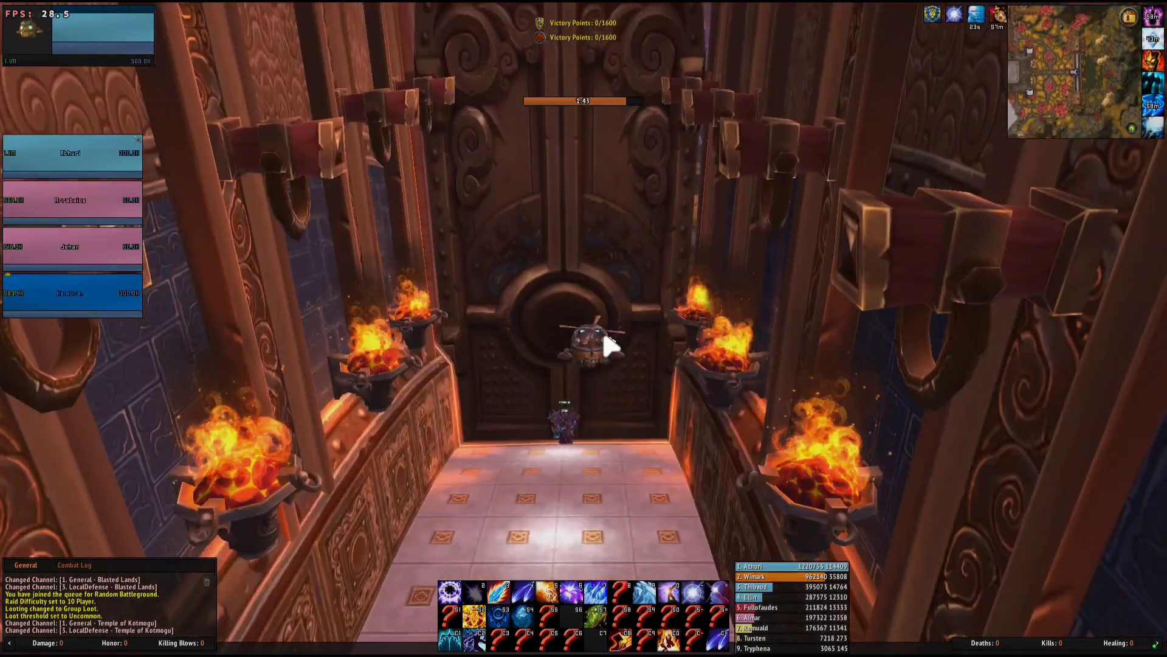
{"action": "key", "text": "Escape"}
{"action": "left_click", "coordinate": [606, 310]}
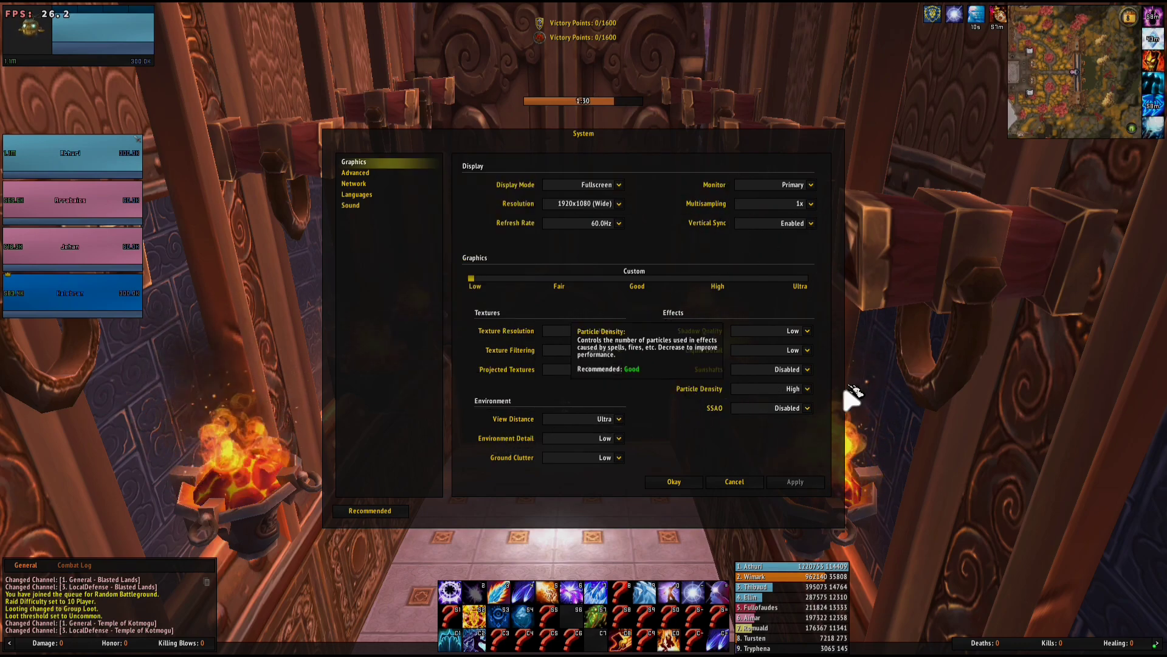
Check the advanced graphics options, close System settings, and wait for the countdown
{"action": "left_click", "coordinate": [377, 173]}
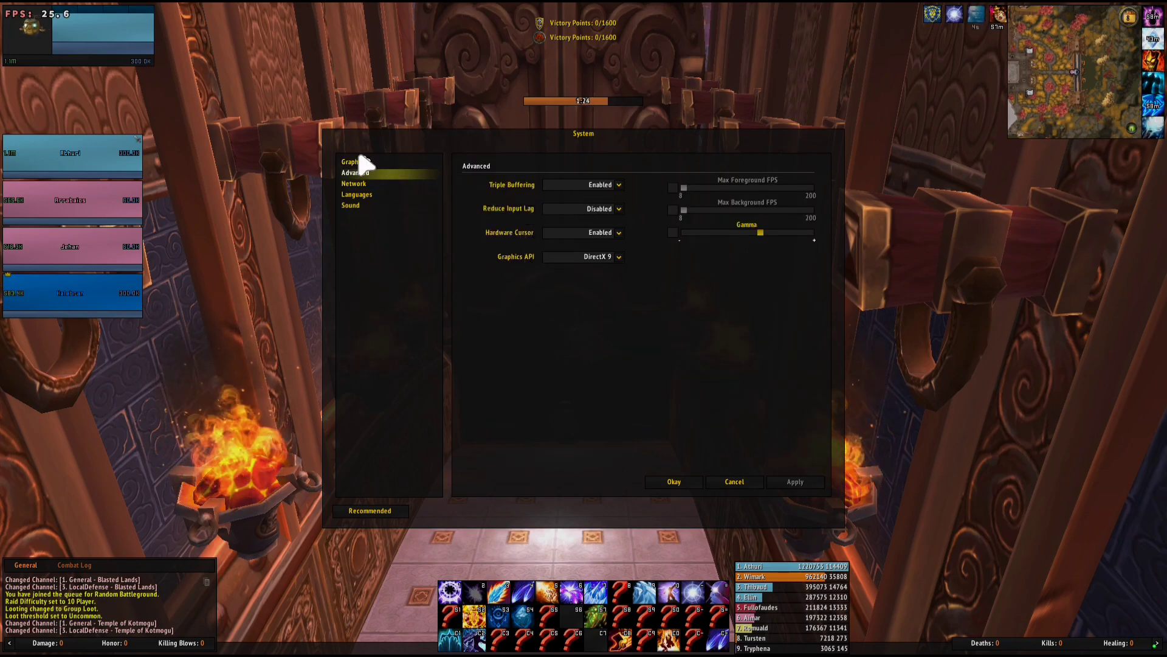
{"action": "key", "text": "Escape"}
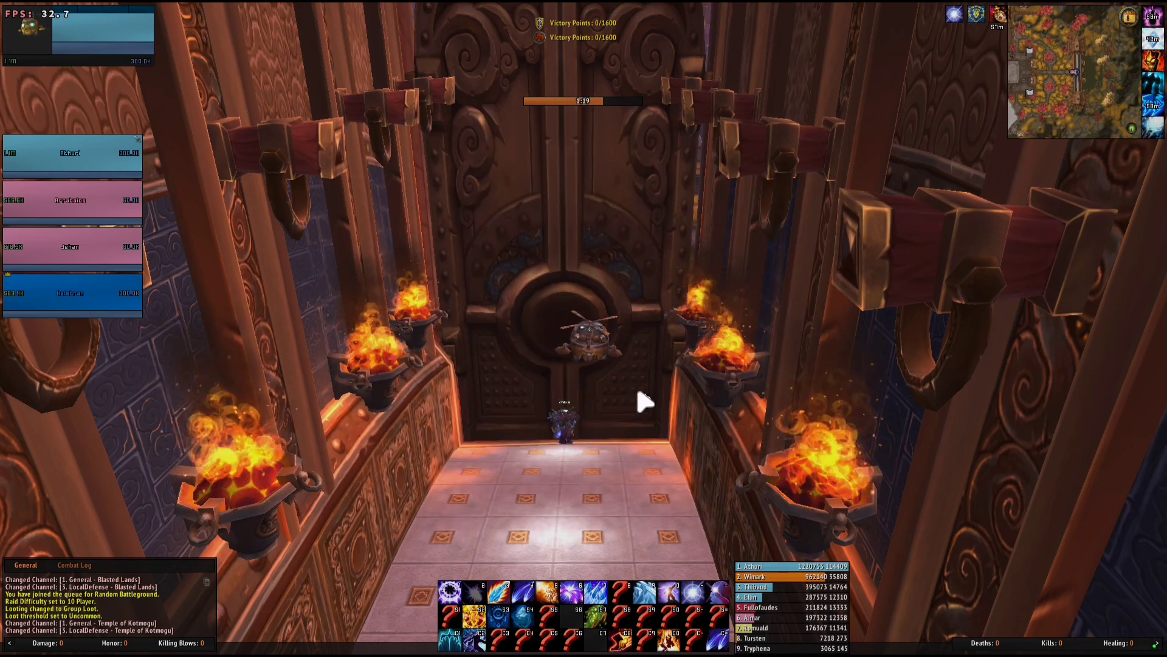
{"action": "left_click", "coordinate": [1061, 637]}
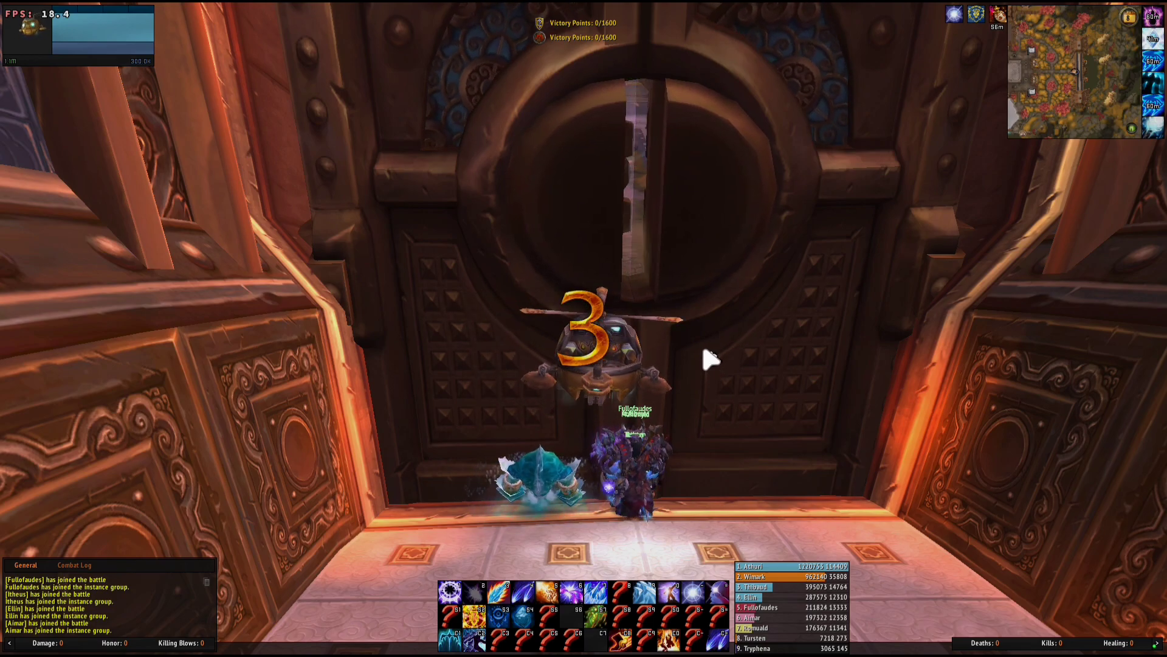
Fly the gyrocopter through the opened gate toward the statues and planter
{"action": "key", "text": "d"}
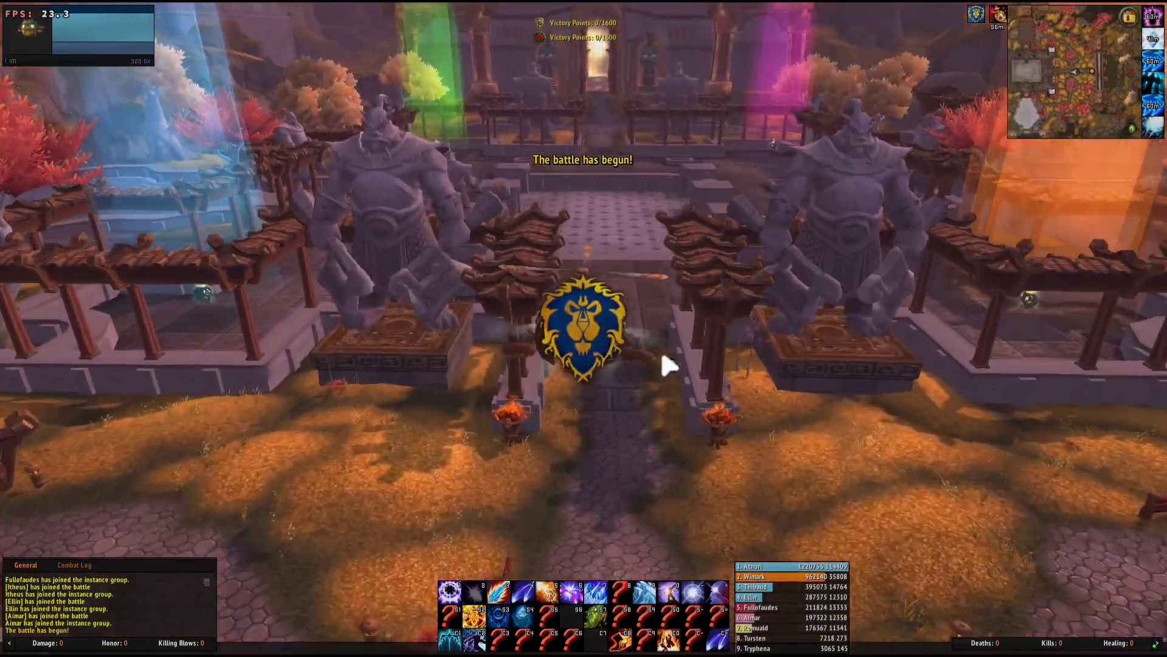
{"action": "key", "text": "w"}
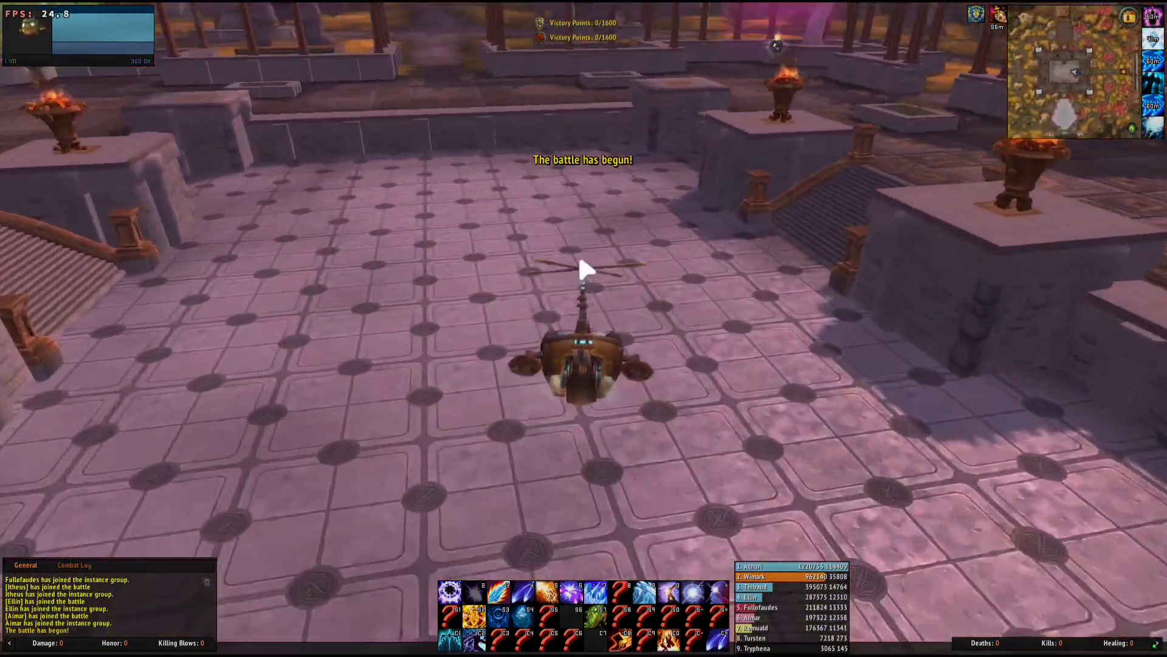
{"action": "key", "text": "d"}
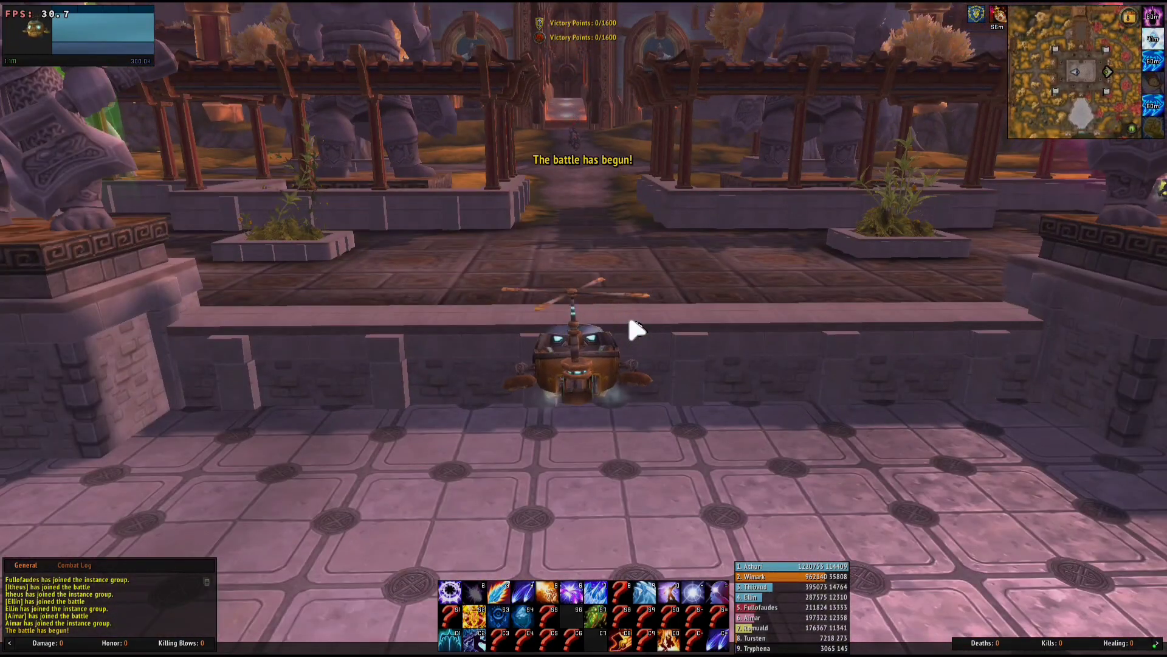
{"action": "key", "text": "d"}
{"action": "key", "text": "a"}
{"action": "key", "text": "s"}
{"action": "key", "text": "d"}
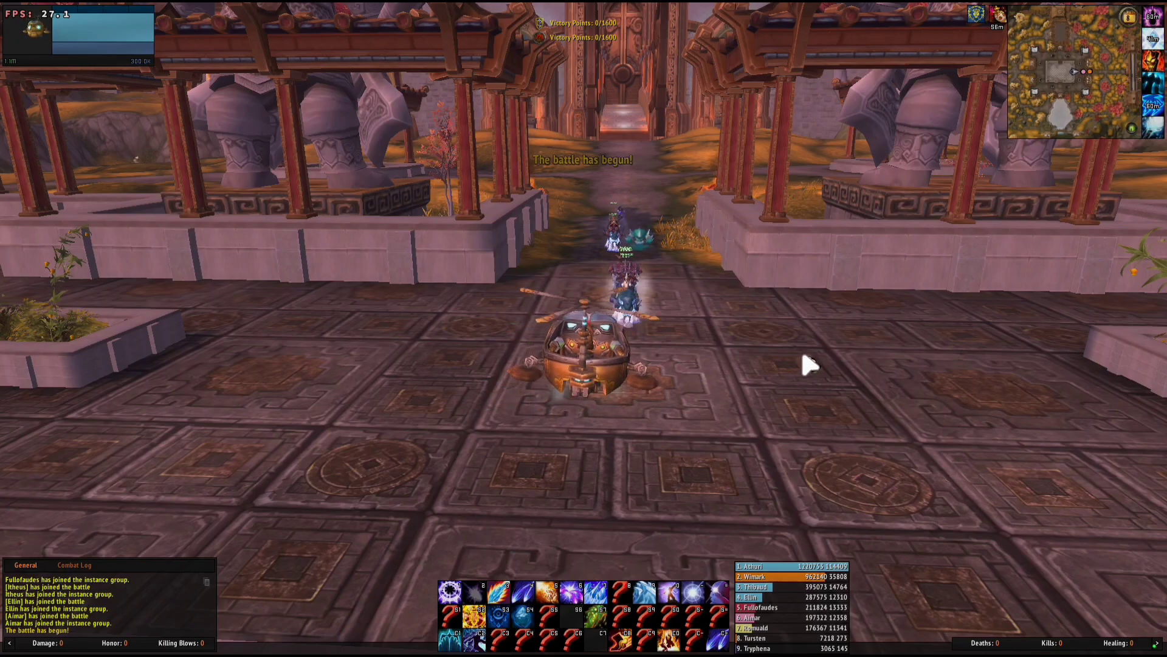
{"action": "key", "text": "a"}
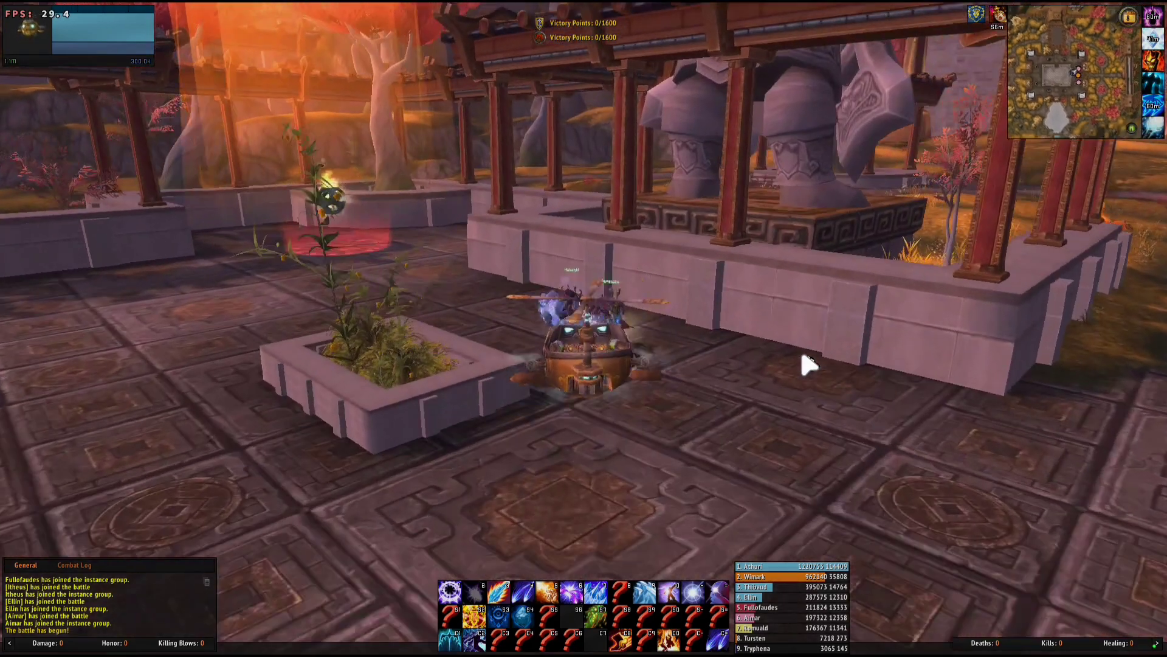
{"action": "key", "text": "w"}
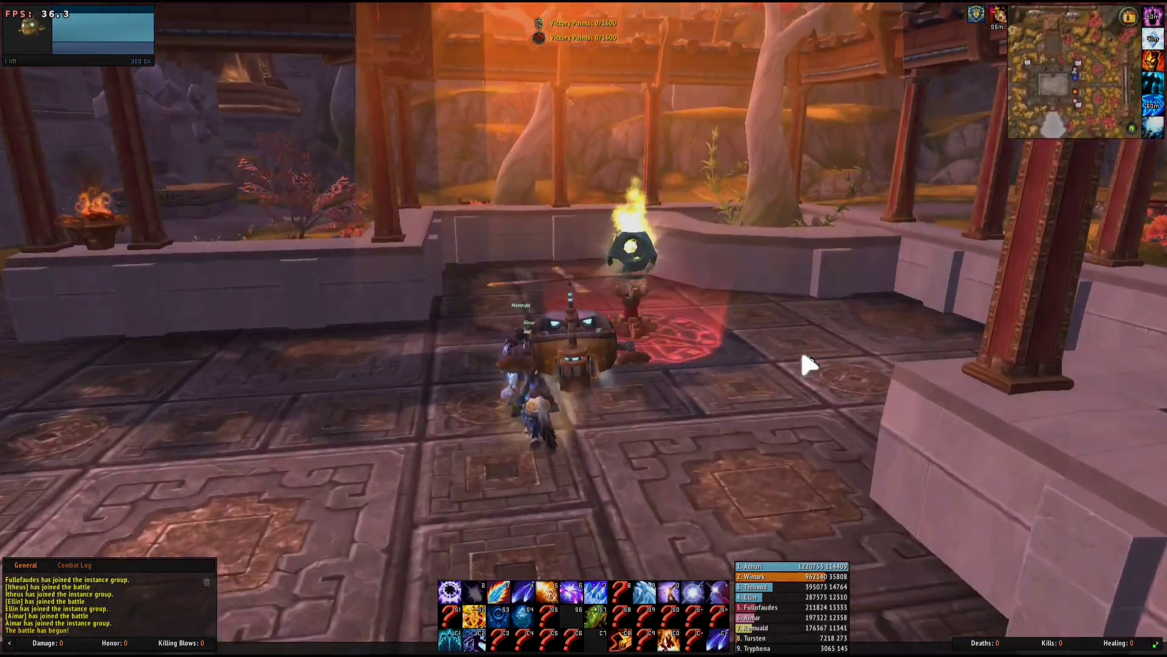
Steer around the statue courtyard and orb pillars into the central courtyard
{"action": "key", "text": "a"}
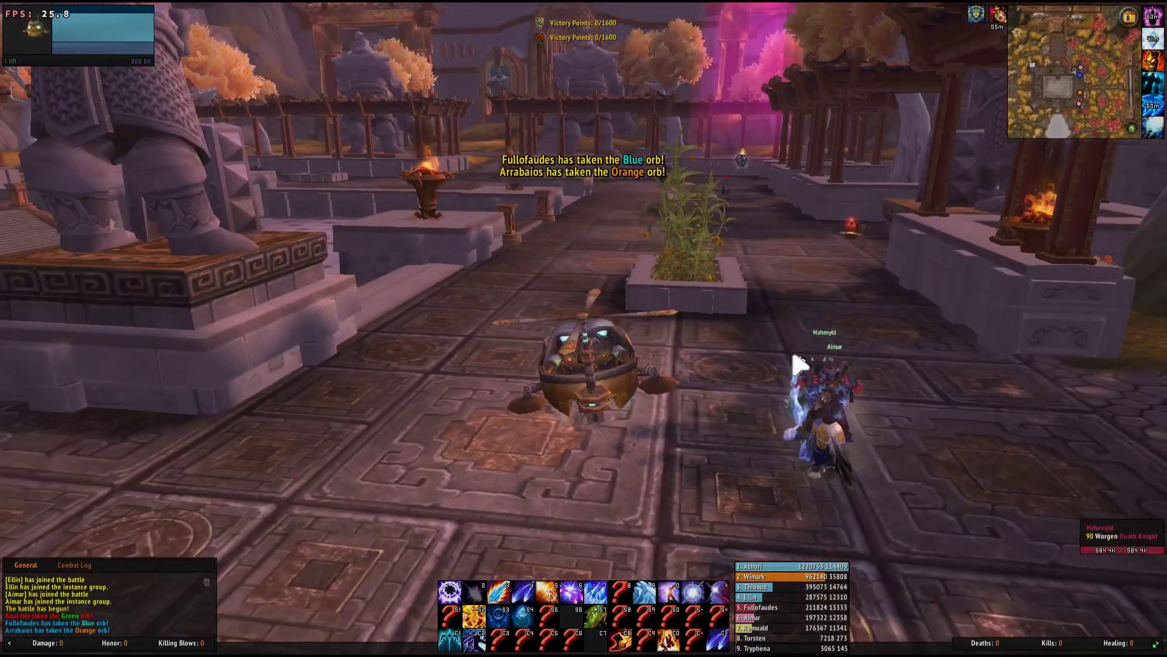
{"action": "key", "text": "a"}
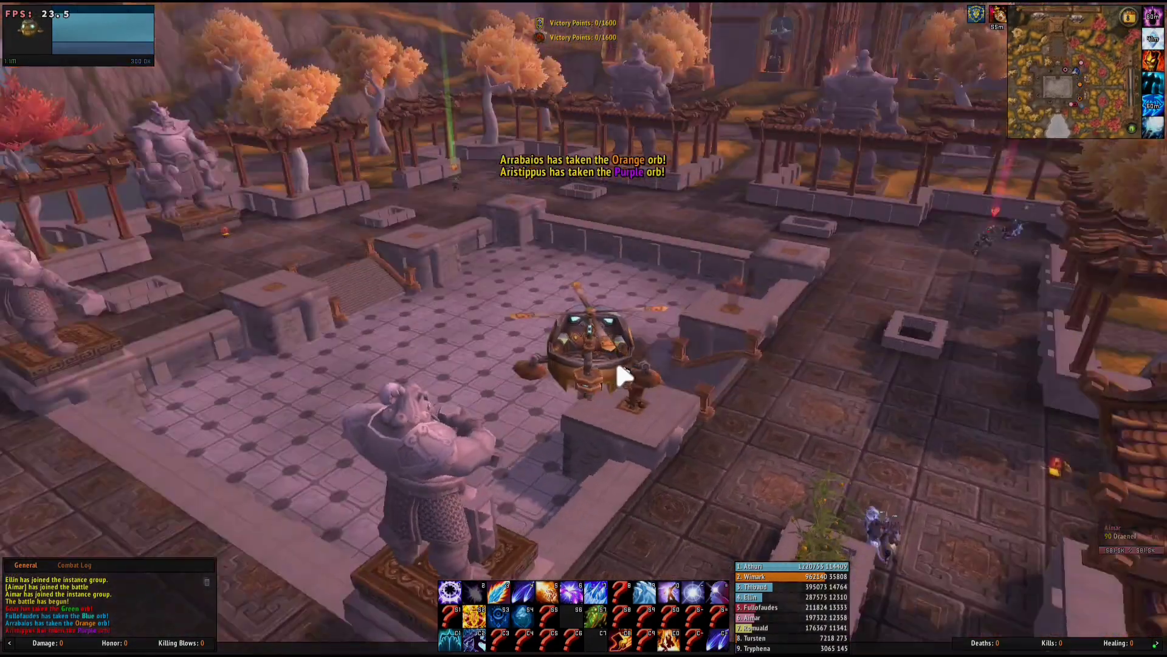
{"action": "key", "text": "a"}
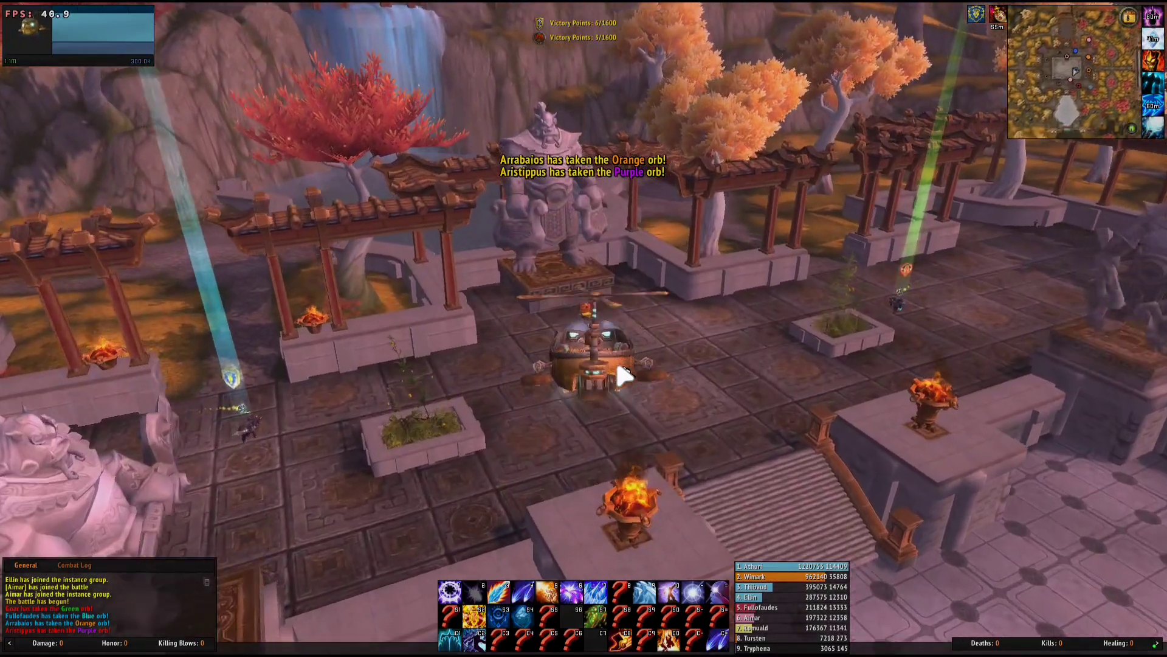
{"action": "key", "text": "a"}
{"action": "key", "text": "w"}
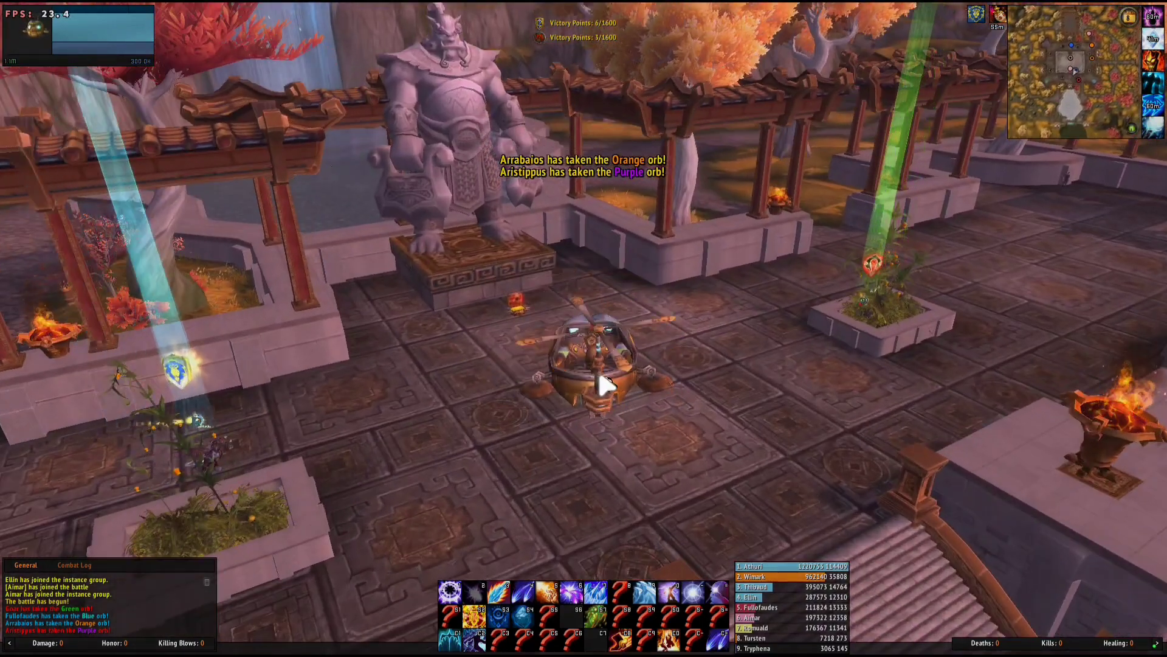
{"action": "key", "text": "s"}
{"action": "key", "text": "a"}
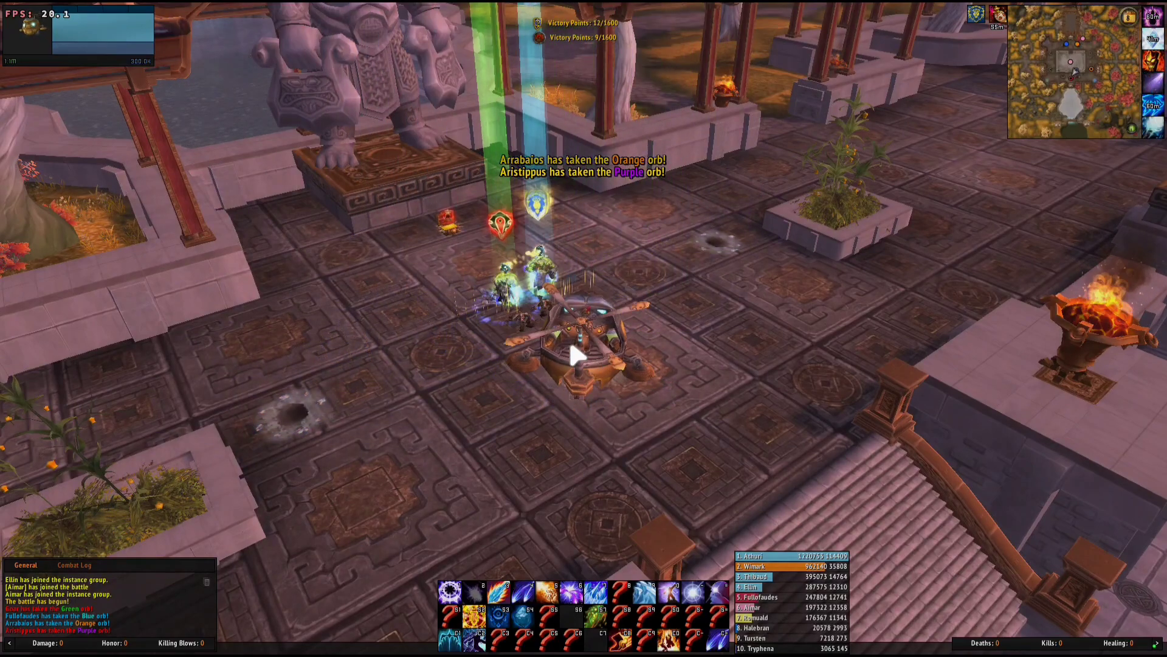
{"action": "key", "text": "a"}
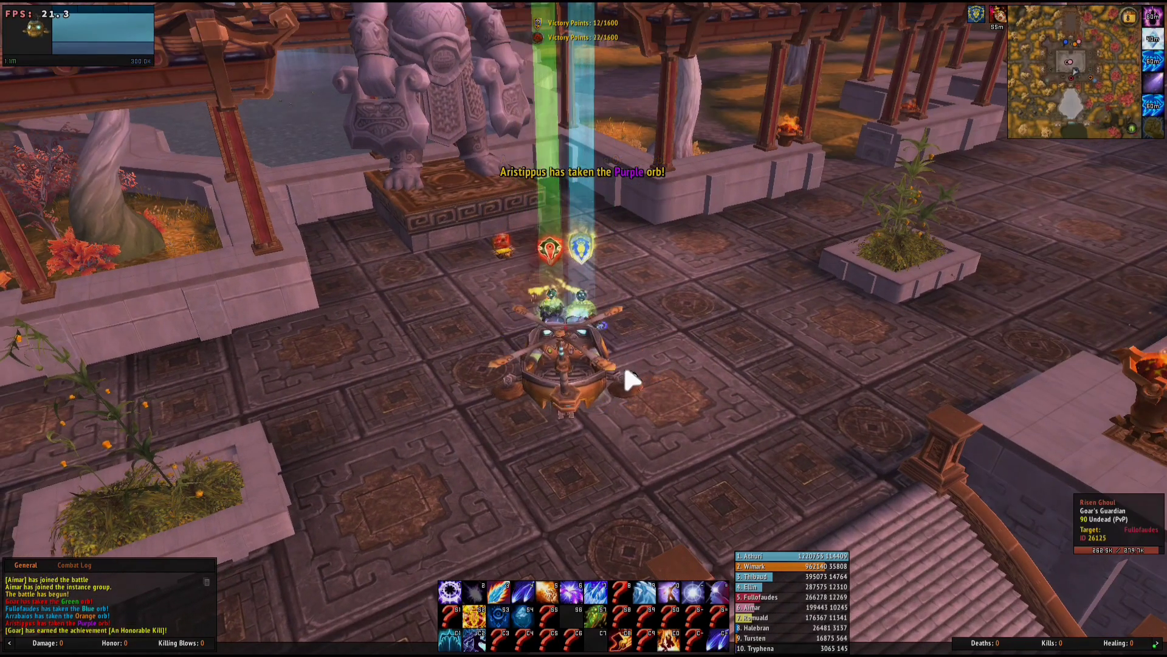
{"action": "key", "text": "d"}
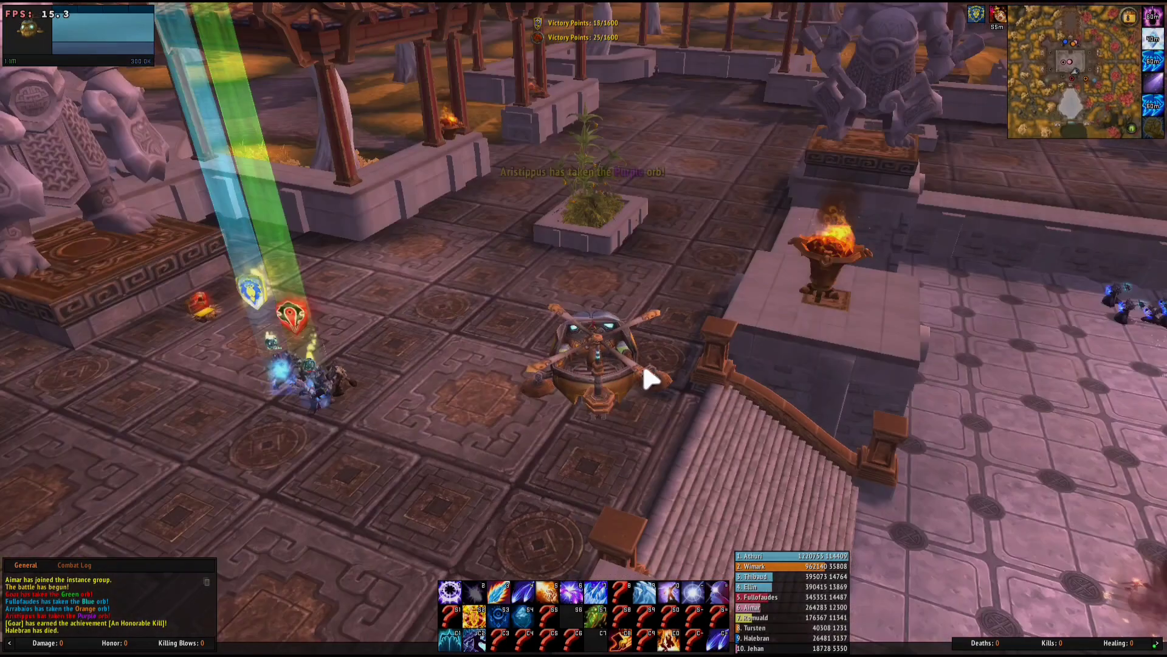
Dive into the enemy mages by the stairs, blasting them with Arcane Explosion
{"action": "scroll", "coordinate": [652, 378], "scroll_direction": "up", "scroll_amount": 5}
{"action": "scroll", "coordinate": [652, 378], "scroll_direction": "down", "scroll_amount": 5}
{"action": "key", "text": "d"}
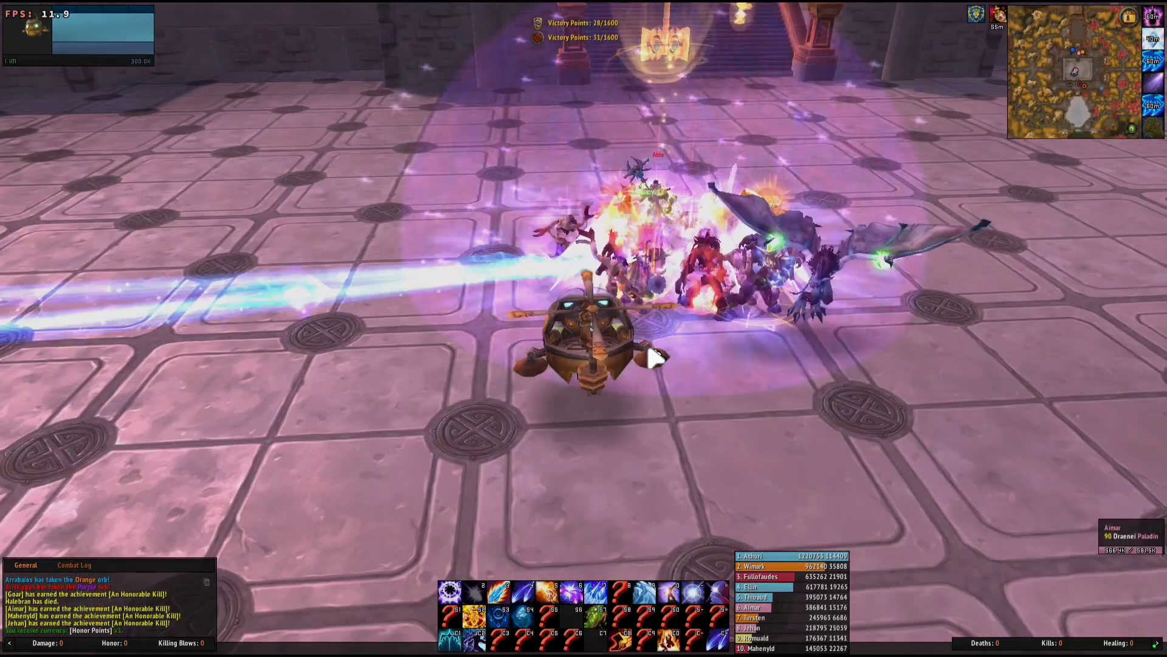
{"action": "key", "text": "a"}
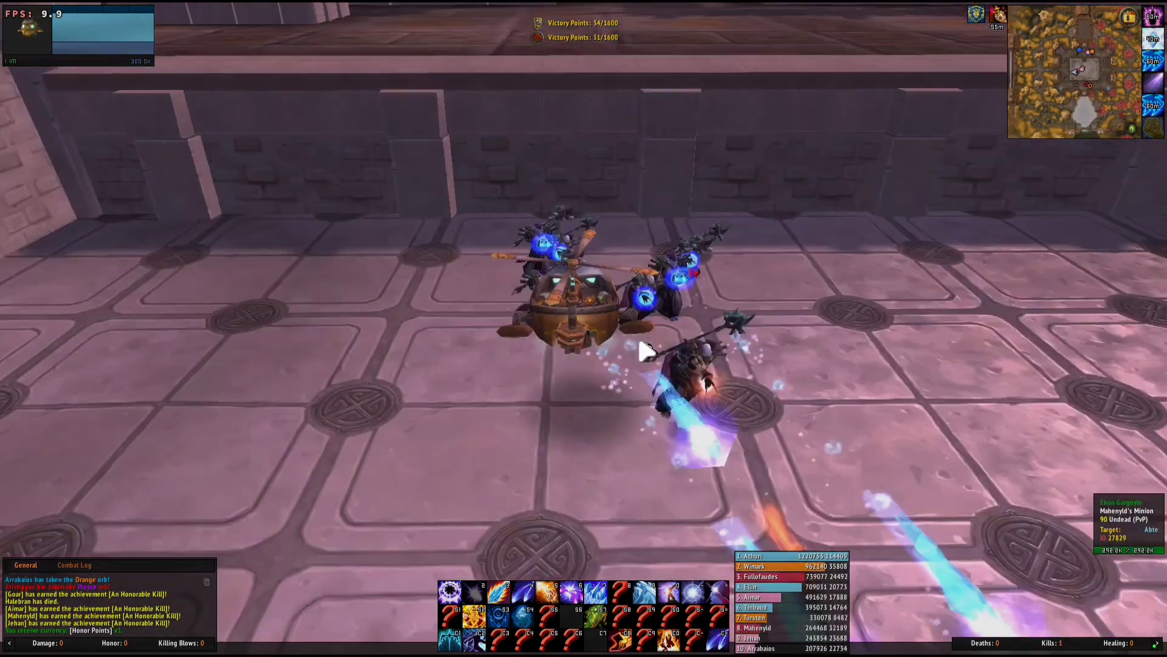
{"action": "key", "text": "2"}
{"action": "key", "text": "2"}
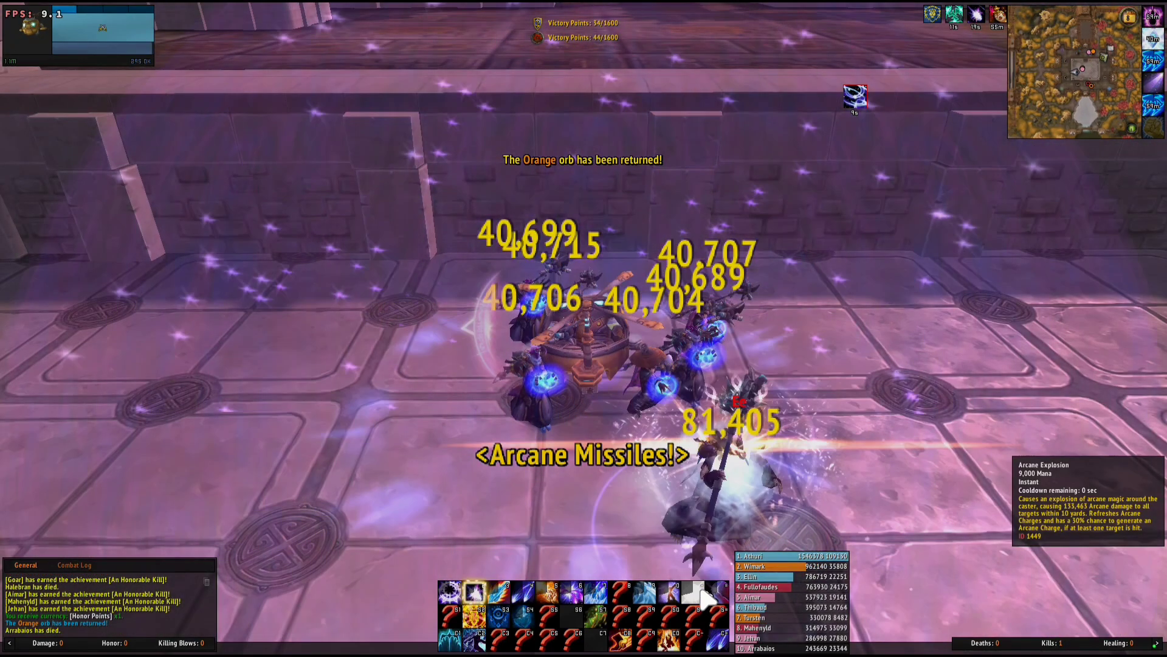
{"action": "key", "text": "d"}
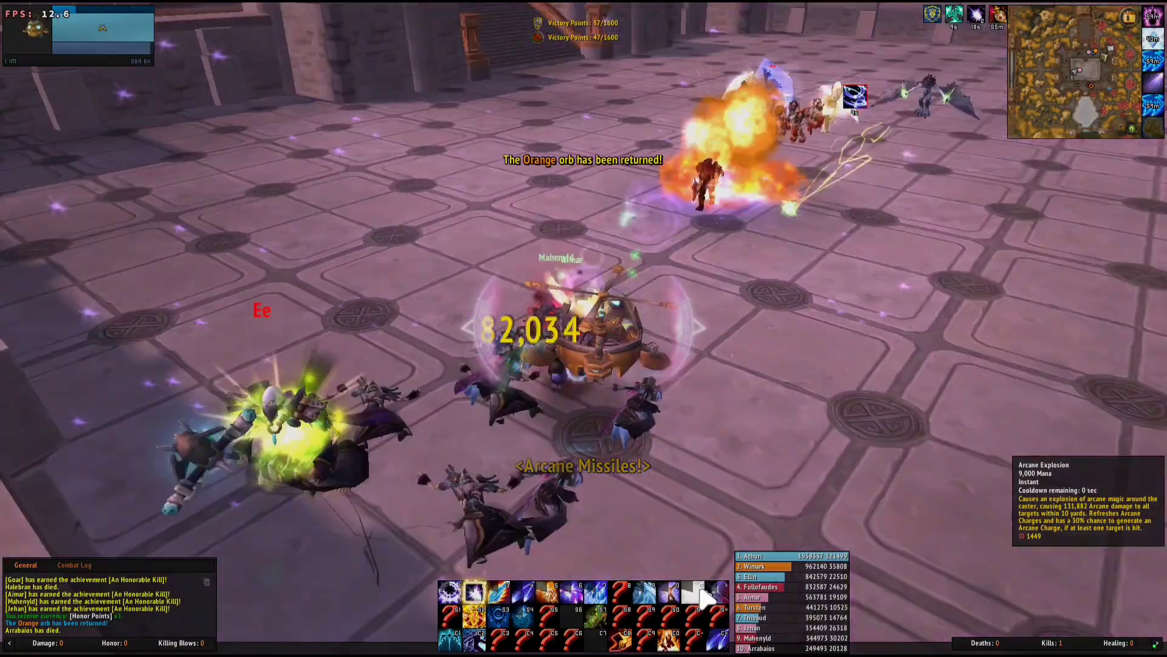
{"action": "key", "text": "2"}
{"action": "key", "text": "d"}
{"action": "key", "text": "2"}
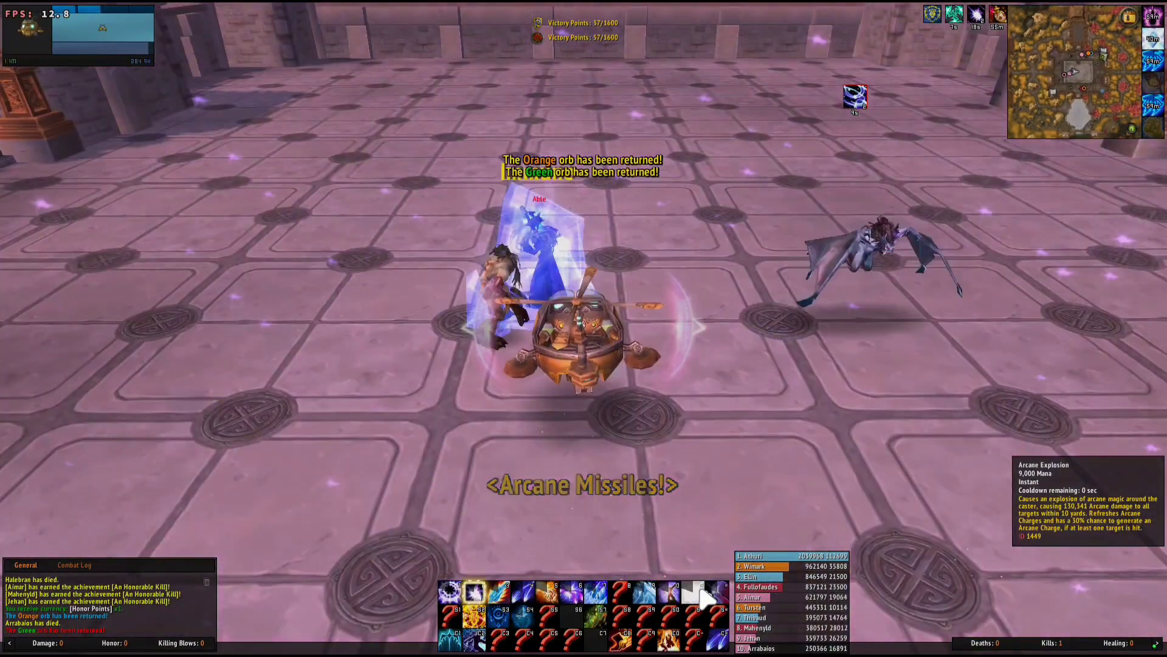
{"action": "key", "text": "2"}
{"action": "key", "text": "w"}
{"action": "key", "text": "w"}
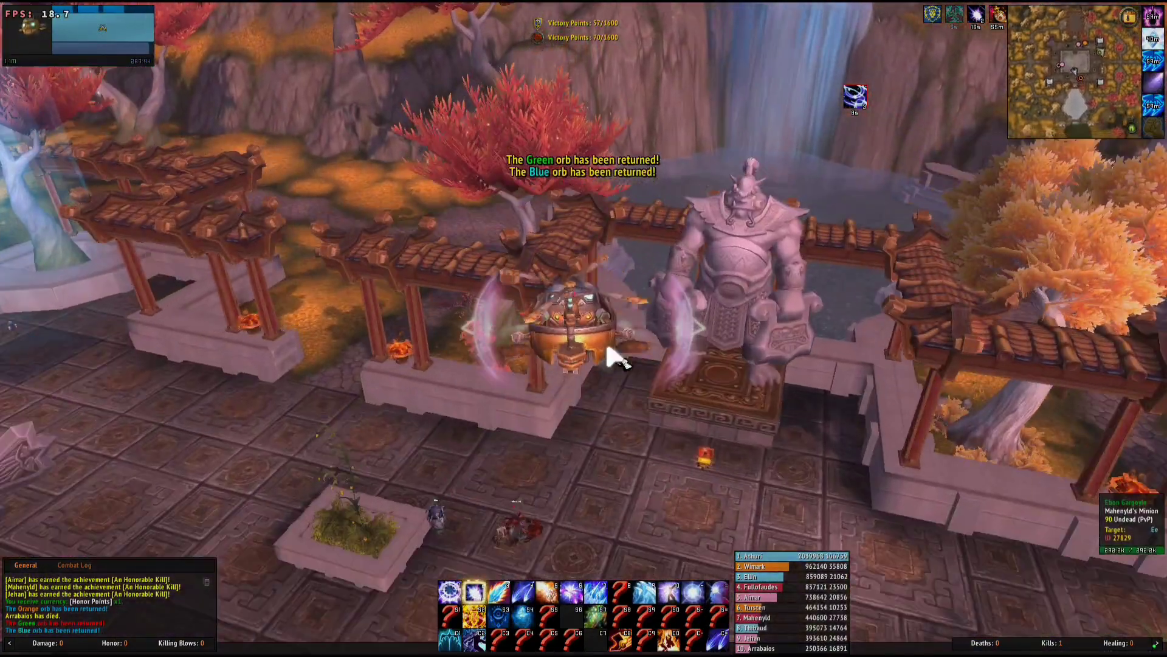
Hit the enemy group at the statue with Cone of Cold, then repeated Arcane Explosions
{"action": "key", "text": "a"}
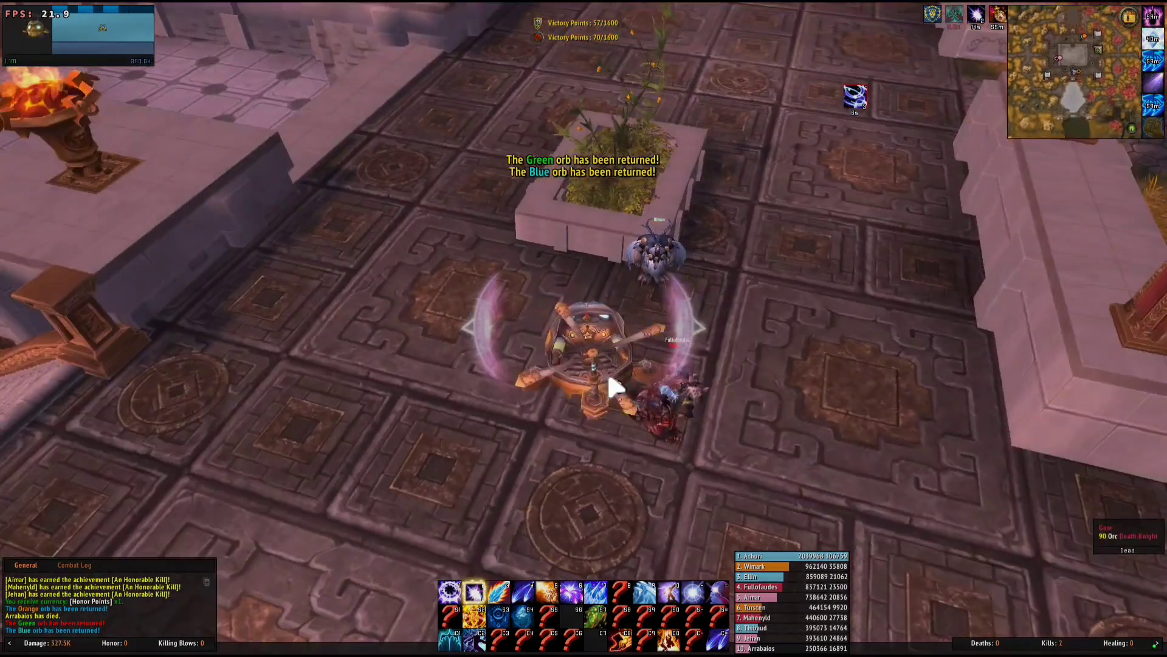
{"action": "key", "text": "a"}
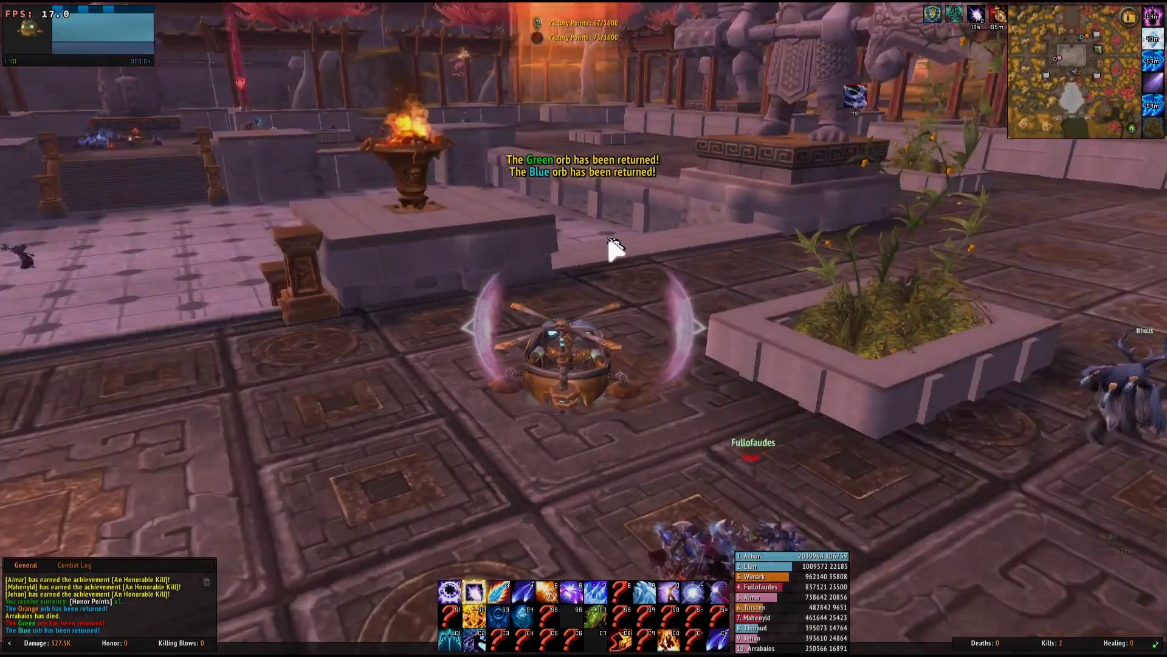
{"action": "key", "text": "a"}
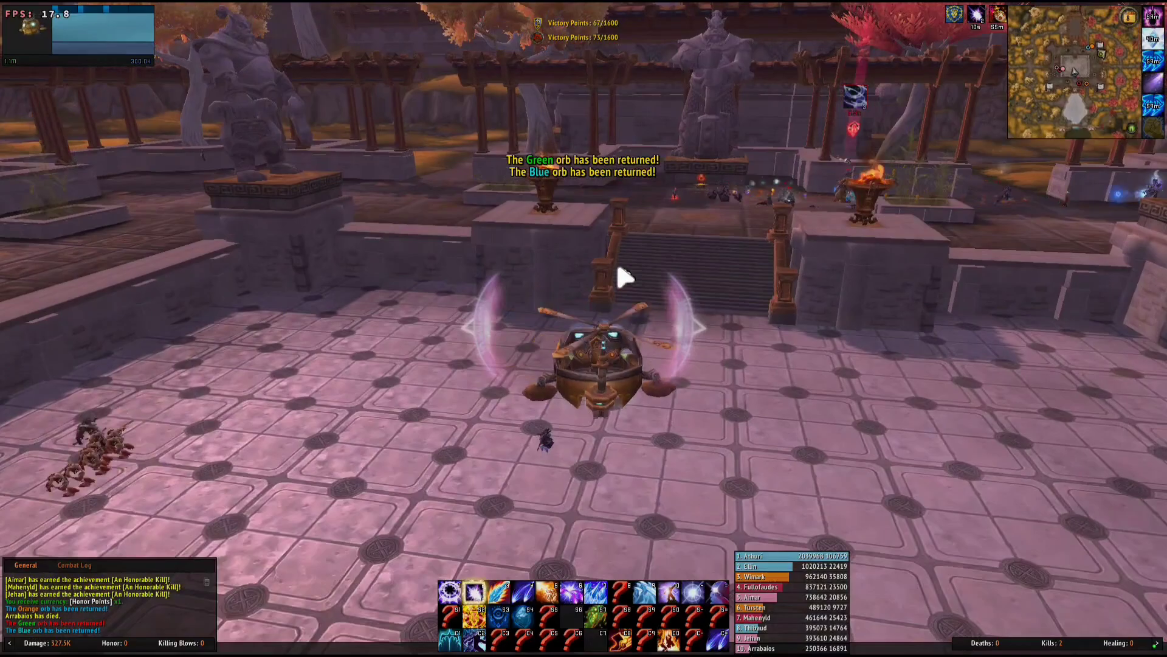
{"action": "key", "text": "d"}
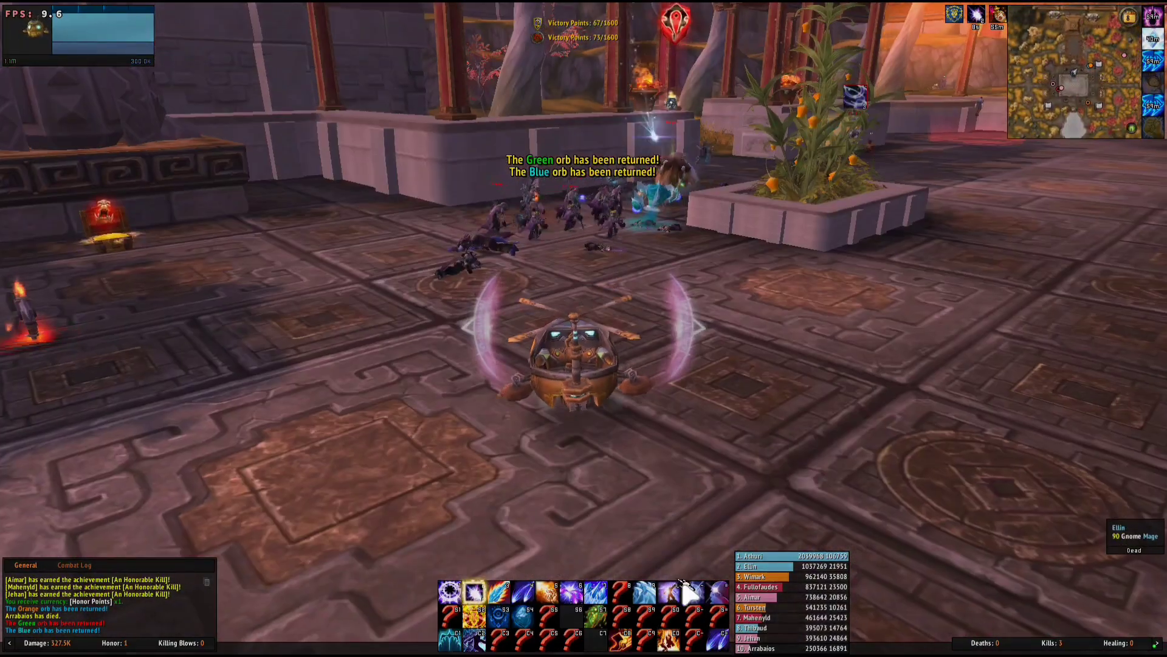
{"action": "left_click", "coordinate": [649, 589]}
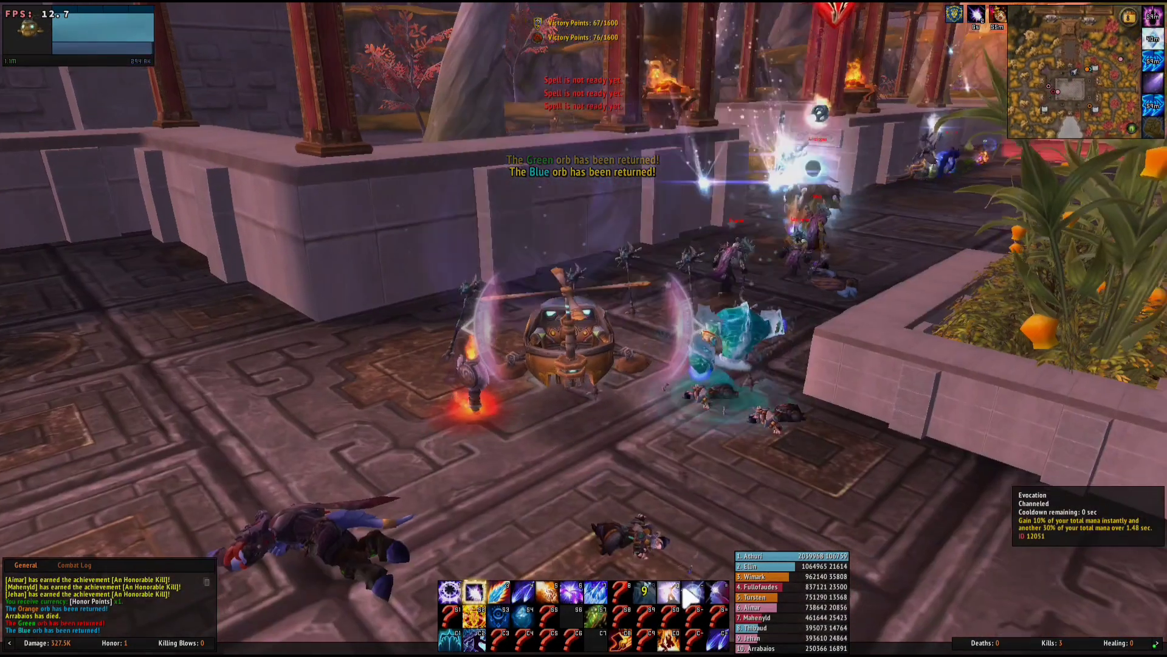
{"action": "key", "text": "w"}
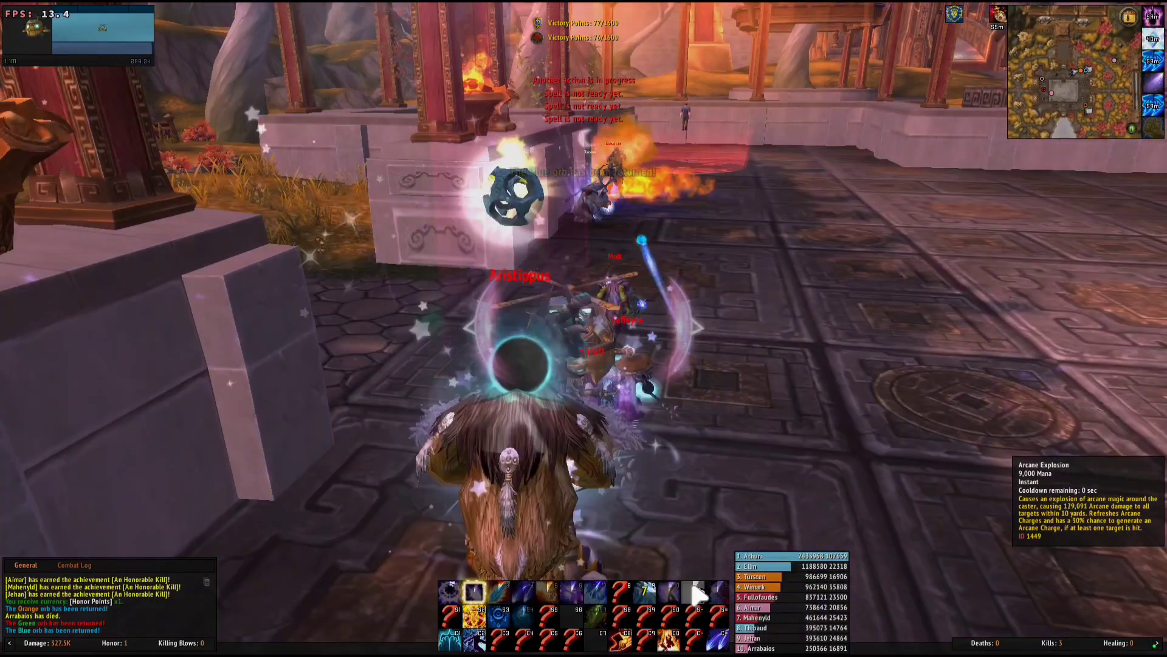
{"action": "left_click", "coordinate": [698, 593]}
{"action": "left_click", "coordinate": [698, 592]}
{"action": "left_click", "coordinate": [698, 593]}
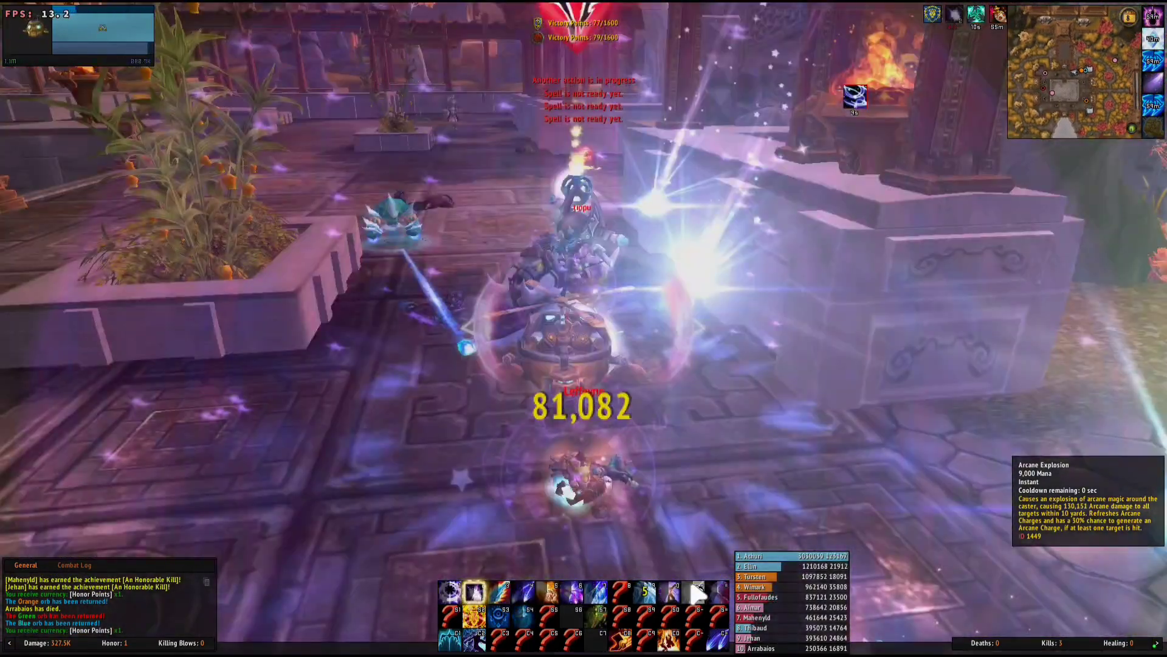
{"action": "left_click", "coordinate": [698, 593]}
{"action": "left_click", "coordinate": [698, 593]}
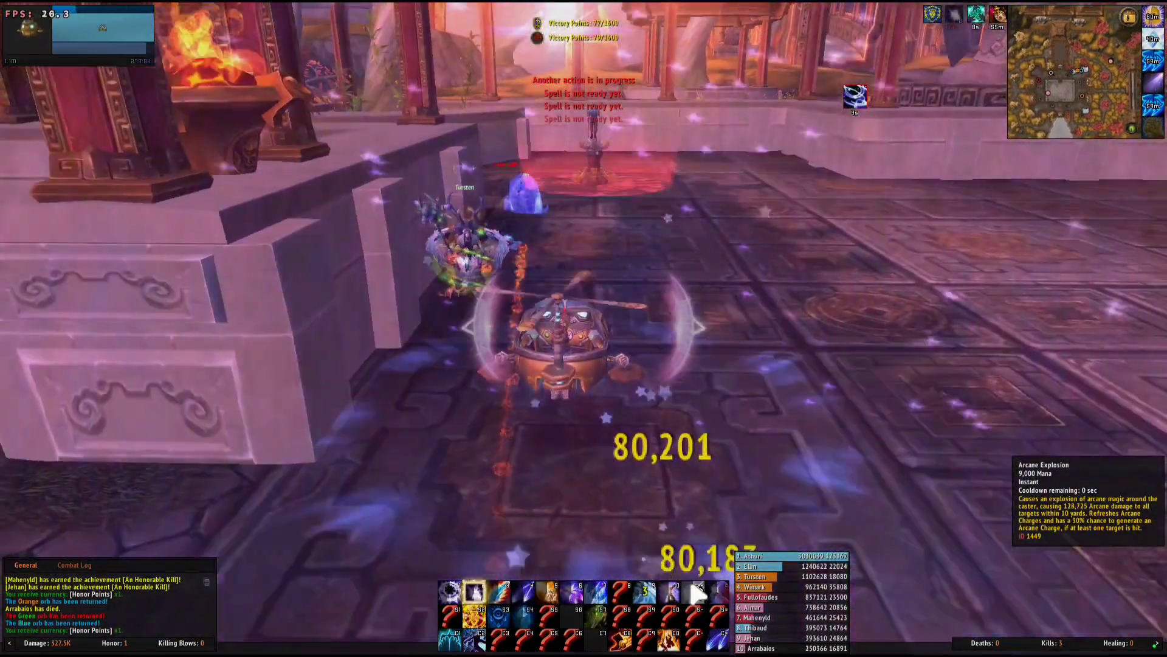
{"action": "left_click", "coordinate": [698, 593]}
{"action": "left_click", "coordinate": [697, 593]}
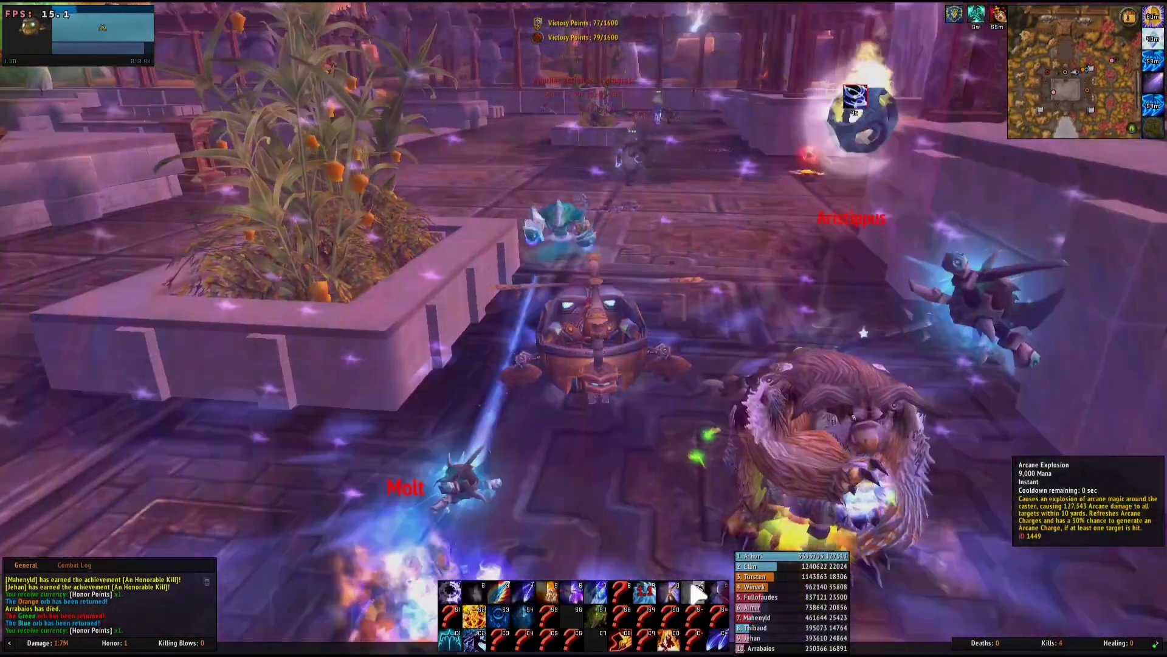
{"action": "left_click", "coordinate": [698, 593]}
{"action": "left_click", "coordinate": [698, 593]}
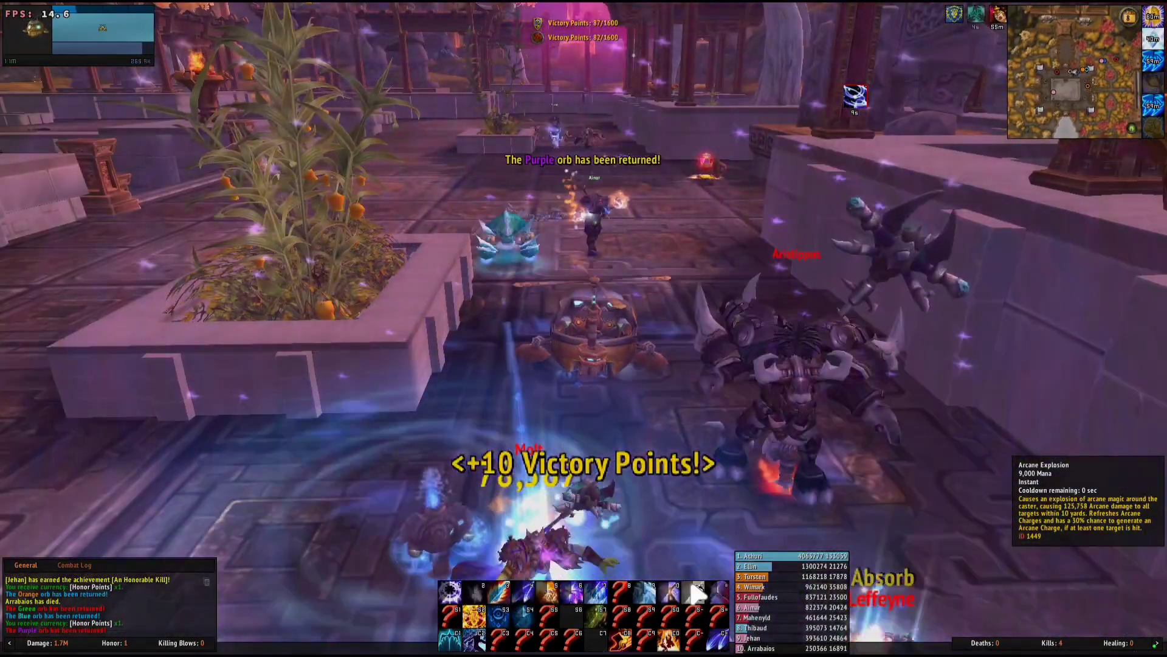
Run from the fight across the statue courtyard toward the cliff edge and pagodas
{"action": "key", "text": "w"}
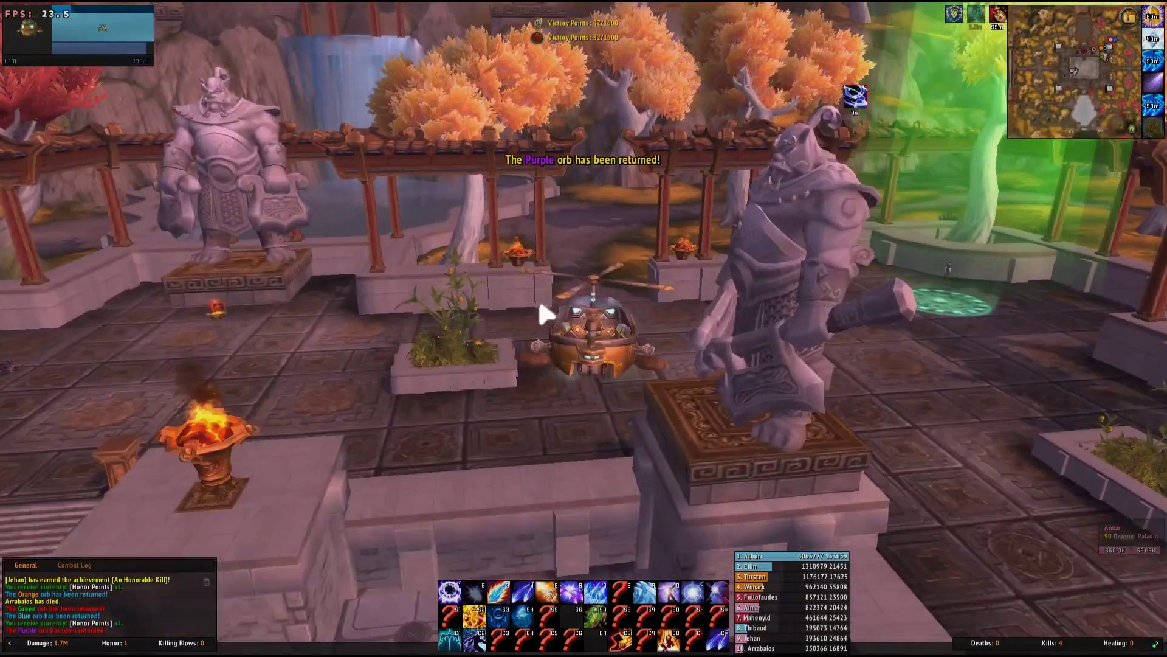
{"action": "key", "text": "d"}
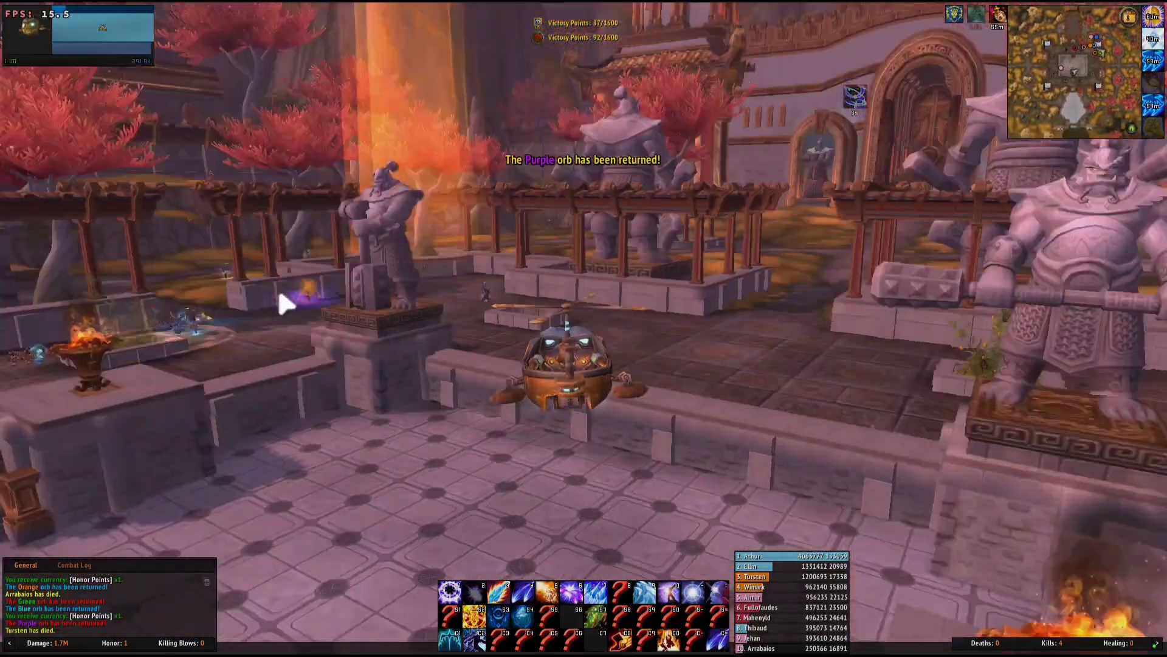
{"action": "key", "text": "a"}
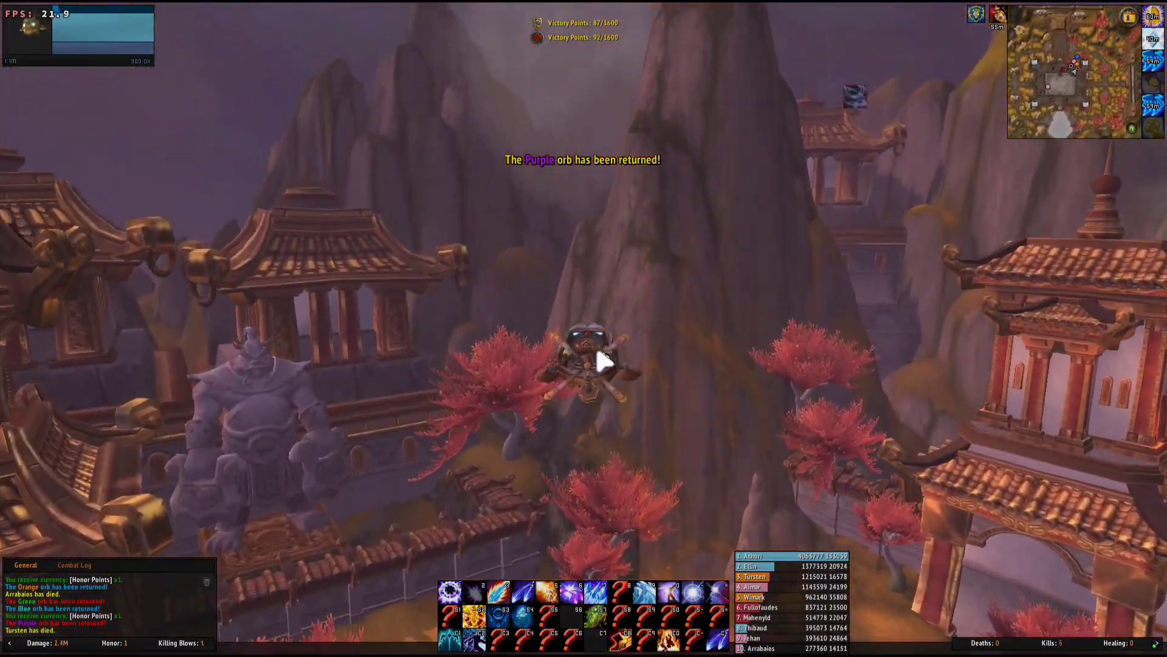